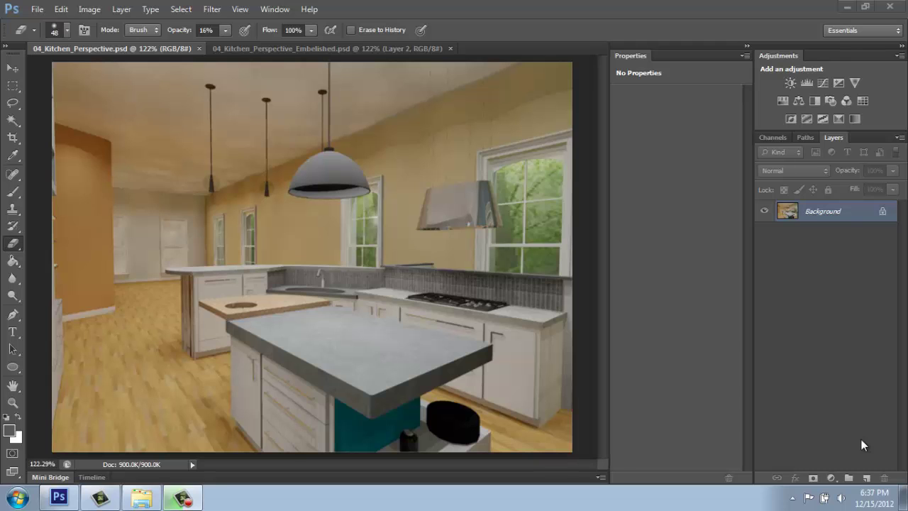
# - Compare with the finished kitchen, then add a Levels layer with white input 189 and black input about 36
pyautogui.click(290, 49)
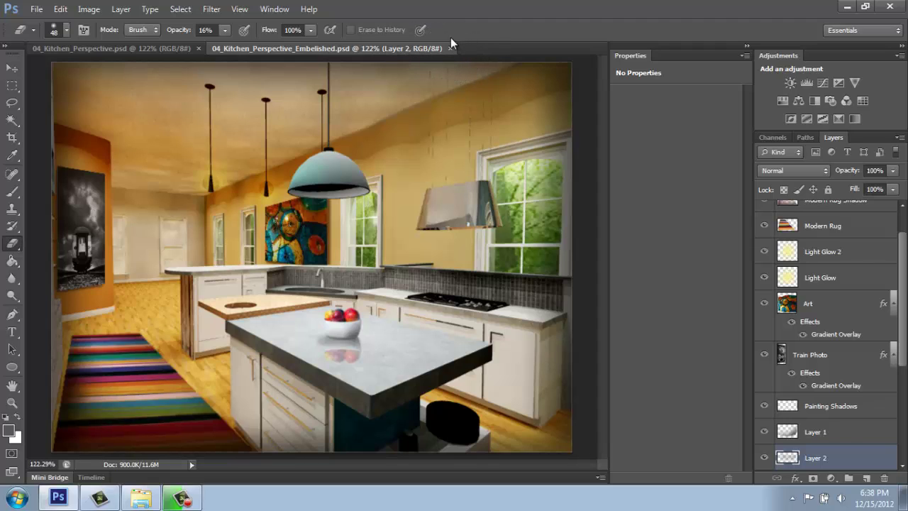
pyautogui.click(105, 47)
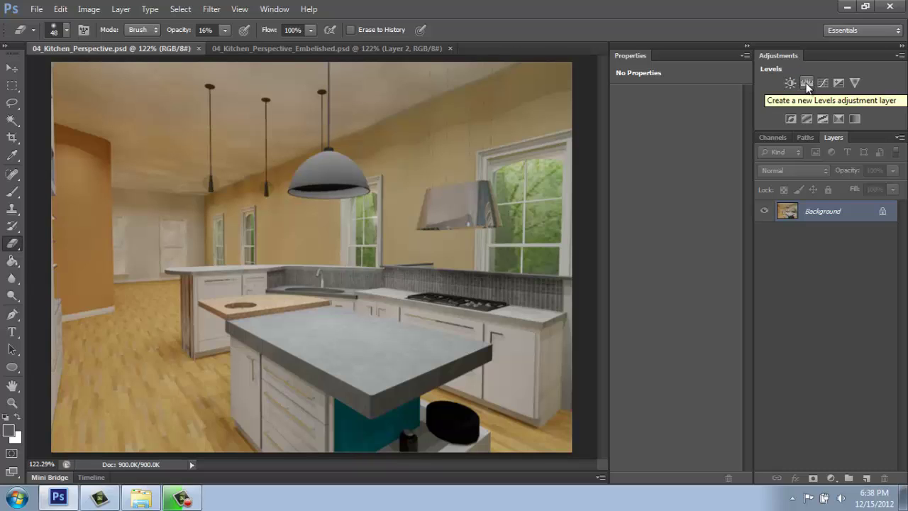
pyautogui.click(807, 84)
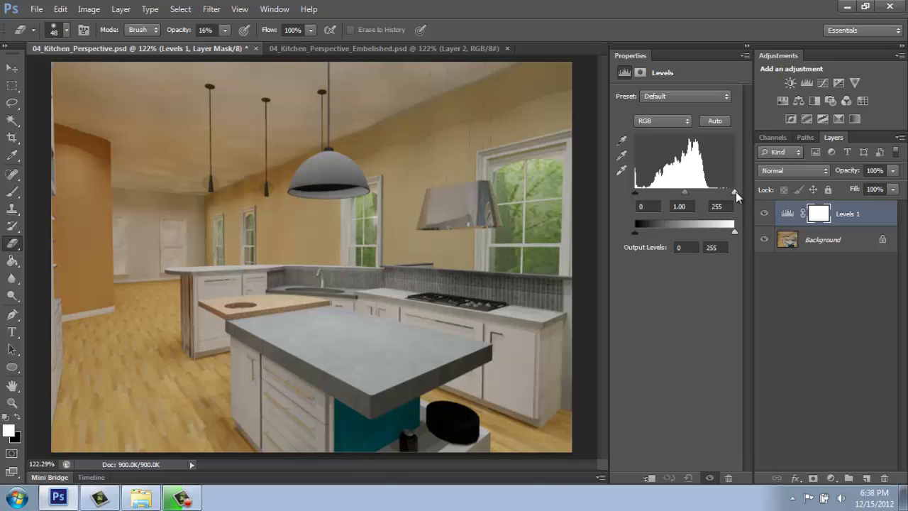
pyautogui.moveTo(735, 193)
pyautogui.mouseDown()
pyautogui.moveTo(721, 196)
pyautogui.moveTo(735, 195)
pyautogui.mouseUp()
pyautogui.moveTo(735, 196); pyautogui.dragTo(710, 199)
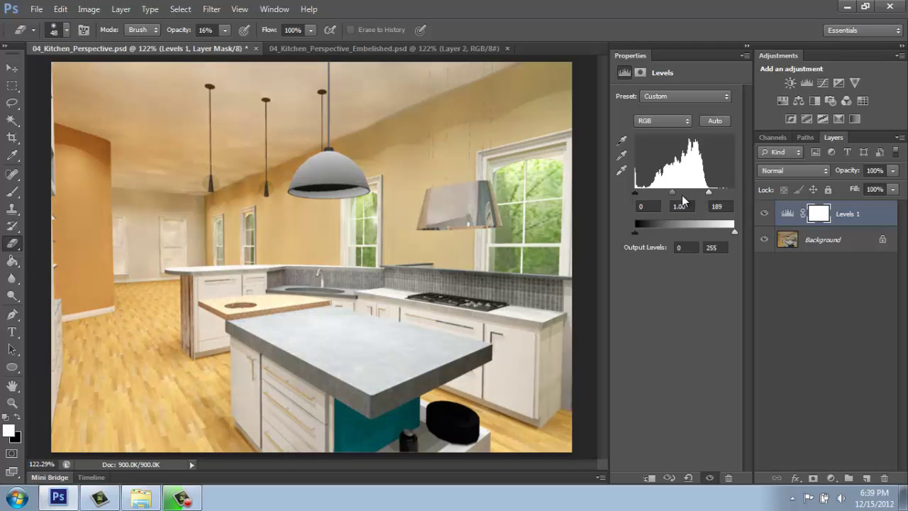
pyautogui.moveTo(636, 196)
pyautogui.mouseDown()
pyautogui.moveTo(651, 197)
pyautogui.moveTo(628, 196)
pyautogui.moveTo(651, 194)
pyautogui.mouseUp()
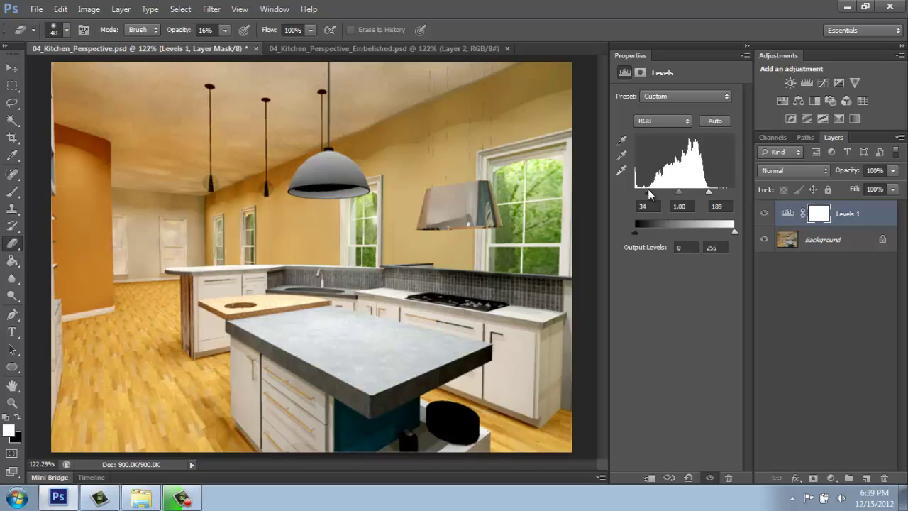
pyautogui.click(794, 302)
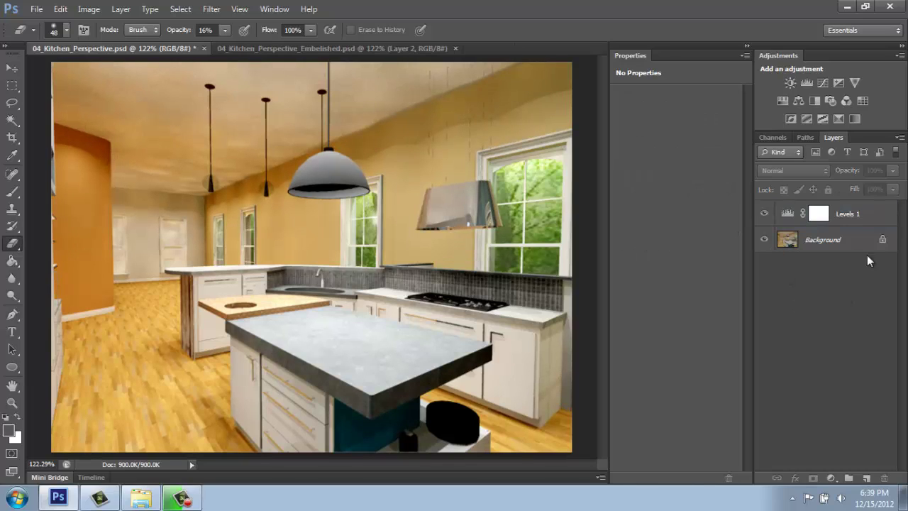
# - Add a Brightness/Contrast adjustment layer with brightness 5 and contrast 8 above Levels 1
pyautogui.click(790, 83)
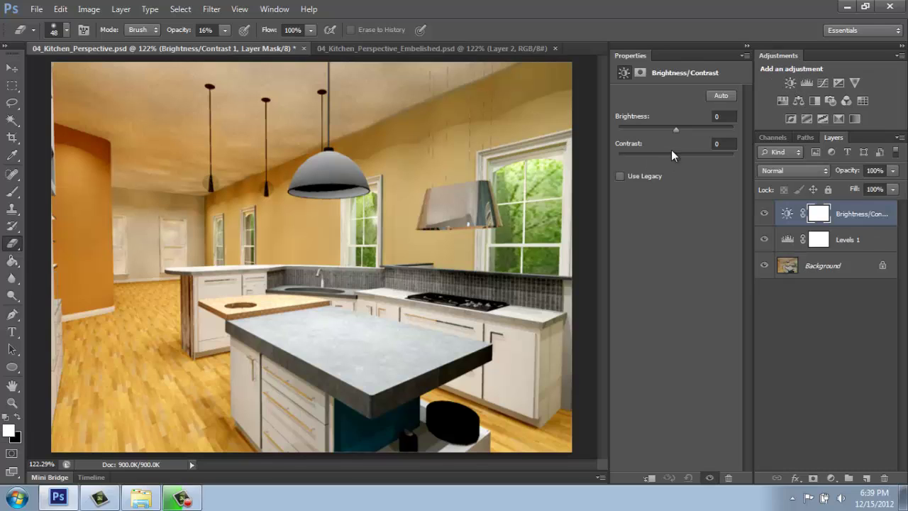
pyautogui.moveTo(677, 131)
pyautogui.mouseDown()
pyautogui.moveTo(685, 131)
pyautogui.moveTo(676, 139)
pyautogui.mouseUp()
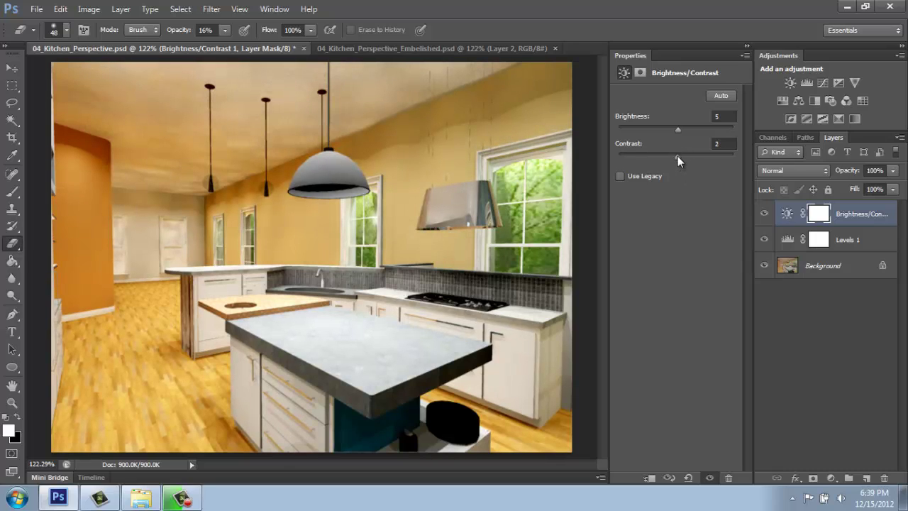
pyautogui.click(798, 308)
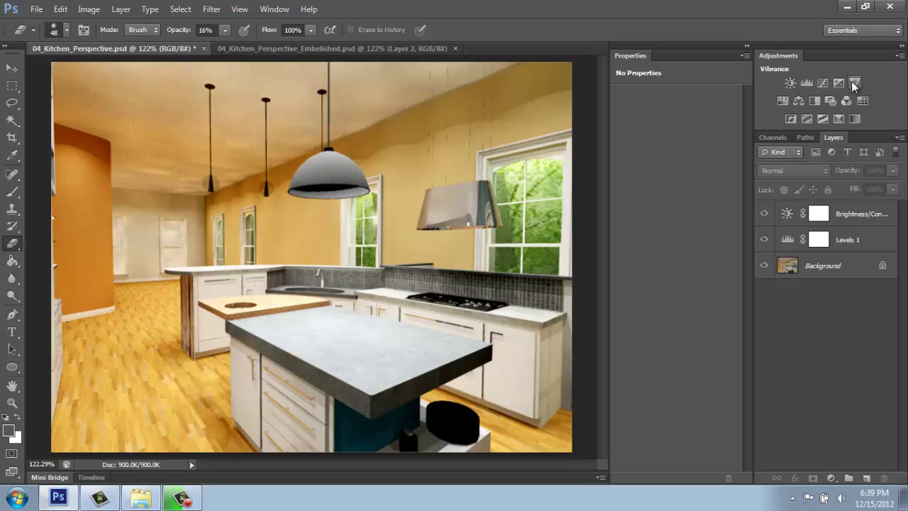
# - Add a Hue/Saturation adjustment layer that lowers Yellows saturation to -16
pyautogui.click(781, 98)
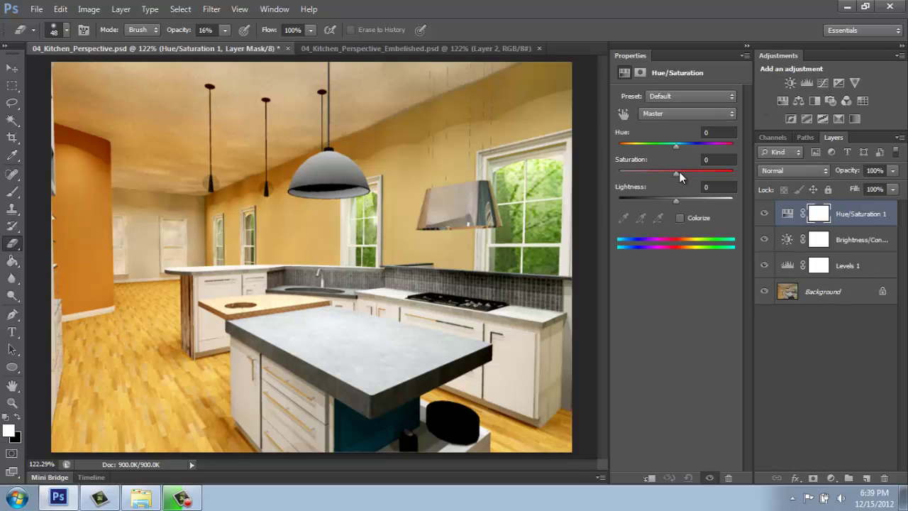
pyautogui.moveTo(679, 172)
pyautogui.mouseDown()
pyautogui.moveTo(689, 175)
pyautogui.moveTo(655, 176)
pyautogui.moveTo(679, 176)
pyautogui.mouseUp()
pyautogui.click(732, 113)
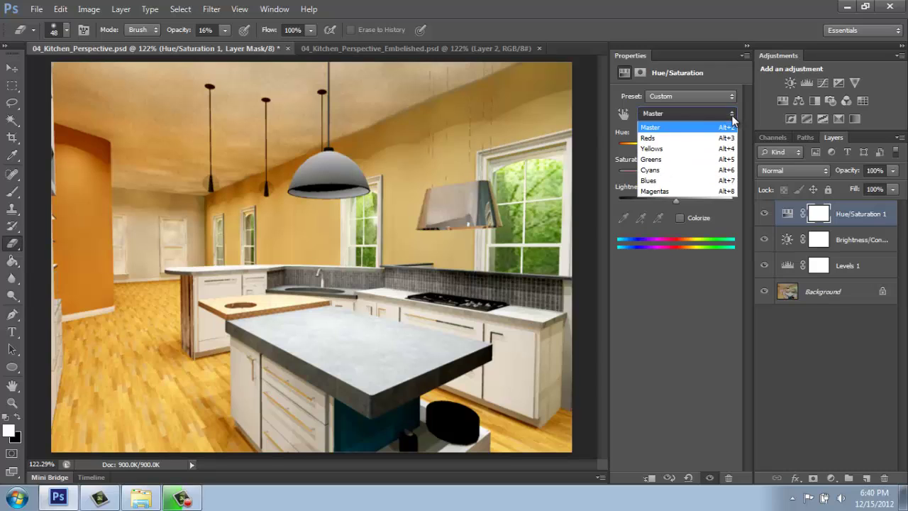
pyautogui.click(651, 148)
pyautogui.moveTo(674, 175)
pyautogui.mouseDown()
pyautogui.moveTo(659, 173)
pyautogui.moveTo(669, 174)
pyautogui.mouseUp()
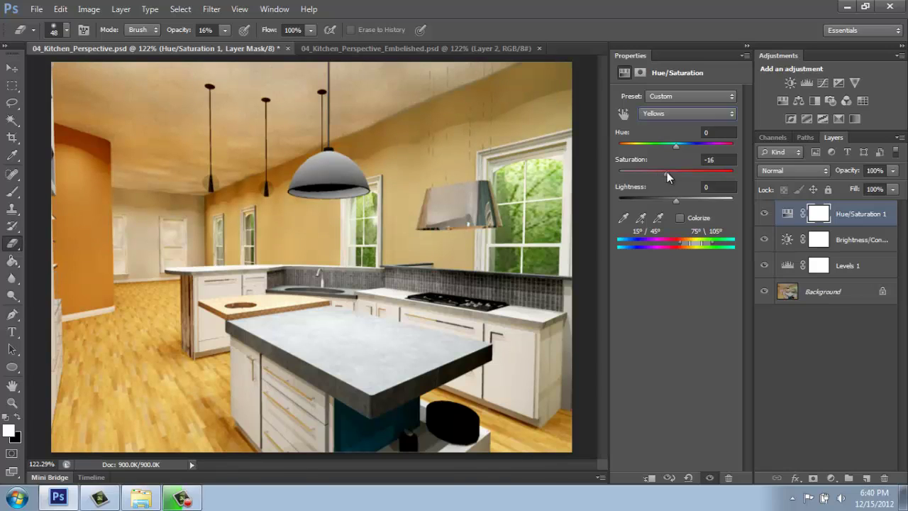
pyautogui.click(793, 338)
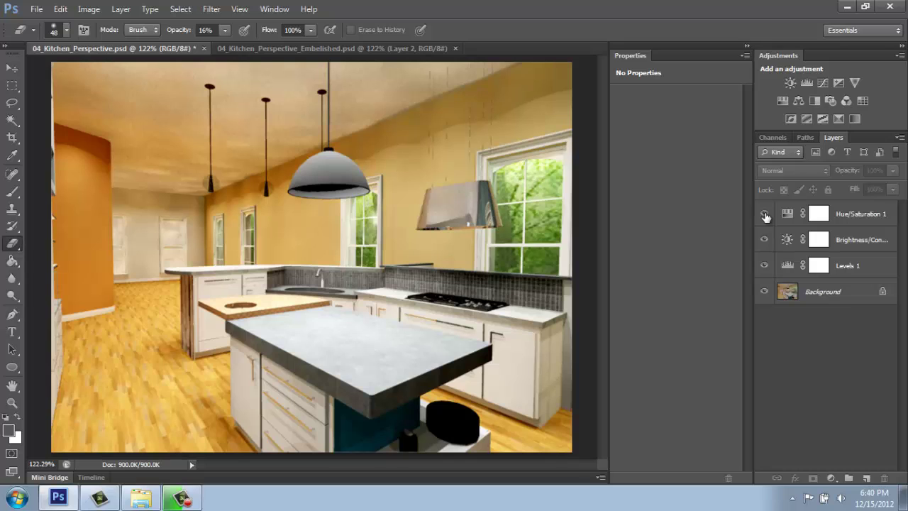
pyautogui.moveTo(766, 215); pyautogui.dragTo(764, 274)
pyautogui.click(764, 273)
pyautogui.click(766, 265)
pyautogui.click(767, 261)
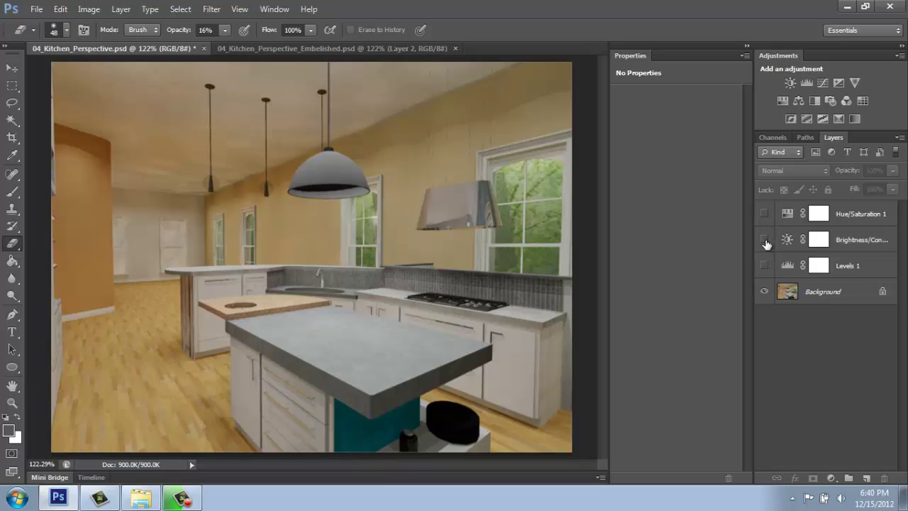
pyautogui.moveTo(767, 245); pyautogui.dragTo(766, 217)
pyautogui.click(764, 266)
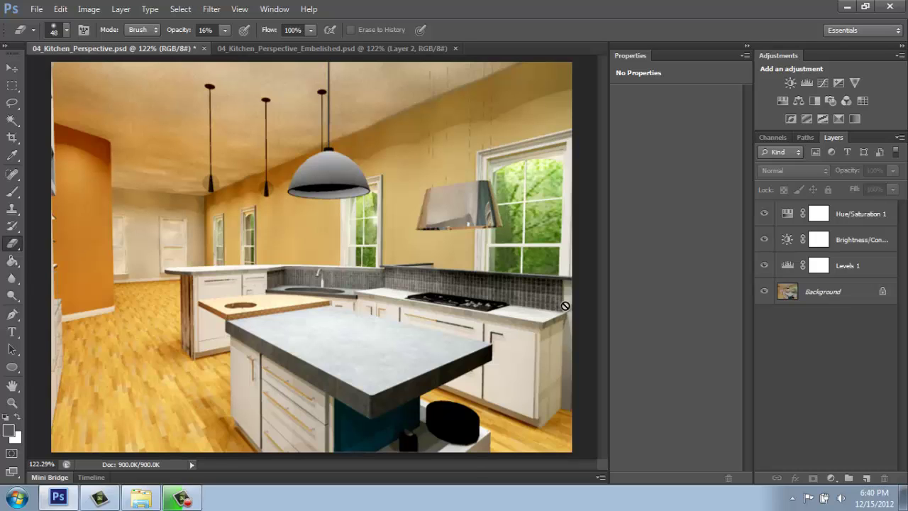
pyautogui.click(355, 47)
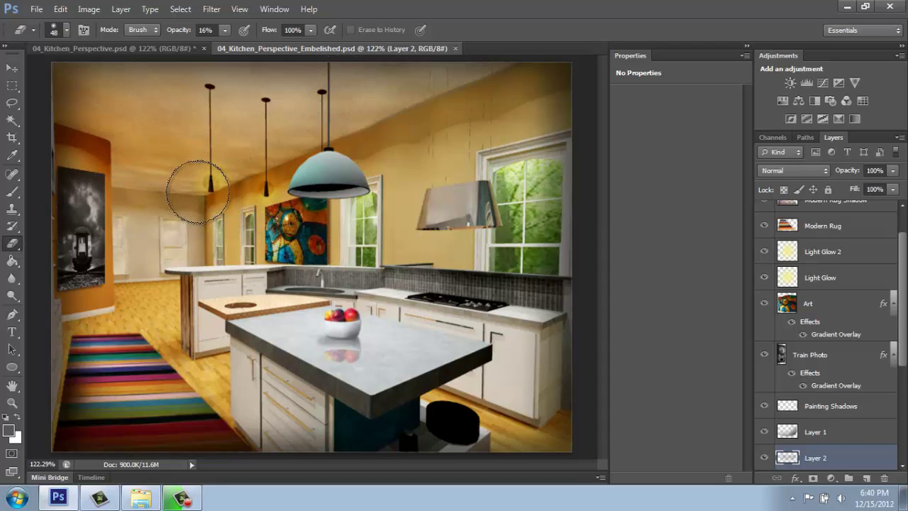
pyautogui.press('v')
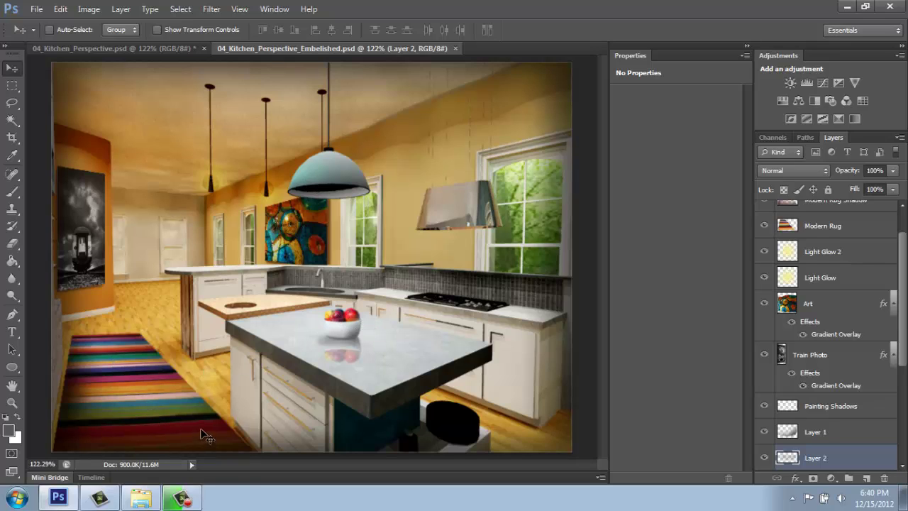
pyautogui.click(126, 47)
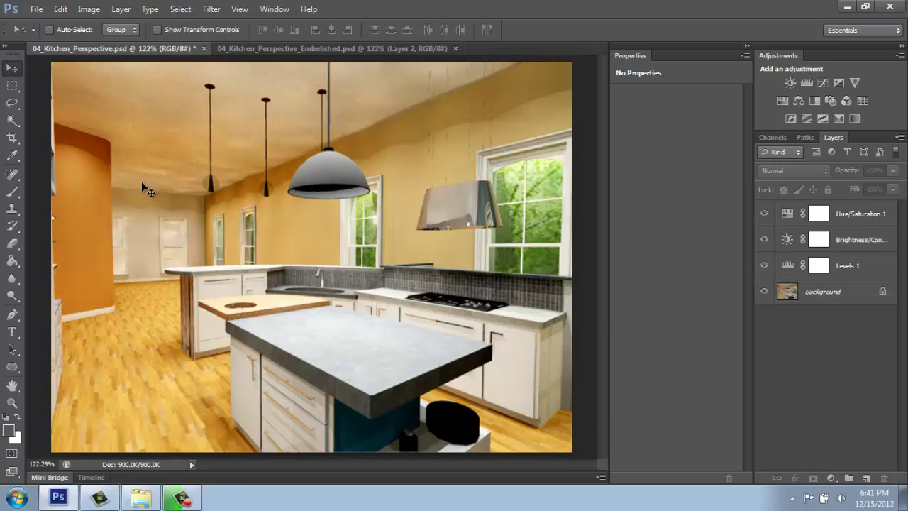
# - Place 04_Fruit_Transparent from the Portfolio_Photoshop_InDesign_Demo folder using File > Place
pyautogui.click(34, 9)
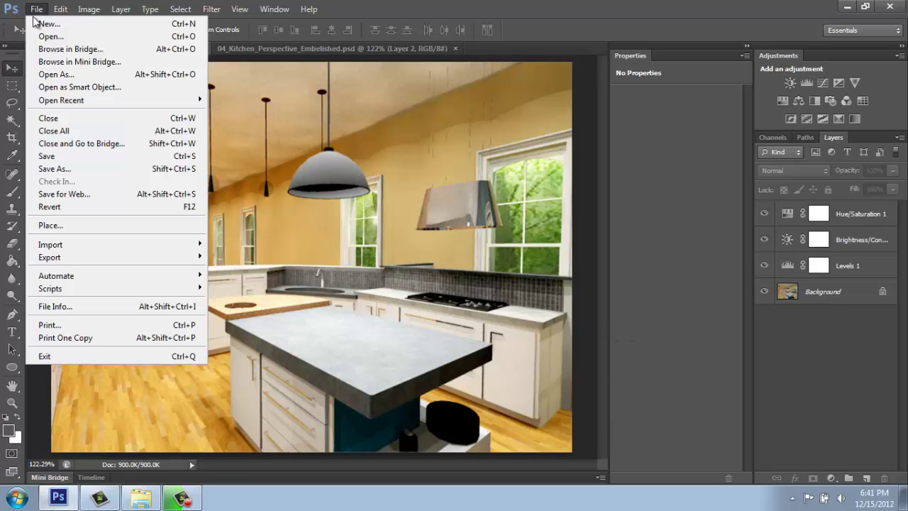
pyautogui.click(44, 227)
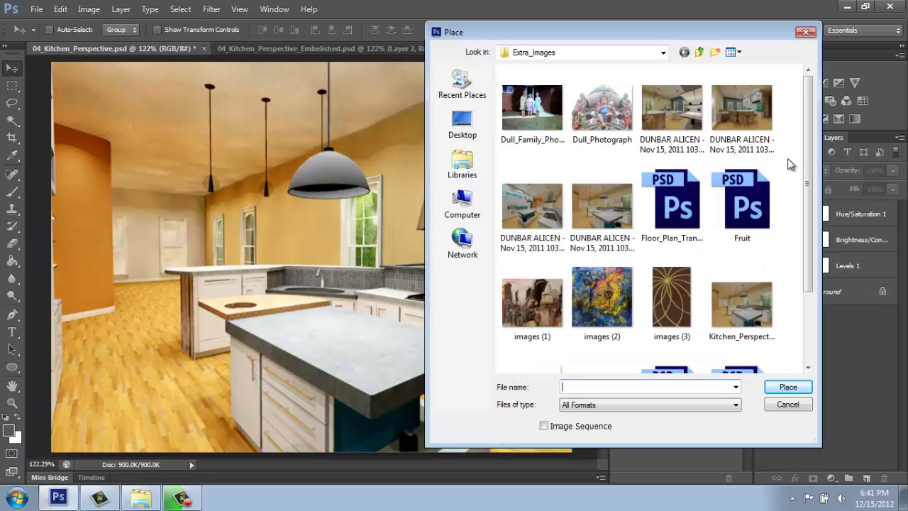
pyautogui.click(663, 53)
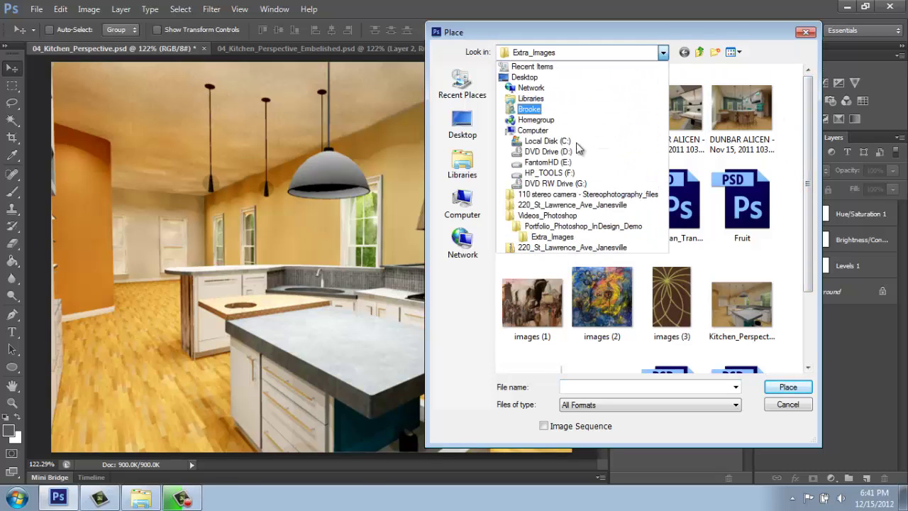
pyautogui.click(546, 227)
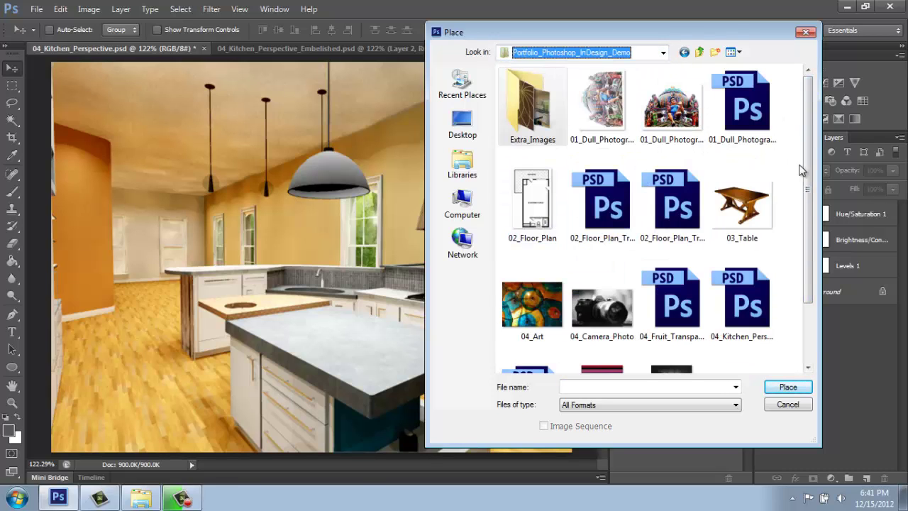
pyautogui.moveTo(811, 156); pyautogui.dragTo(811, 243)
pyautogui.click(674, 234)
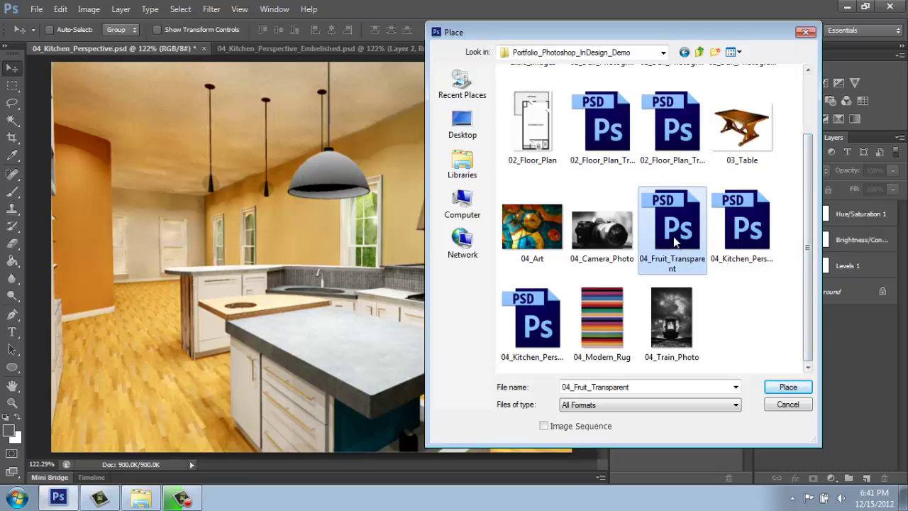
pyautogui.doubleClick(665, 212)
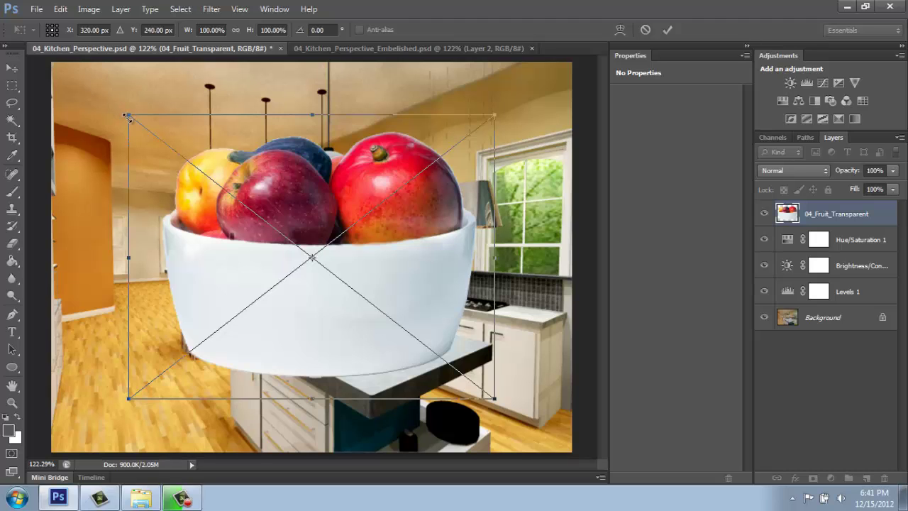
# - Scale the fruit bowl to about 12% and set it on the island countertop, committing the transform
pyautogui.moveTo(127, 116); pyautogui.dragTo(229, 312)
pyautogui.moveTo(257, 265); pyautogui.dragTo(425, 347)
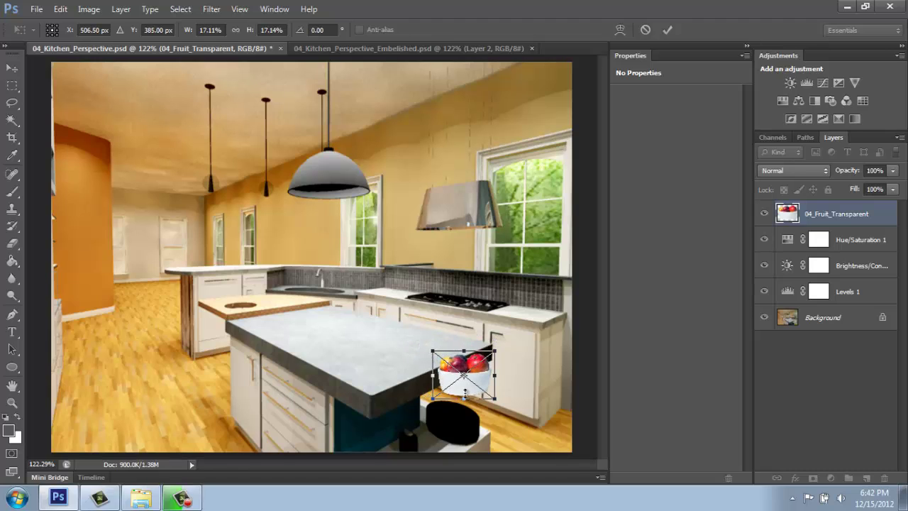
pyautogui.moveTo(461, 388); pyautogui.dragTo(355, 333)
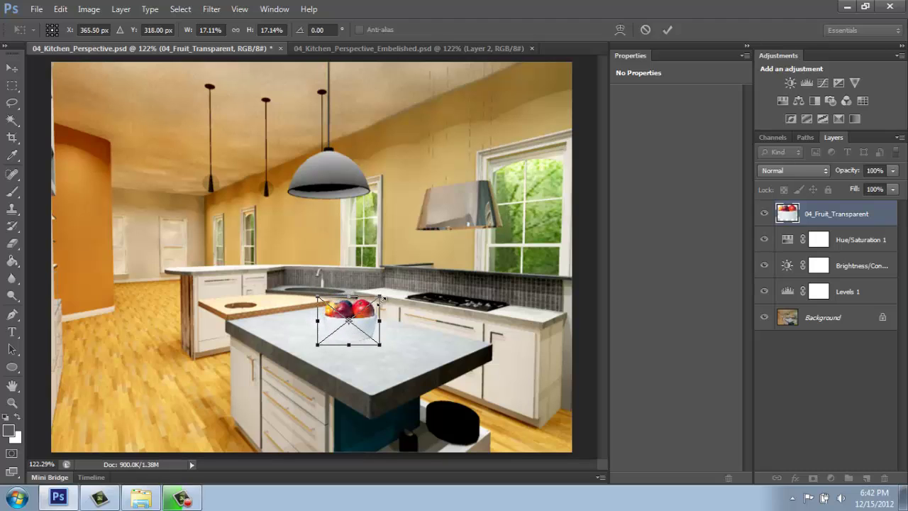
pyautogui.moveTo(381, 295); pyautogui.dragTo(352, 328)
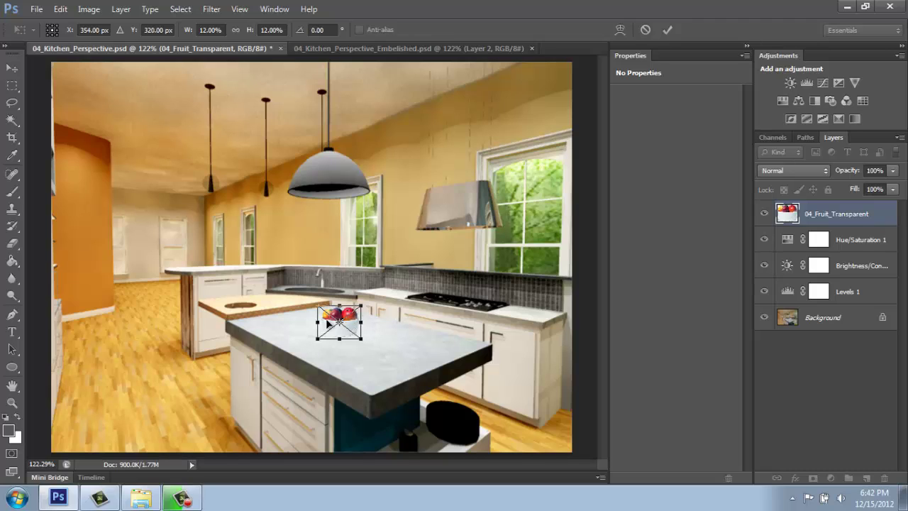
pyautogui.press('Return')
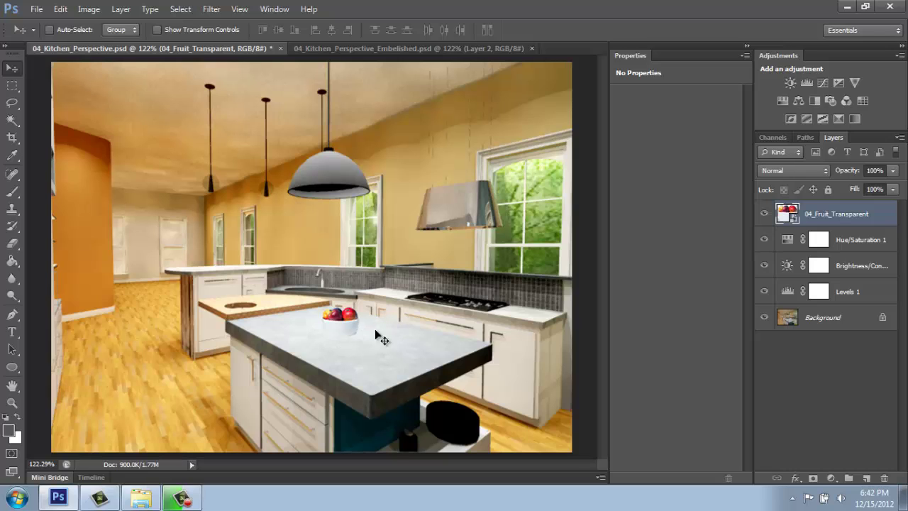
# - Rasterize the 04_Fruit_Transparent layer, zooming in on the bowl before and after
pyautogui.press('z')
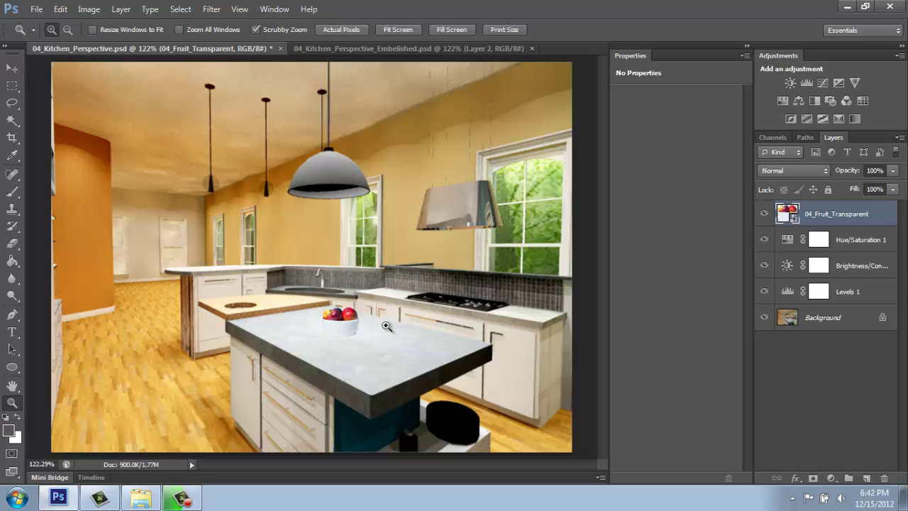
pyautogui.click(333, 331)
pyautogui.click(453, 361)
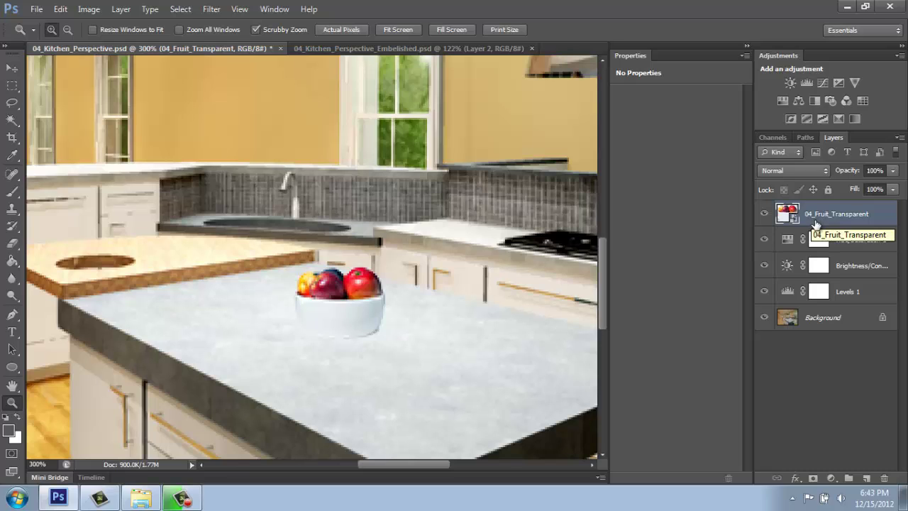
pyautogui.hotkey('ctrl', '0')
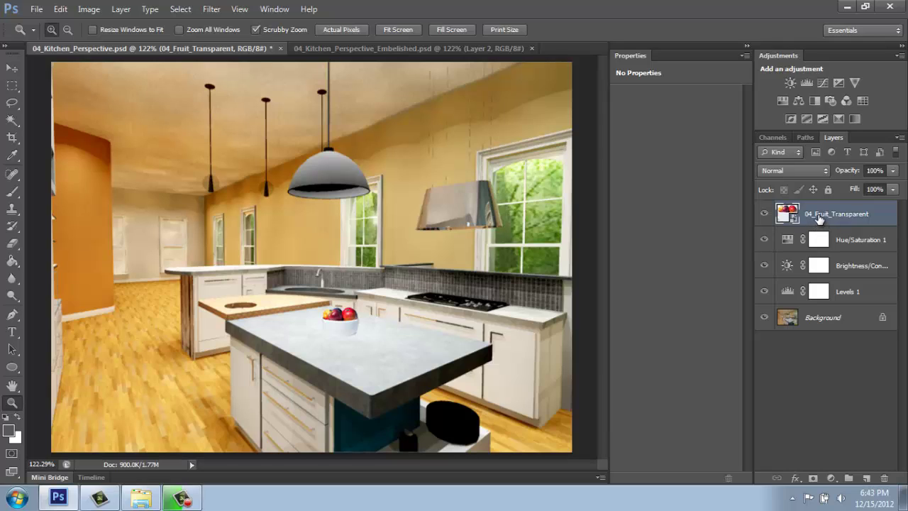
pyautogui.rightClick(815, 212)
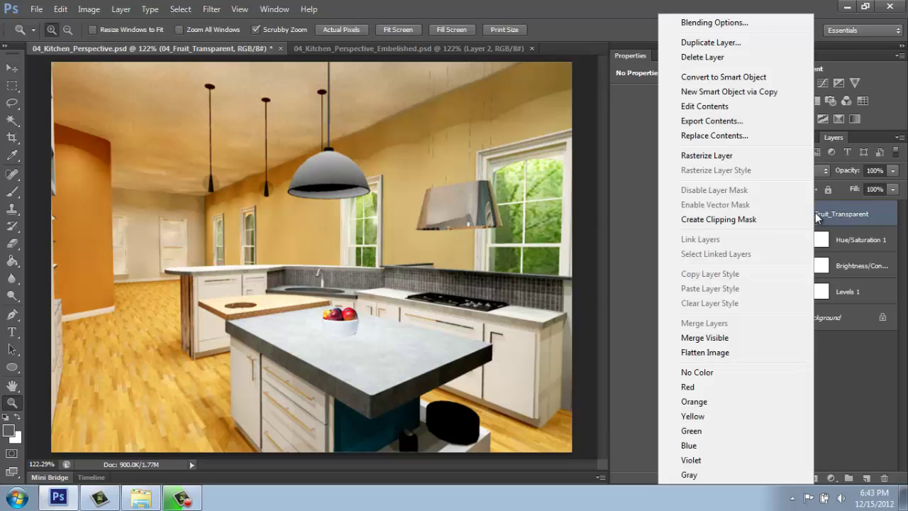
pyautogui.click(689, 153)
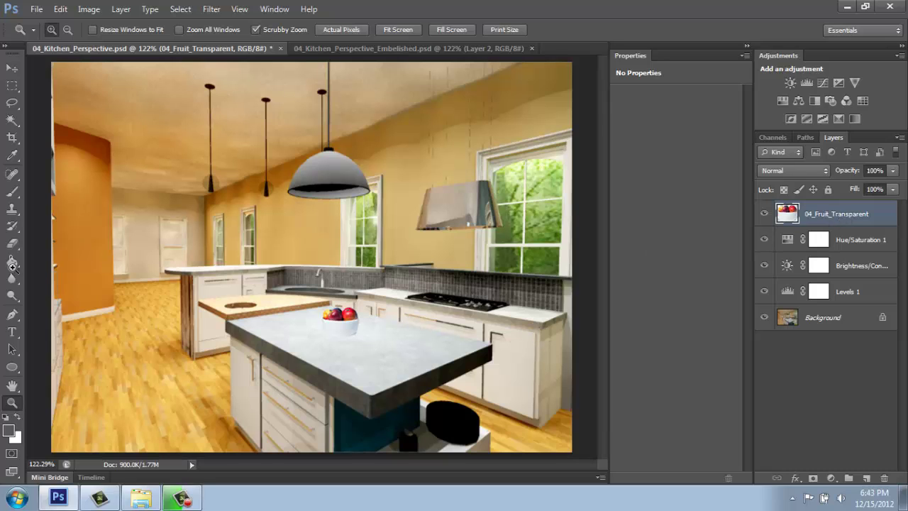
pyautogui.click(338, 347)
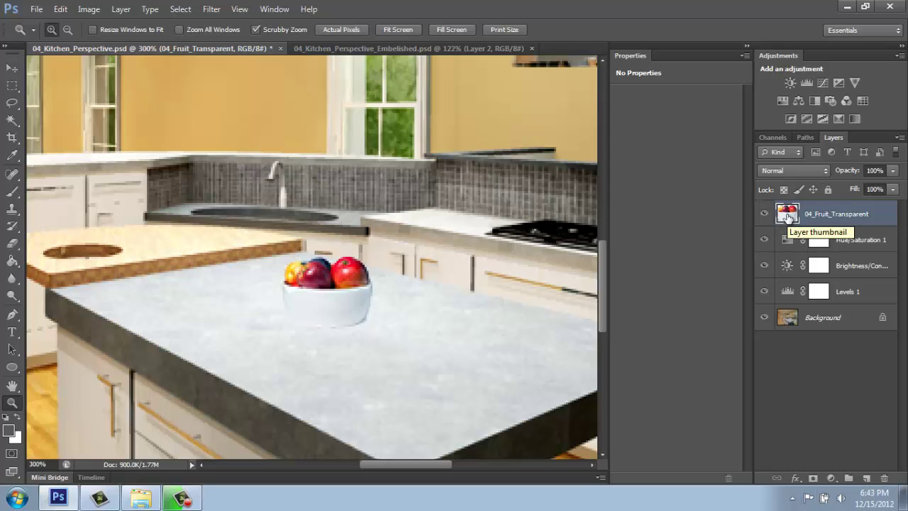
# - Load the fruit bowl's outline as a selection and add an empty Layer 1 above it
pyautogui.keyDown('ctrl'); pyautogui.click(790, 214); pyautogui.keyUp('ctrl')
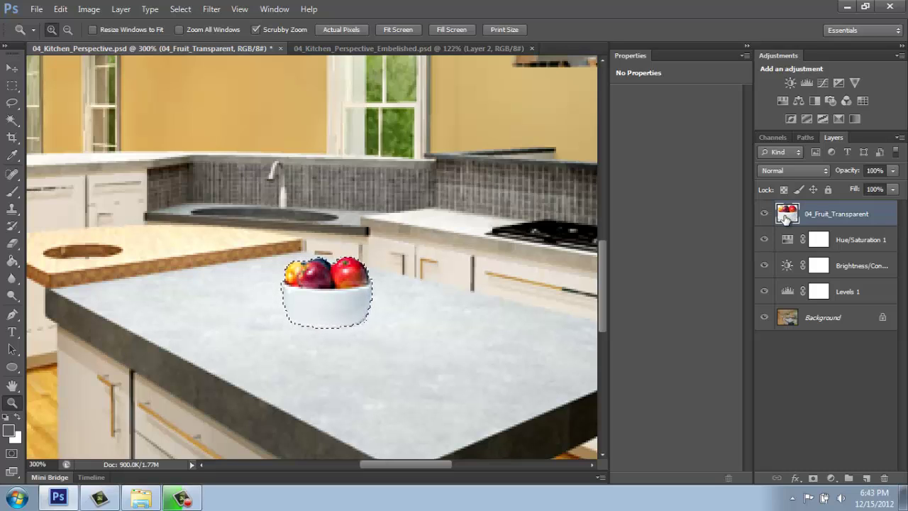
pyautogui.click(866, 481)
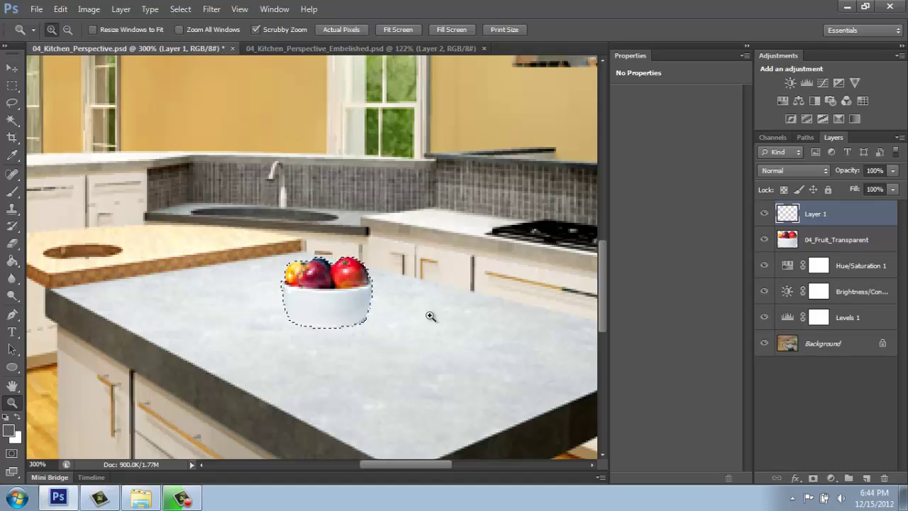
# - Set the foreground colour to medium grey #939695 sampled from the countertop
pyautogui.click(11, 431)
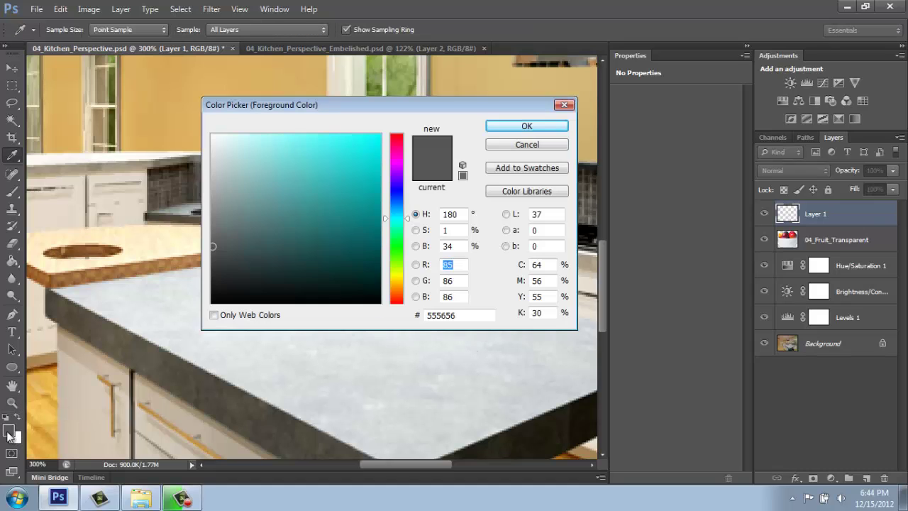
pyautogui.click(191, 280)
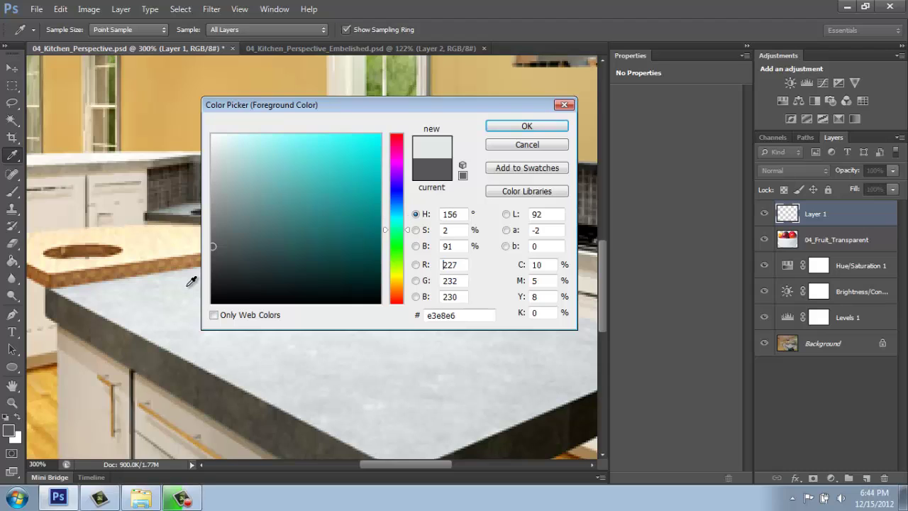
pyautogui.click(211, 184)
pyautogui.moveTo(211, 185)
pyautogui.mouseDown()
pyautogui.moveTo(214, 213)
pyautogui.moveTo(215, 203)
pyautogui.mouseUp()
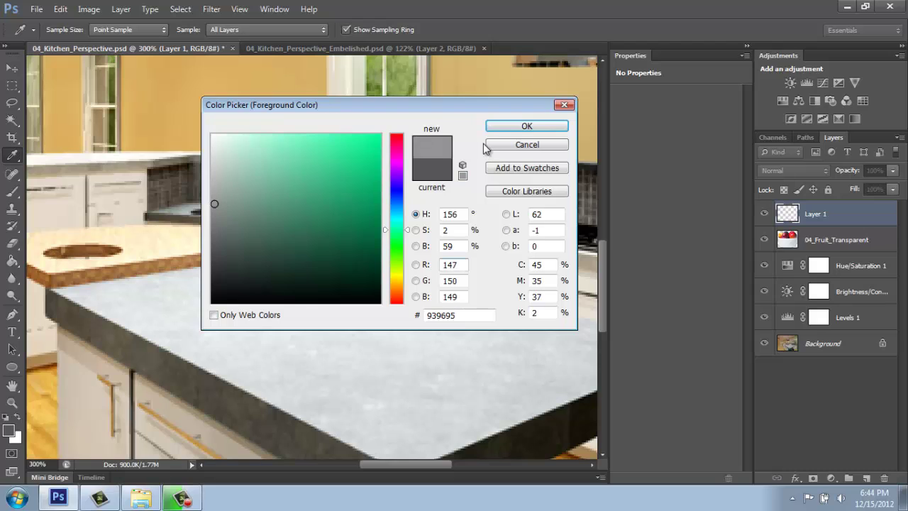
pyautogui.click(509, 132)
pyautogui.press('z')
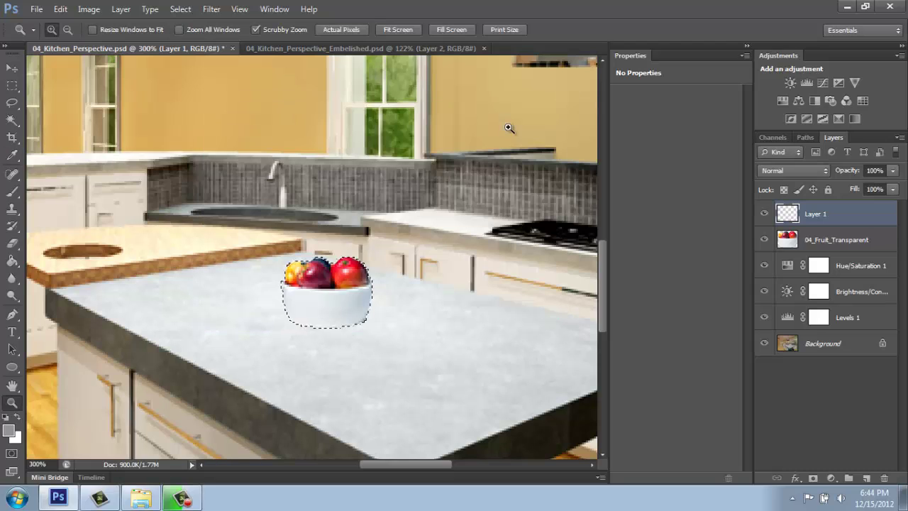
# - Paint soft grey shading inside the bowl selection with a 10 px, 0% hardness brush
pyautogui.click(12, 196)
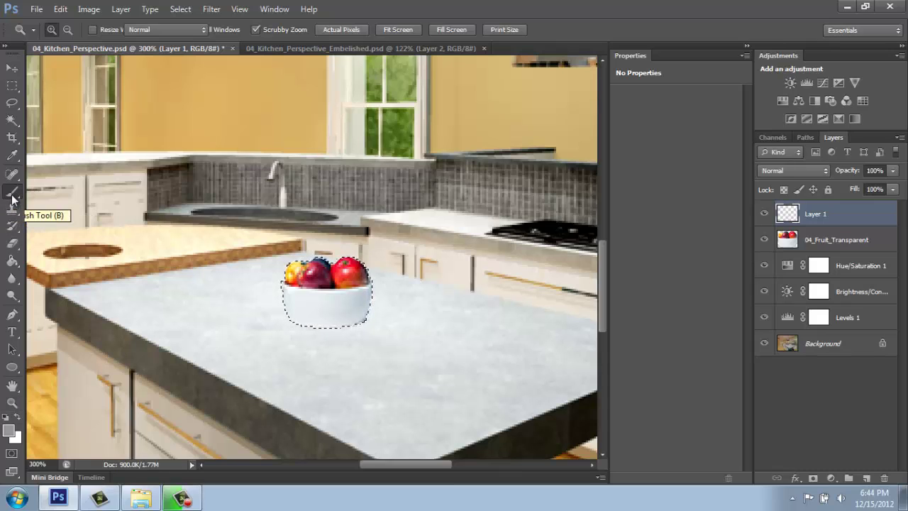
pyautogui.rightClick(312, 328)
pyautogui.moveTo(328, 374); pyautogui.dragTo(316, 376)
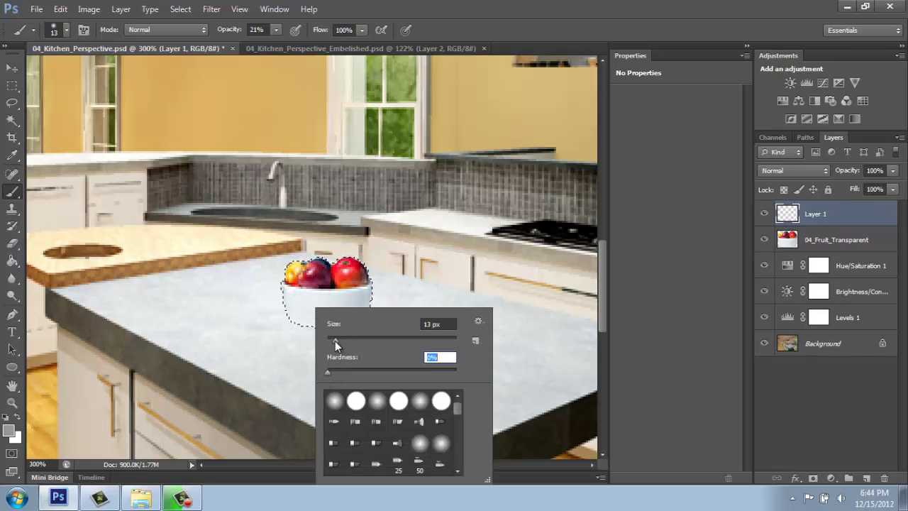
pyautogui.moveTo(335, 341); pyautogui.dragTo(334, 341)
pyautogui.click(253, 320)
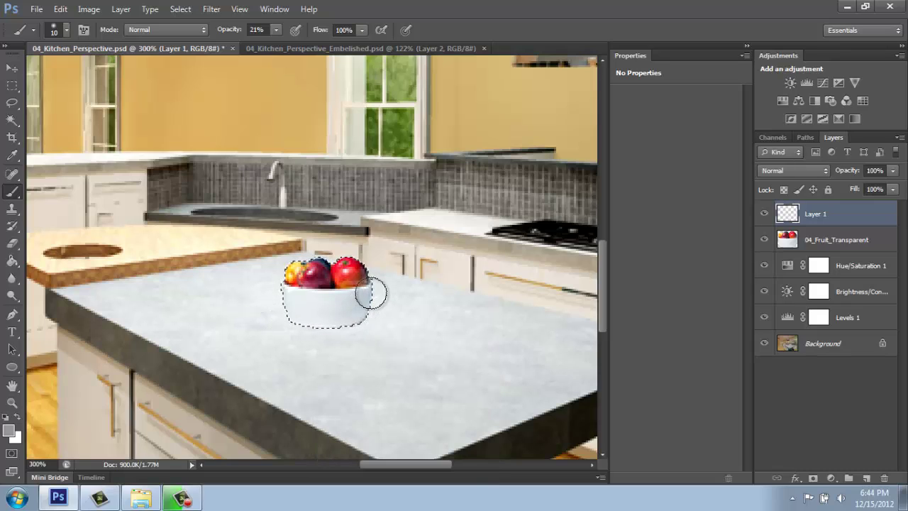
pyautogui.moveTo(369, 292)
pyautogui.mouseDown()
pyautogui.moveTo(300, 347)
pyautogui.moveTo(329, 334)
pyautogui.moveTo(366, 290)
pyautogui.moveTo(296, 339)
pyautogui.moveTo(320, 336)
pyautogui.moveTo(363, 303)
pyautogui.moveTo(287, 330)
pyautogui.mouseUp()
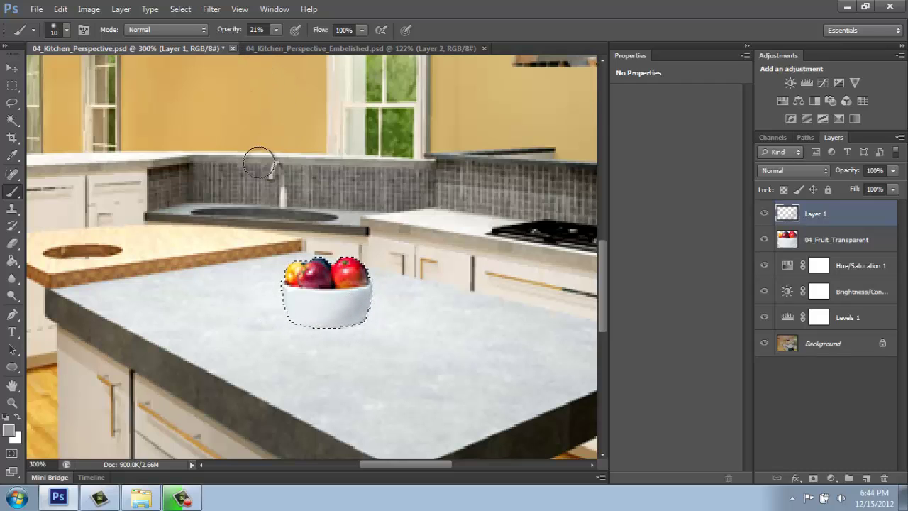
pyautogui.moveTo(305, 269)
pyautogui.mouseDown()
pyautogui.moveTo(365, 307)
pyautogui.moveTo(298, 314)
pyautogui.moveTo(359, 296)
pyautogui.moveTo(330, 330)
pyautogui.moveTo(361, 304)
pyautogui.moveTo(291, 314)
pyautogui.mouseUp()
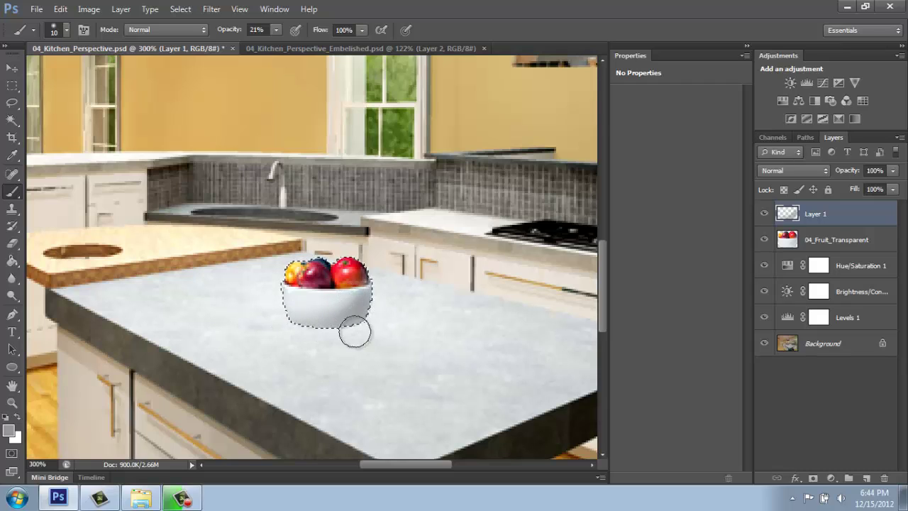
# - Switch the foreground to a darker grey and clear the bowl selection
pyautogui.click(11, 430)
pyautogui.click(213, 232)
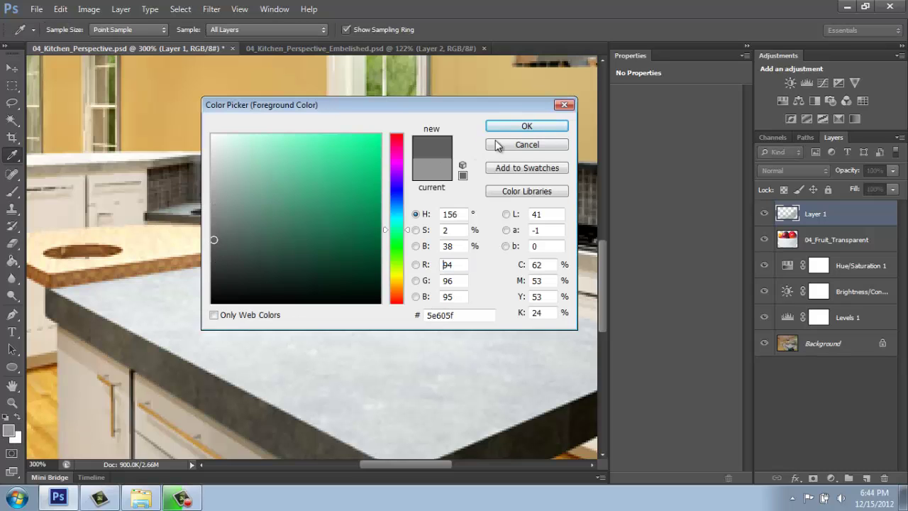
pyautogui.click(512, 127)
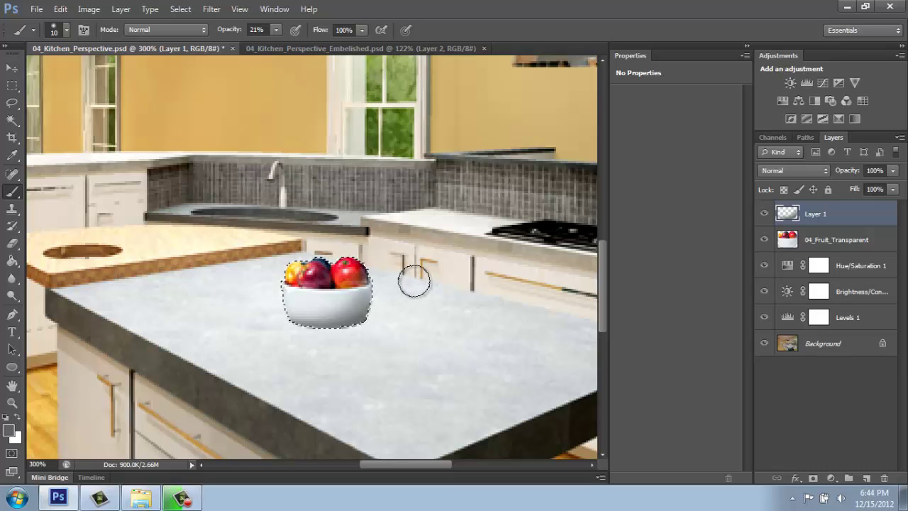
pyautogui.hotkey('ctrl', 'd')
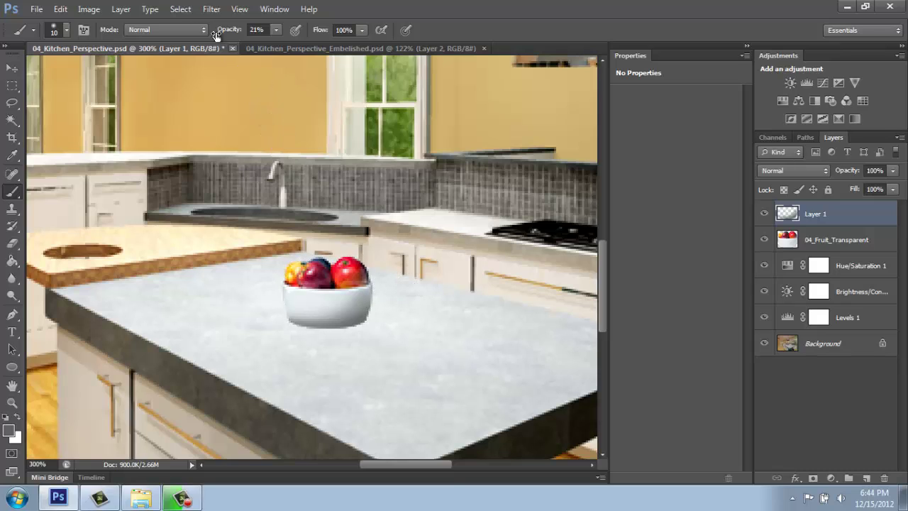
pyautogui.click(178, 11)
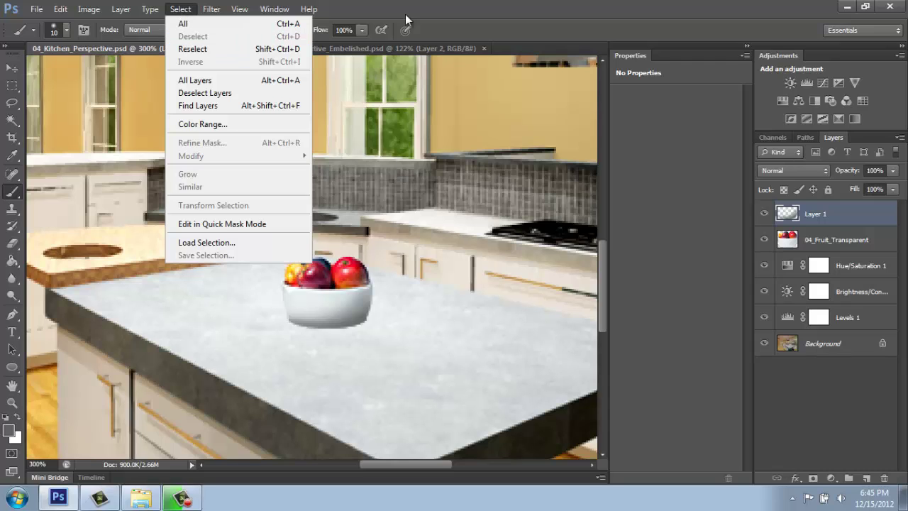
# - Dismiss the Select menu and fit the entire kitchen image on screen with Ctrl+0
pyautogui.click(453, 3)
pyautogui.hotkey('ctrl', '0')
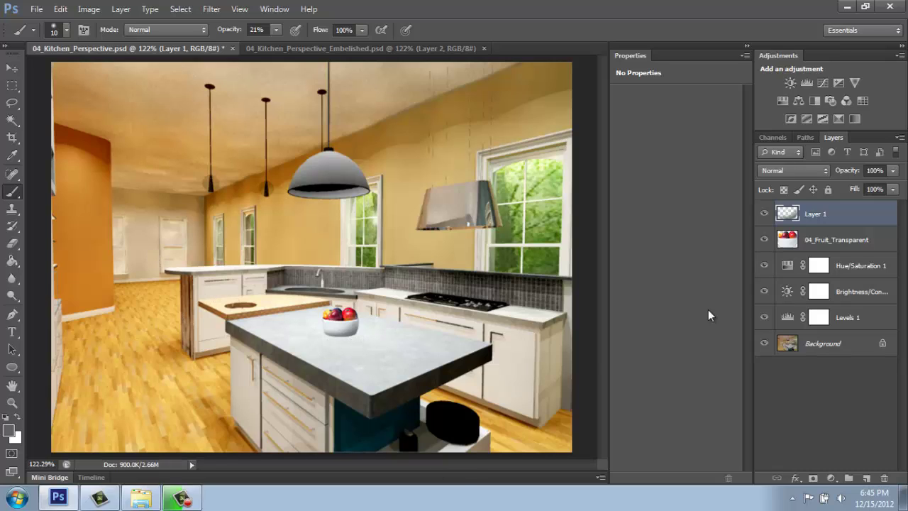
# - Duplicate Layer 1 and 04_Fruit_Transparent together
pyautogui.keyDown('shift'); pyautogui.click(825, 242); pyautogui.keyUp('shift')
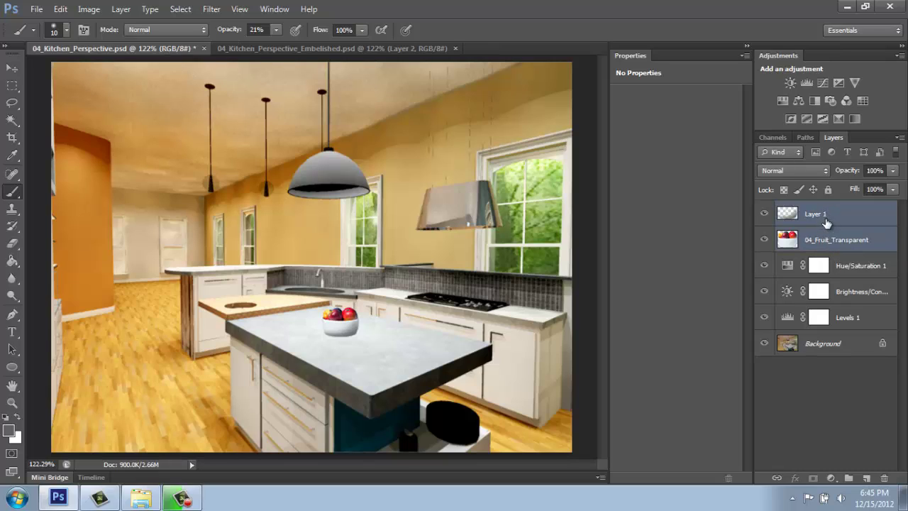
pyautogui.click(899, 138)
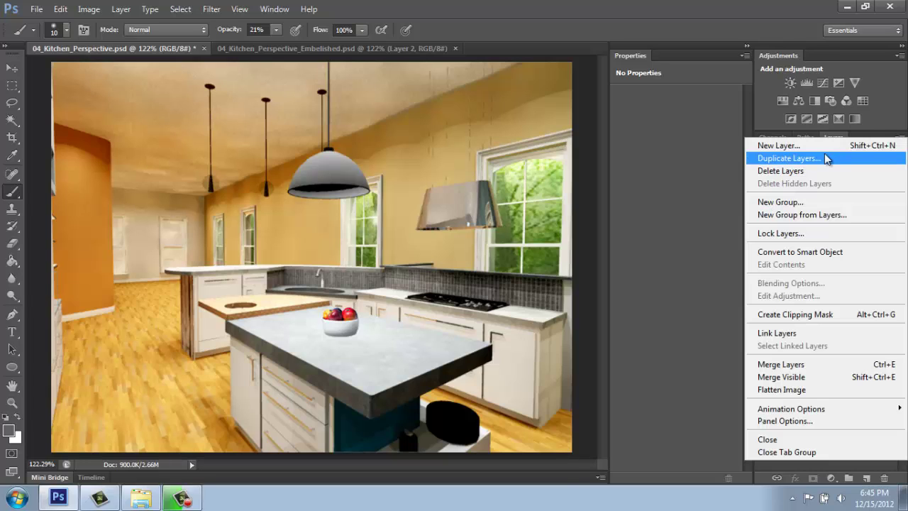
pyautogui.click(764, 159)
pyautogui.click(570, 151)
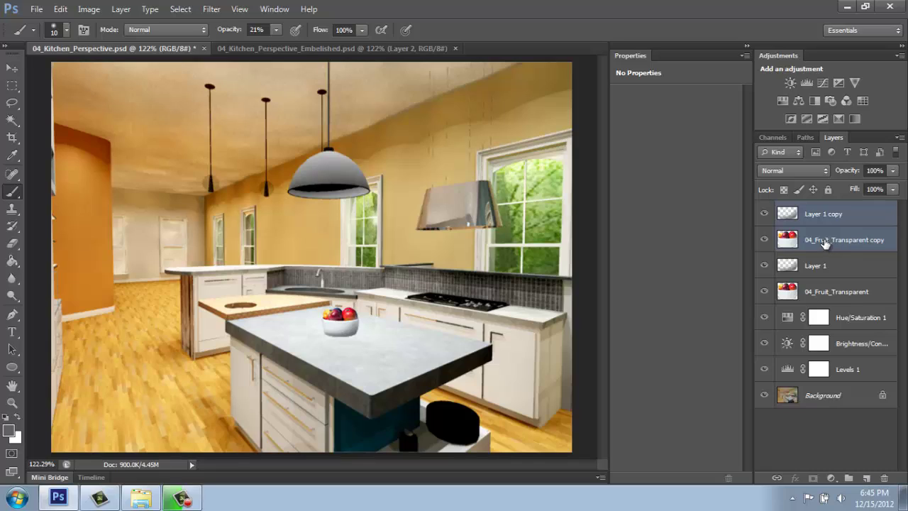
# - Move the copies beneath 04_Fruit_Transparent and merge them into a single Layer 1 copy
pyautogui.moveTo(825, 243); pyautogui.dragTo(837, 304)
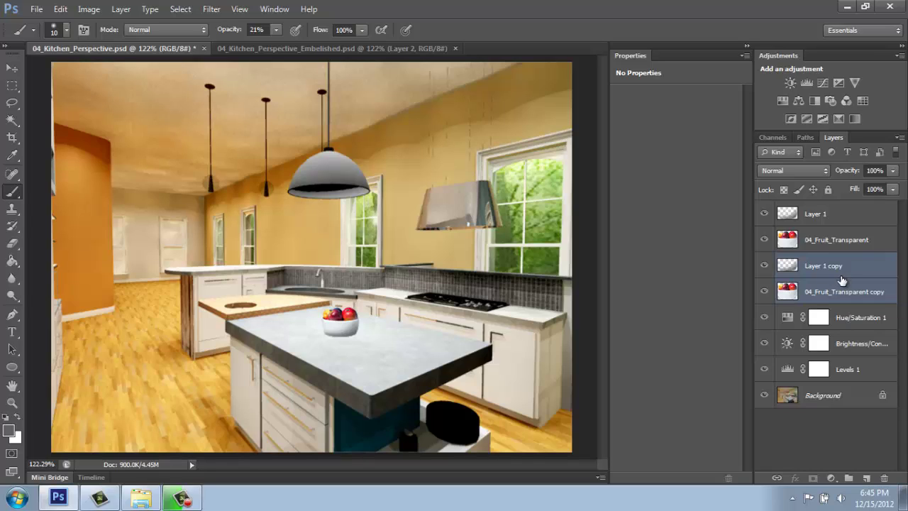
pyautogui.click(900, 138)
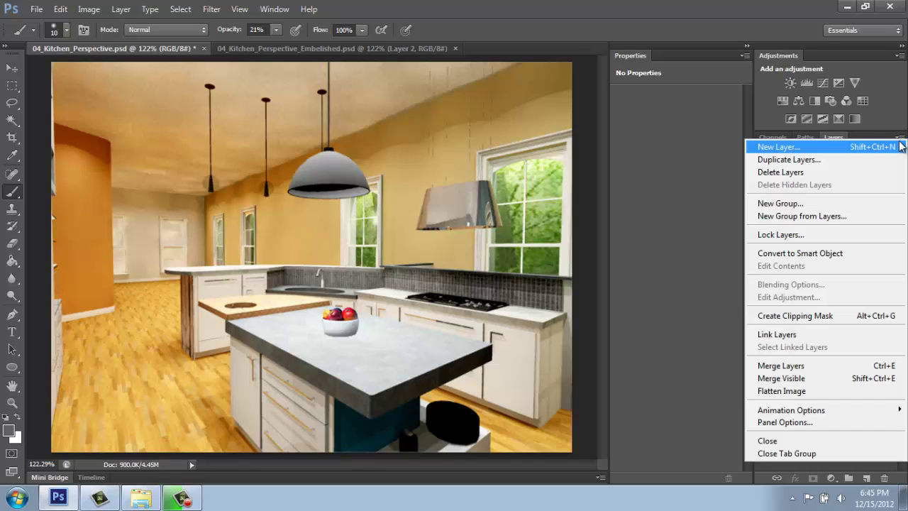
pyautogui.click(758, 366)
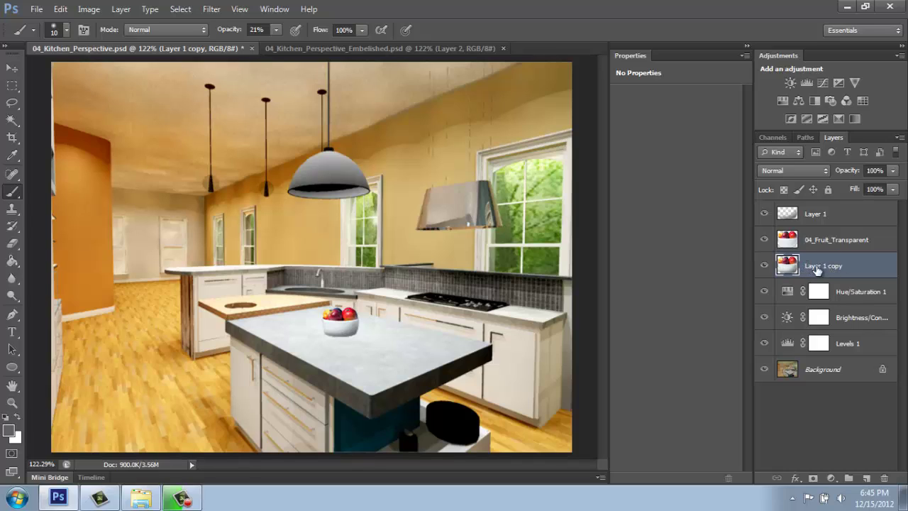
# - Flip Layer 1 copy vertically
pyautogui.click(61, 9)
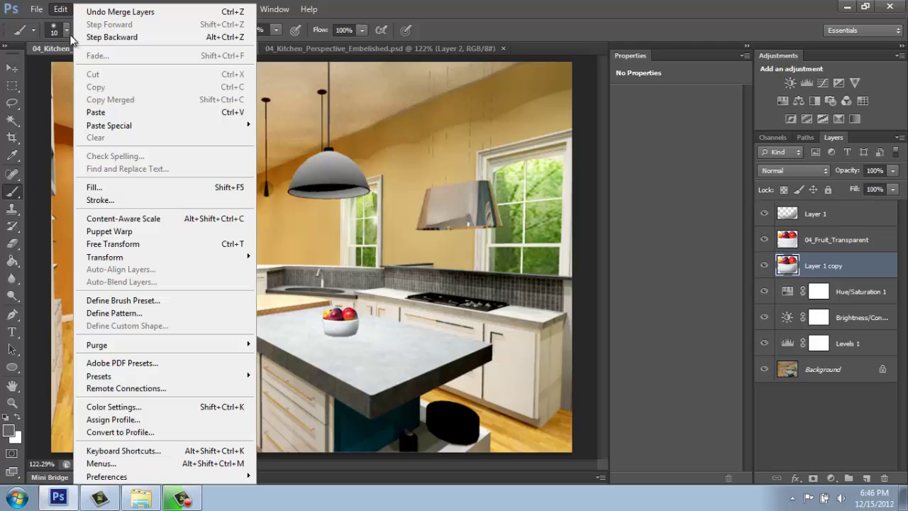
pyautogui.moveTo(122, 257)
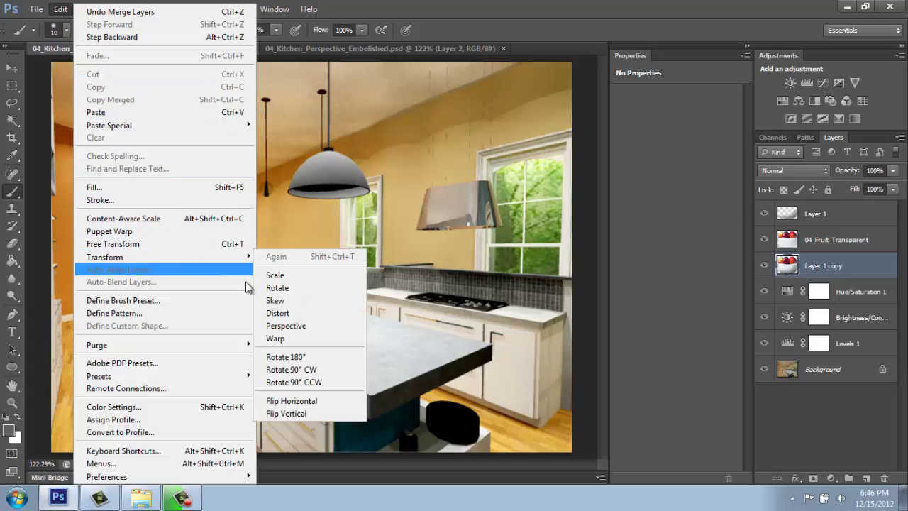
pyautogui.click(323, 413)
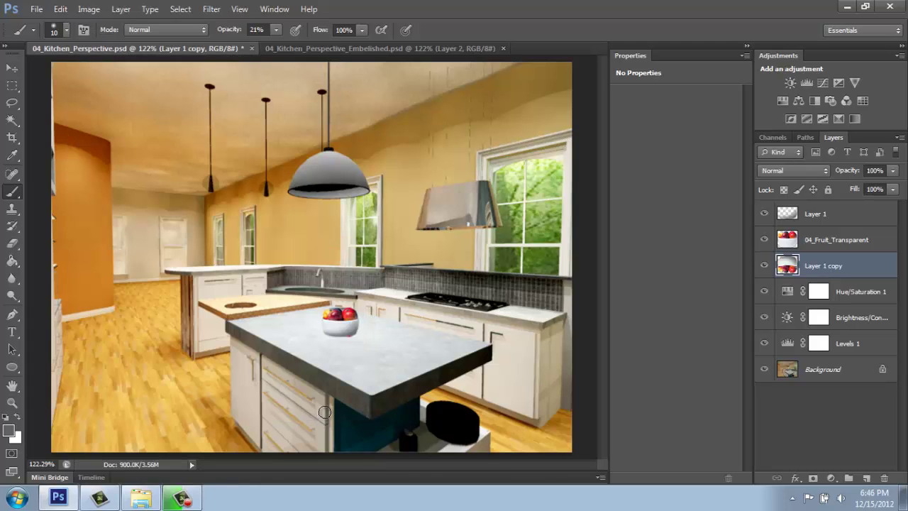
# - Zoom in on the bowl and drag the flipped copy down directly beneath the original
pyautogui.click(13, 67)
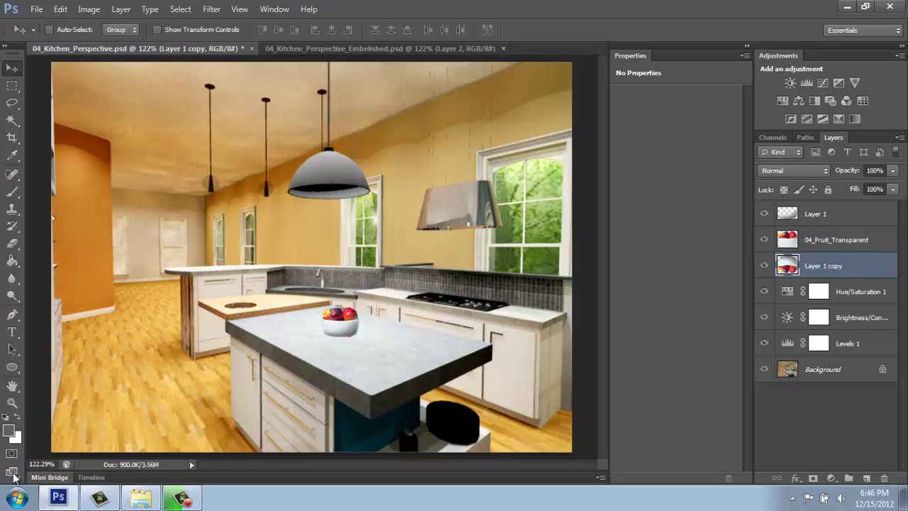
pyautogui.click(12, 402)
pyautogui.click(351, 337)
pyautogui.click(351, 337)
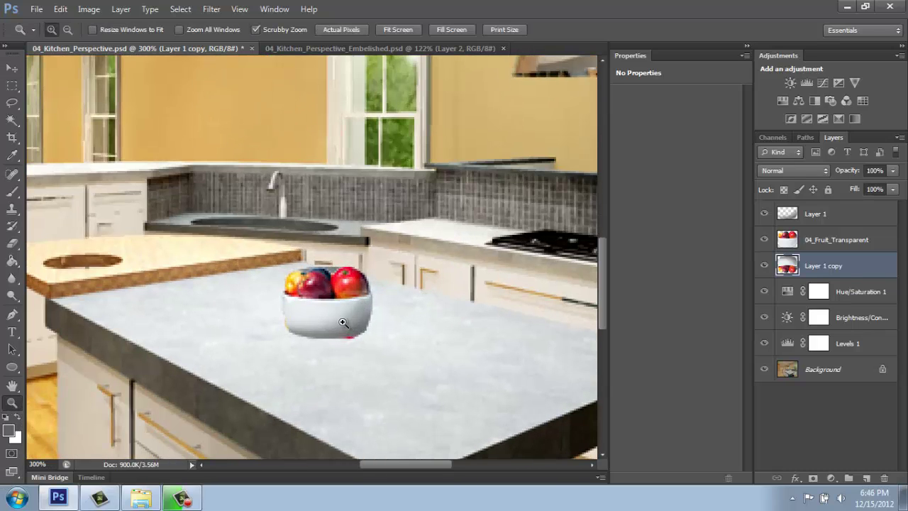
pyautogui.click(12, 67)
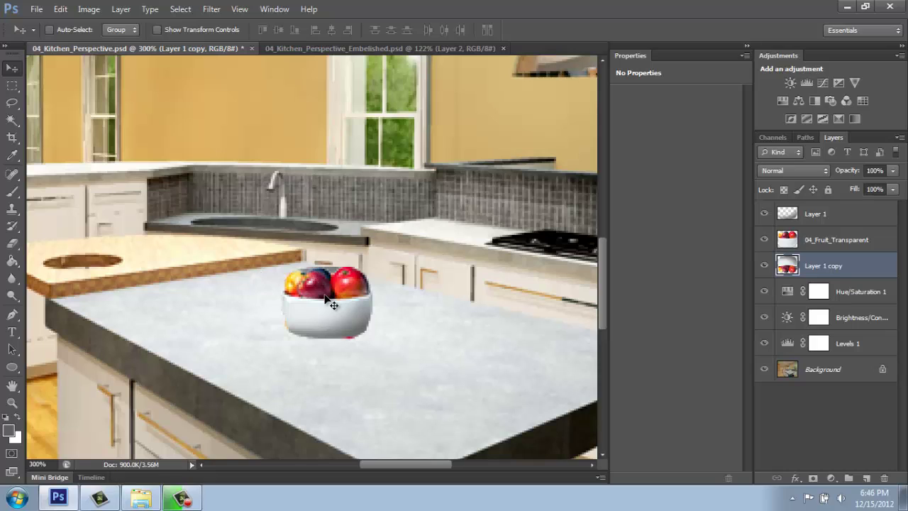
pyautogui.moveTo(325, 297); pyautogui.dragTo(331, 360)
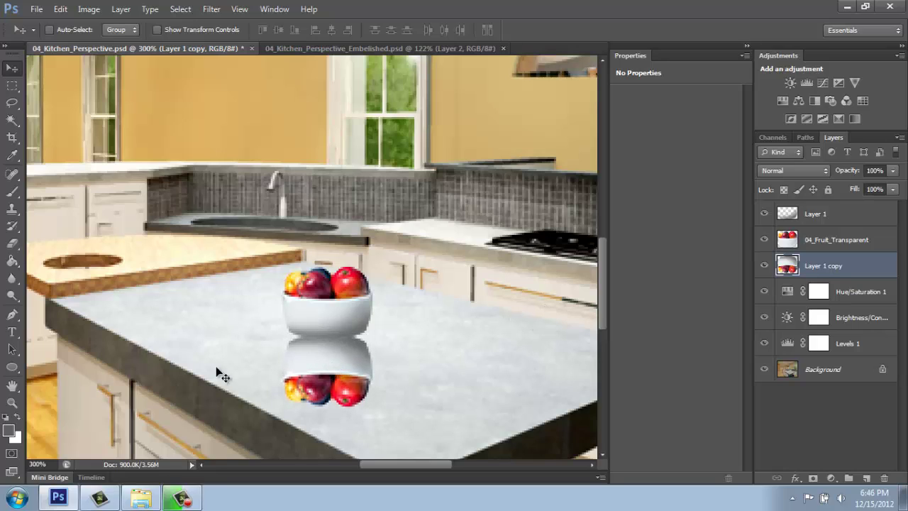
# - Lower Layer 1 copy to 32% opacity and erase over the reflected fruit with a 17 px eraser
pyautogui.click(893, 172)
pyautogui.moveTo(893, 187); pyautogui.dragTo(853, 186)
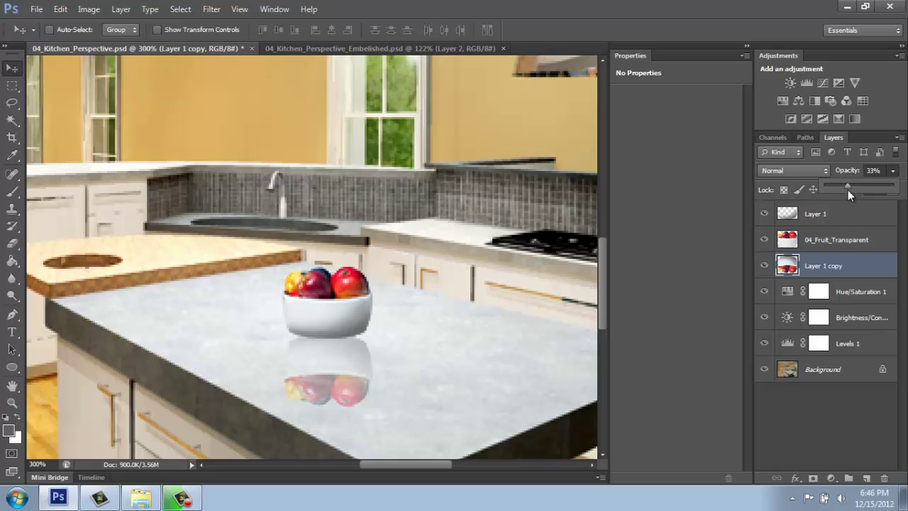
pyautogui.click(12, 243)
pyautogui.rightClick(346, 189)
pyautogui.moveTo(376, 218); pyautogui.dragTo(368, 217)
pyautogui.press('Return')
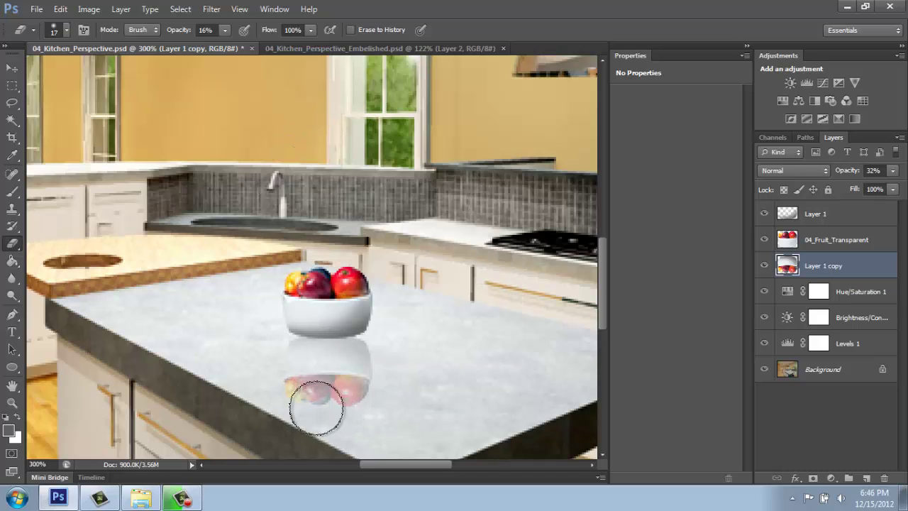
pyautogui.moveTo(351, 415)
pyautogui.mouseDown()
pyautogui.moveTo(302, 405)
pyautogui.moveTo(363, 410)
pyautogui.moveTo(295, 403)
pyautogui.moveTo(351, 408)
pyautogui.moveTo(310, 410)
pyautogui.moveTo(323, 396)
pyautogui.moveTo(381, 401)
pyautogui.moveTo(320, 405)
pyautogui.moveTo(367, 397)
pyautogui.moveTo(369, 373)
pyautogui.moveTo(289, 407)
pyautogui.moveTo(322, 403)
pyautogui.moveTo(298, 384)
pyautogui.moveTo(335, 365)
pyautogui.moveTo(308, 411)
pyautogui.moveTo(398, 393)
pyautogui.moveTo(362, 383)
pyautogui.moveTo(388, 381)
pyautogui.moveTo(369, 376)
pyautogui.moveTo(339, 378)
pyautogui.mouseUp()
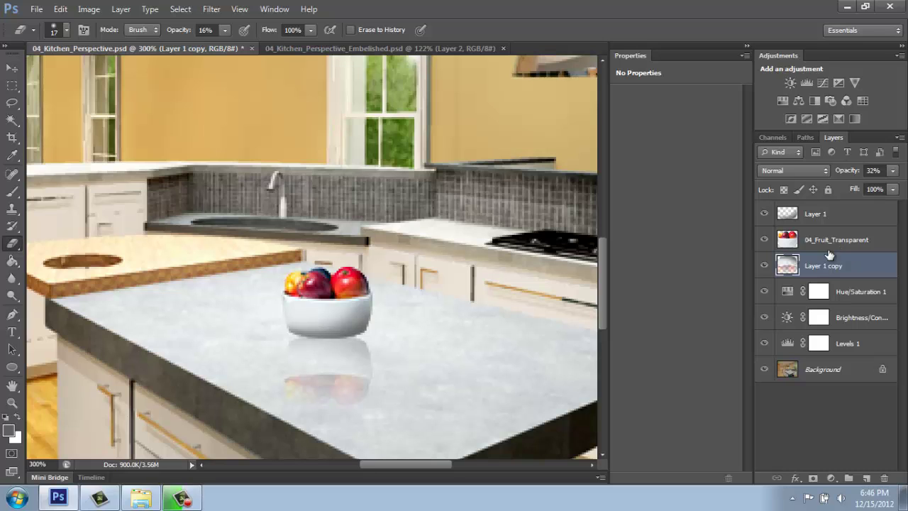
pyautogui.hotkey('ctrl', '0')
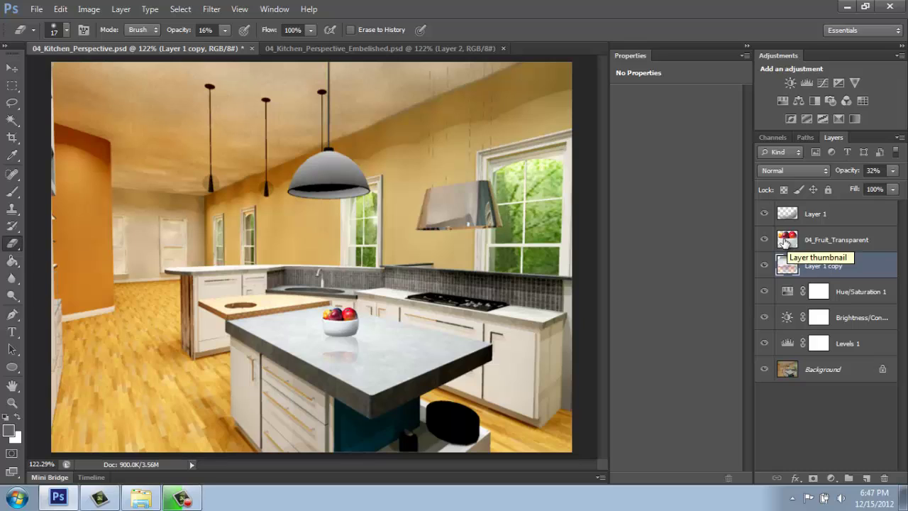
# - Load the 04_Fruit_Transparent outline as a selection, invert it, and zoom in on the bowl
pyautogui.keyDown('ctrl'); pyautogui.click(786, 242); pyautogui.keyUp('ctrl')
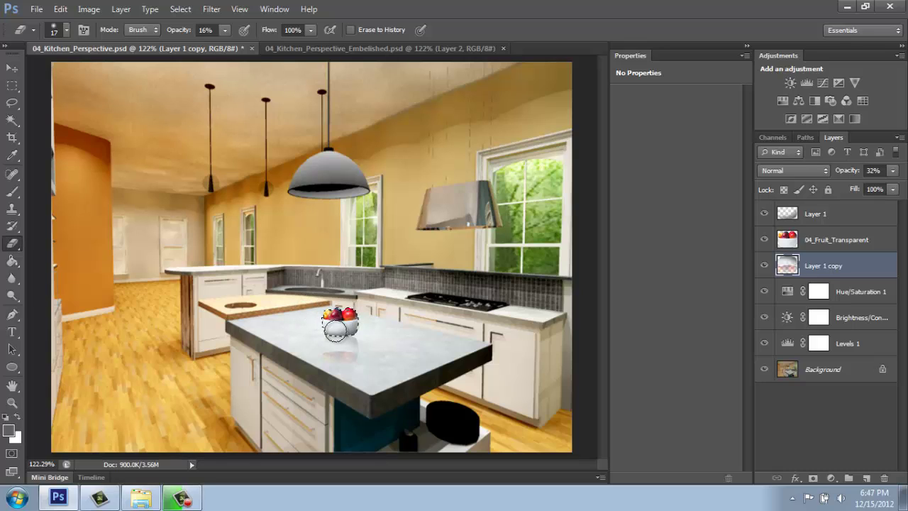
pyautogui.moveTo(348, 333)
pyautogui.mouseDown()
pyautogui.moveTo(332, 323)
pyautogui.moveTo(318, 325)
pyautogui.moveTo(352, 337)
pyautogui.moveTo(322, 333)
pyautogui.mouseUp()
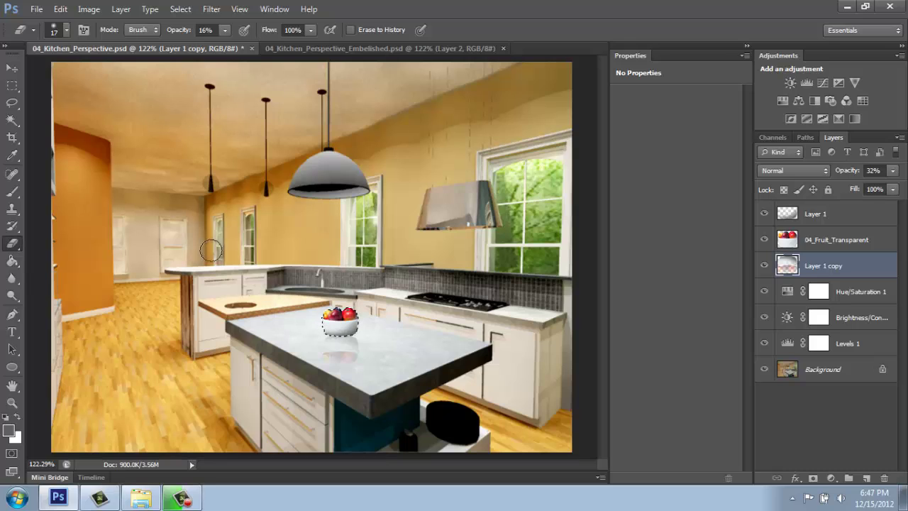
pyautogui.click(188, 10)
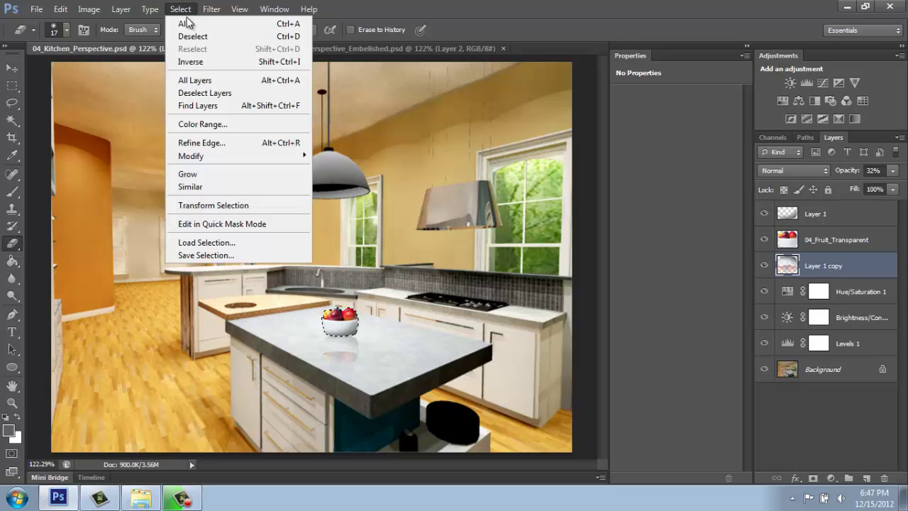
pyautogui.click(186, 62)
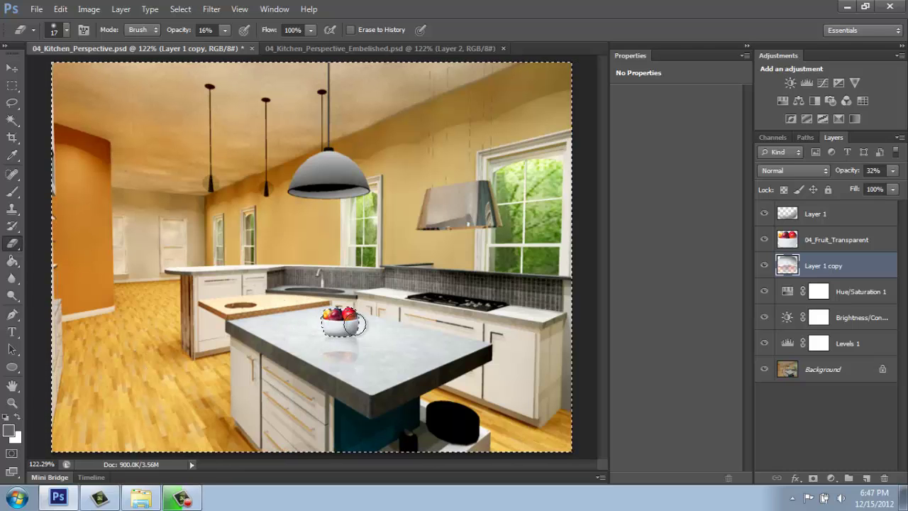
pyautogui.press('z')
pyautogui.click(341, 326)
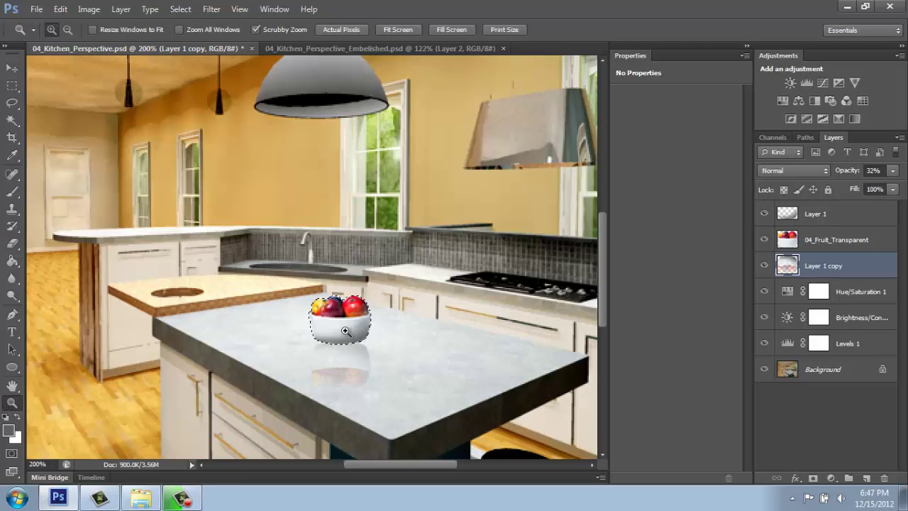
pyautogui.click(340, 326)
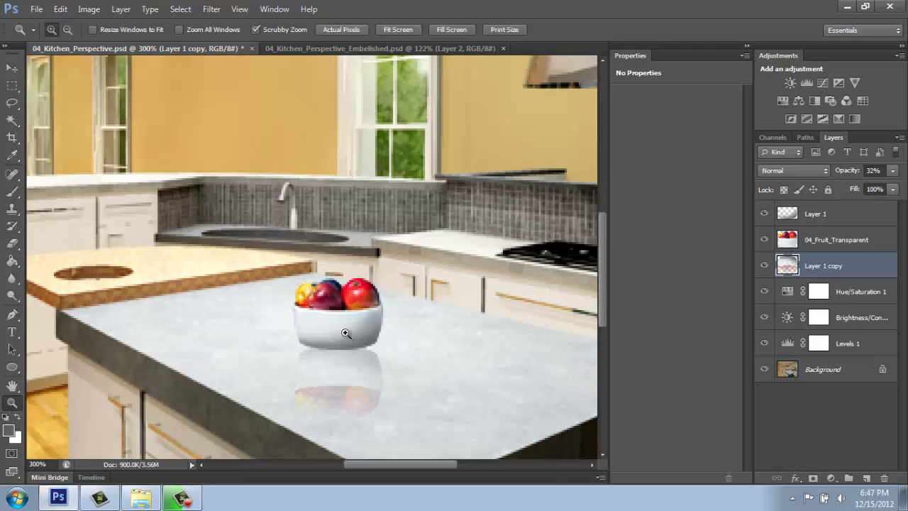
# - Add a new layer named 'FB - Shadow' for the bowl's shadow
pyautogui.click(12, 193)
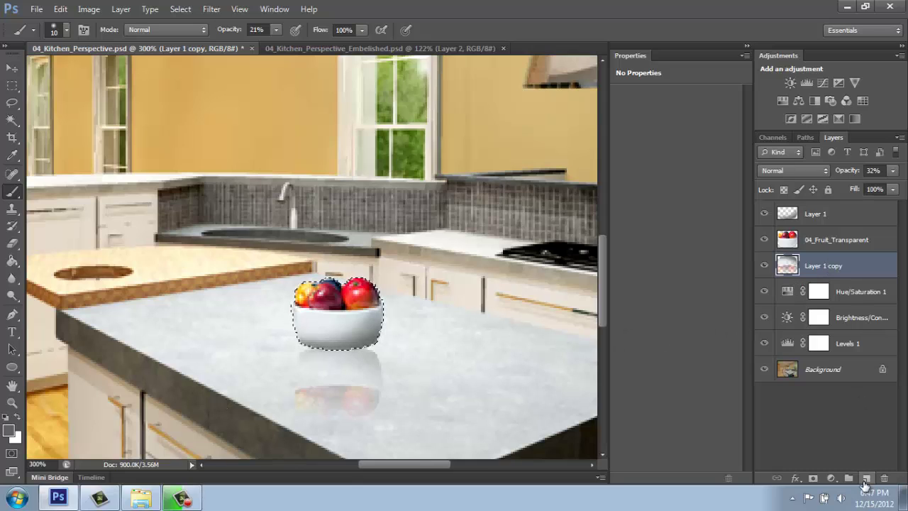
pyautogui.click(866, 477)
pyautogui.doubleClick(797, 267)
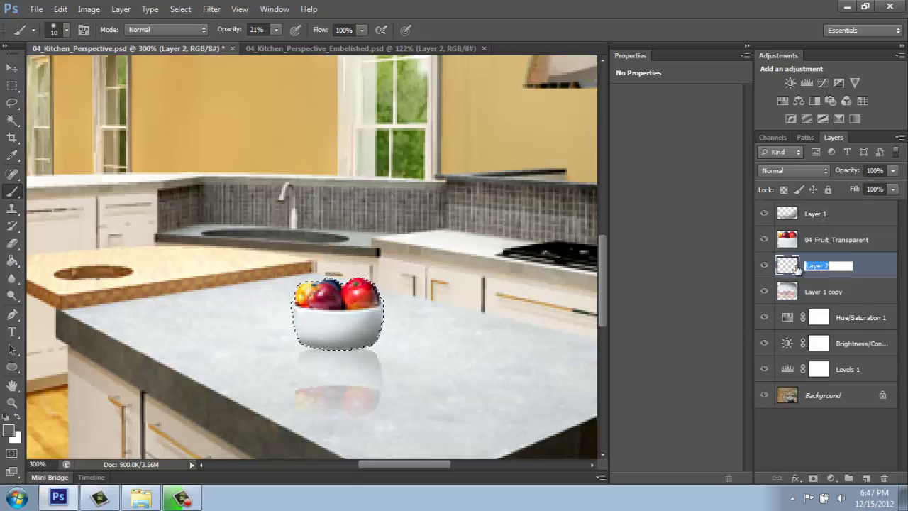
pyautogui.write('FB')
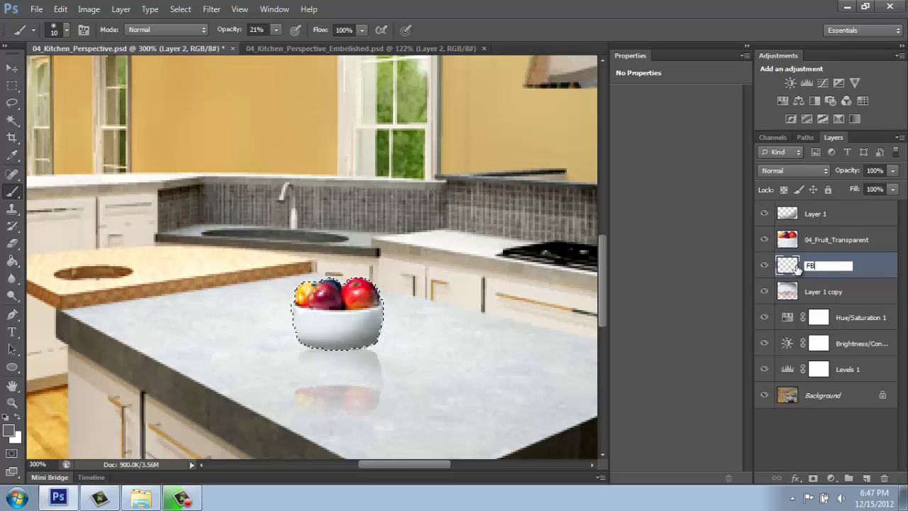
pyautogui.write(' - Shadow')
pyautogui.press('Return')
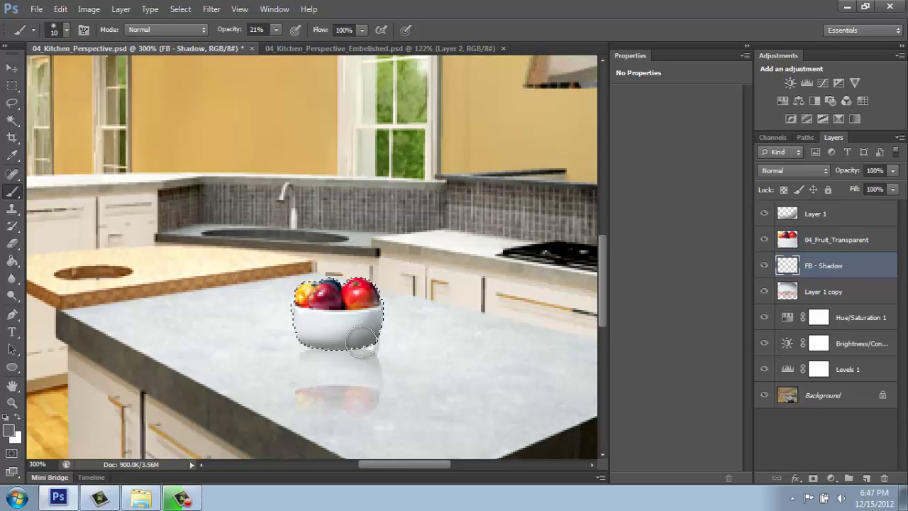
# - Paint a soft shadow along and under the base of the fruit bowl
pyautogui.moveTo(363, 344)
pyautogui.mouseDown()
pyautogui.moveTo(254, 344)
pyautogui.moveTo(338, 354)
pyautogui.mouseUp()
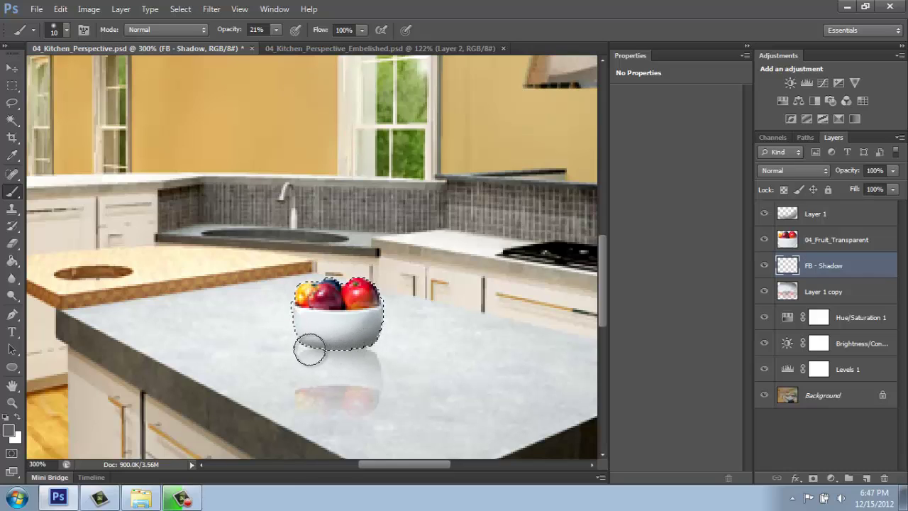
pyautogui.moveTo(307, 349); pyautogui.dragTo(355, 346)
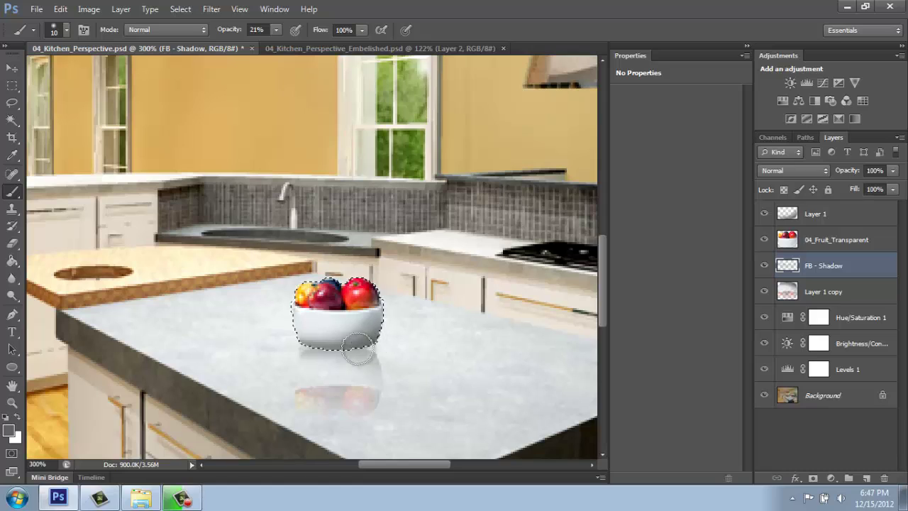
pyautogui.moveTo(283, 348); pyautogui.dragTo(345, 348)
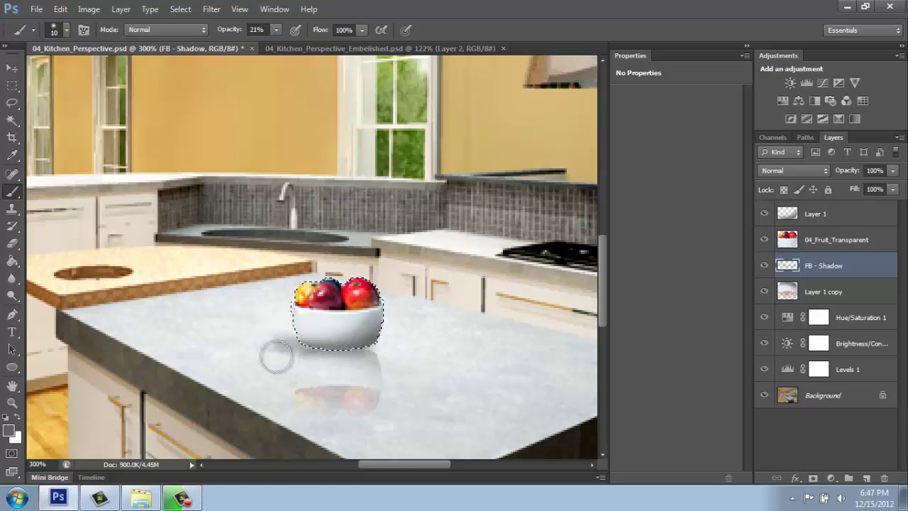
pyautogui.moveTo(273, 357)
pyautogui.mouseDown()
pyautogui.moveTo(368, 348)
pyautogui.moveTo(274, 357)
pyautogui.moveTo(352, 364)
pyautogui.moveTo(367, 349)
pyautogui.moveTo(309, 361)
pyautogui.moveTo(380, 352)
pyautogui.mouseUp()
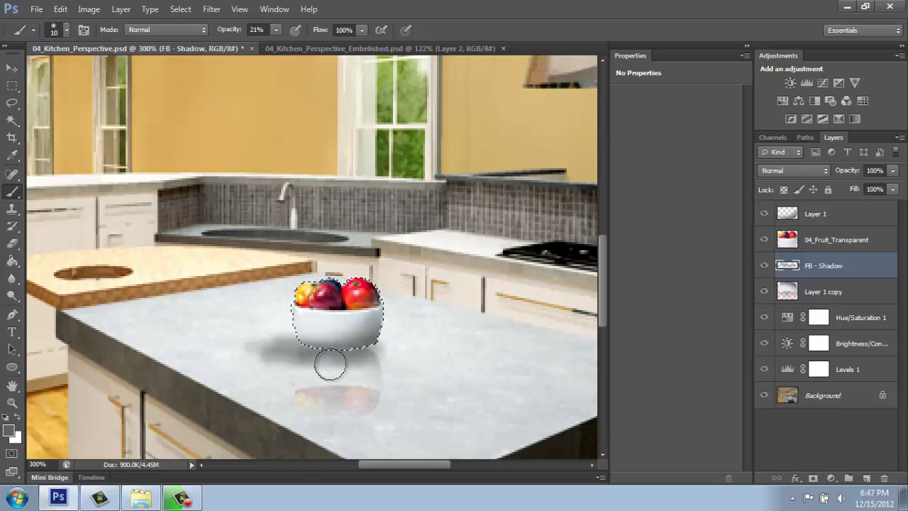
# - Set the foreground to #363636 with a 3 px brush, then deselect and fit the view
pyautogui.press('e')
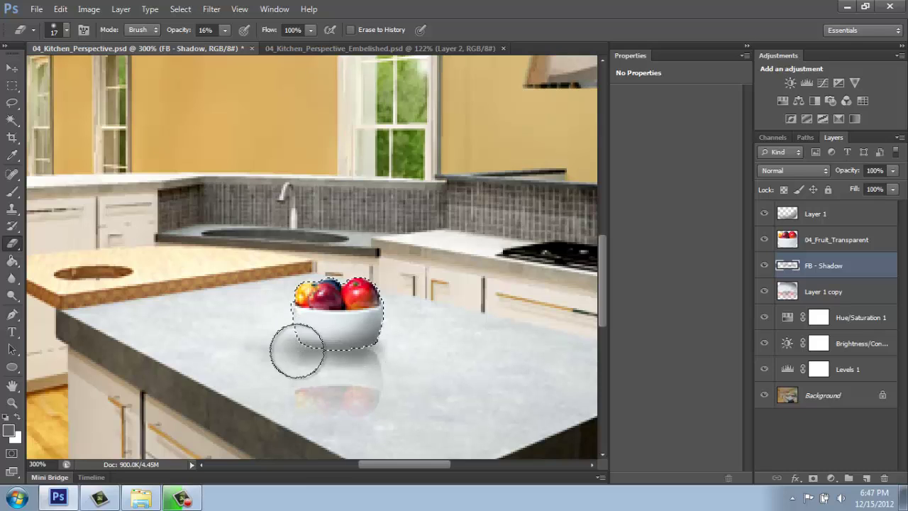
pyautogui.click(9, 430)
pyautogui.click(212, 267)
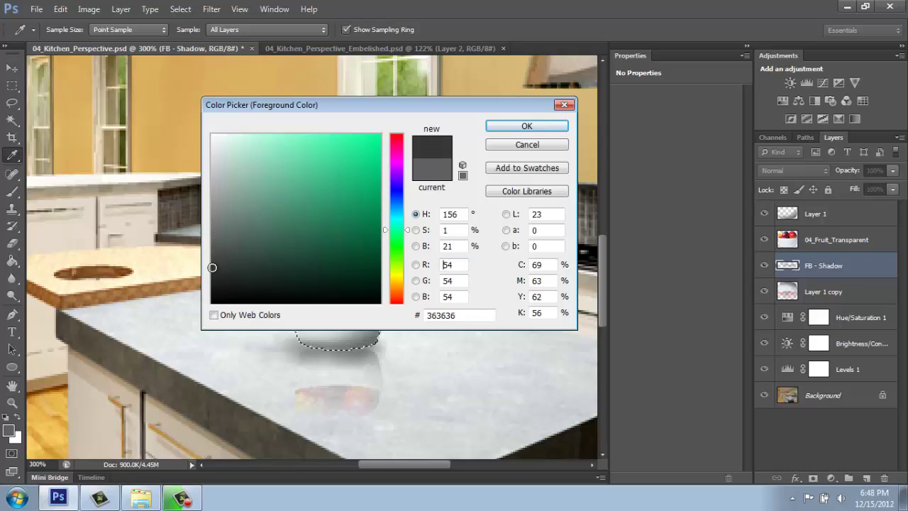
pyautogui.click(525, 126)
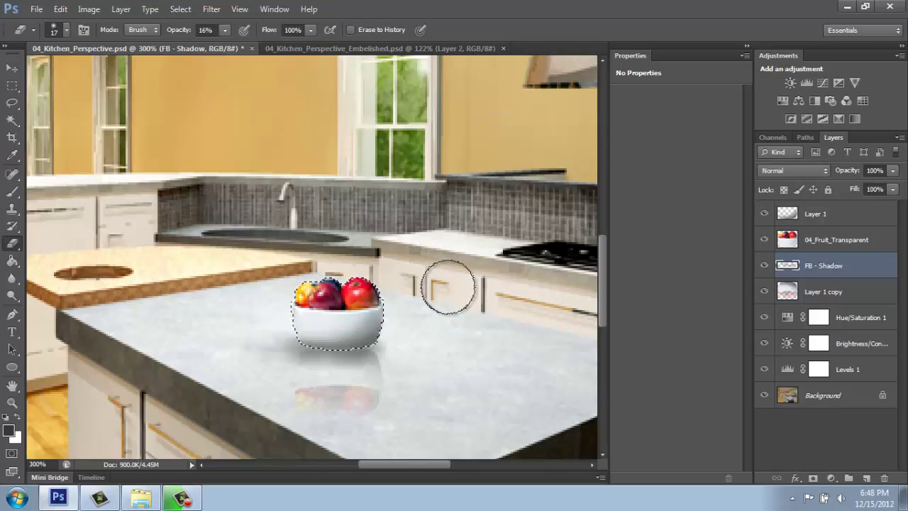
pyautogui.press('b')
pyautogui.rightClick(449, 291)
pyautogui.moveTo(465, 322); pyautogui.dragTo(463, 323)
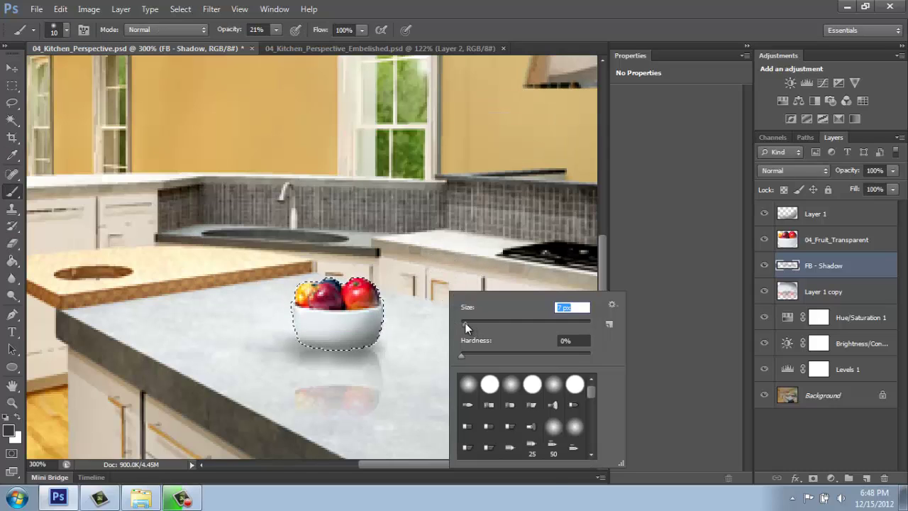
pyautogui.press('Return')
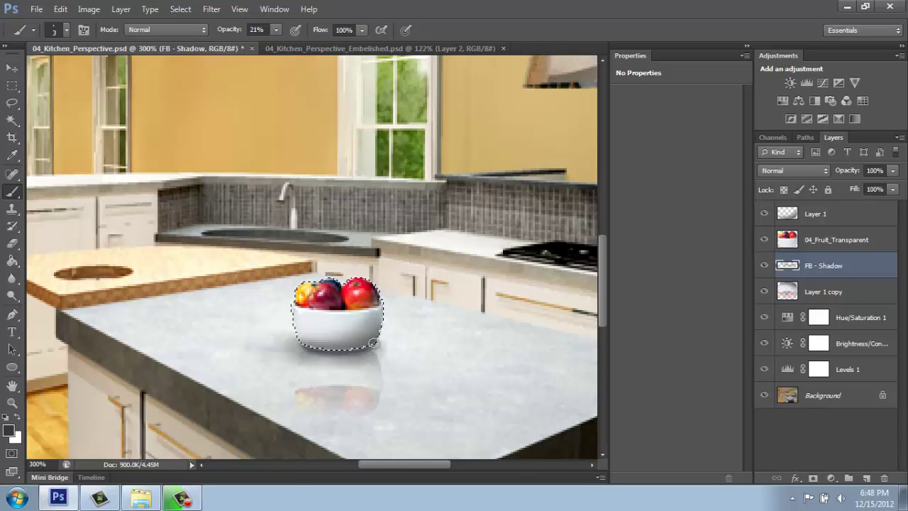
pyautogui.hotkey('ctrl', 'd')
pyautogui.hotkey('ctrl', '0')
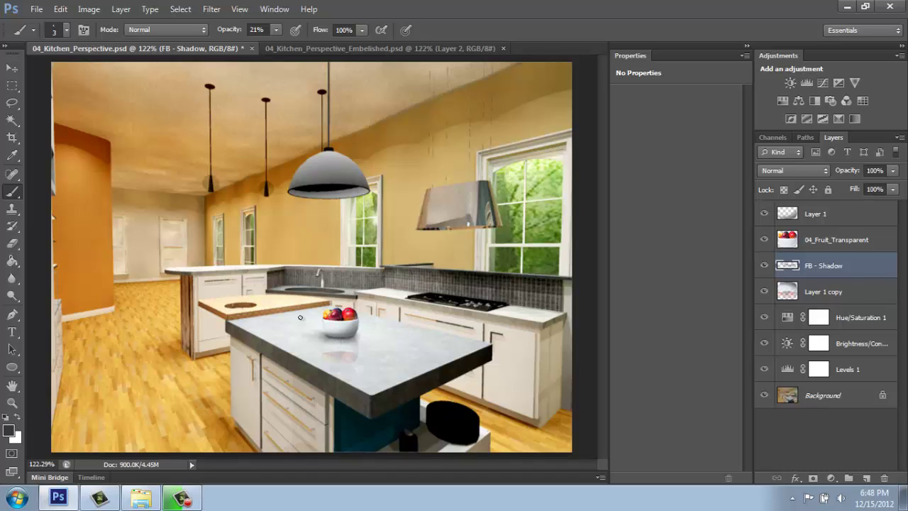
# - Blur the bowl's edges on 04_Fruit_Transparent with a 24 px Blur brush at 22% strength
pyautogui.click(12, 402)
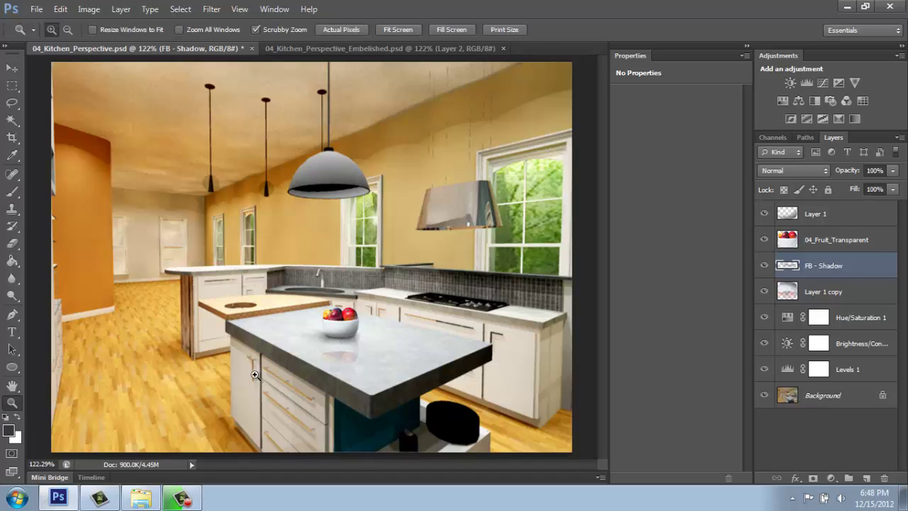
pyautogui.click(318, 346)
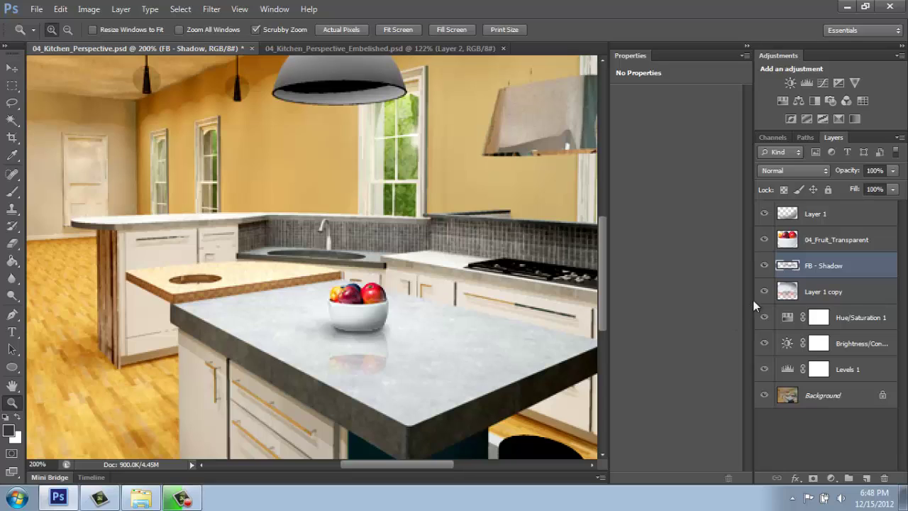
pyautogui.click(821, 244)
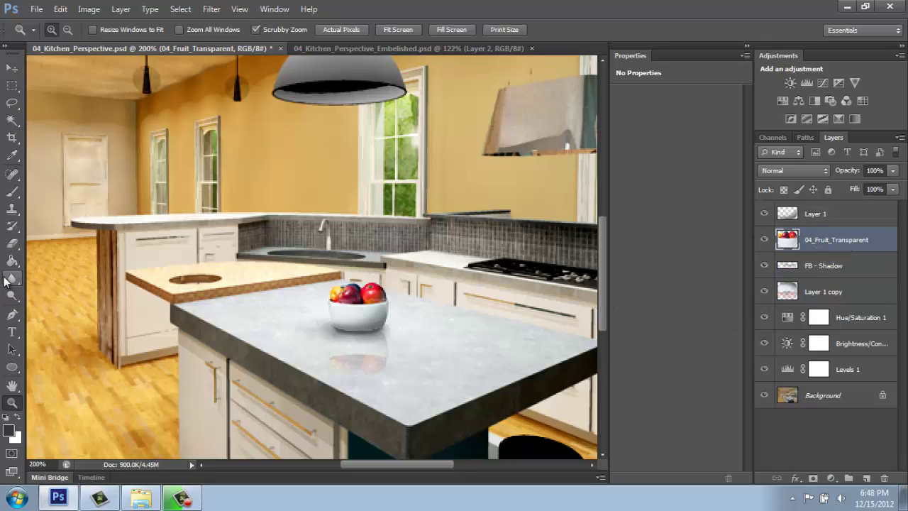
pyautogui.moveTo(6, 280); pyautogui.dragTo(43, 281)
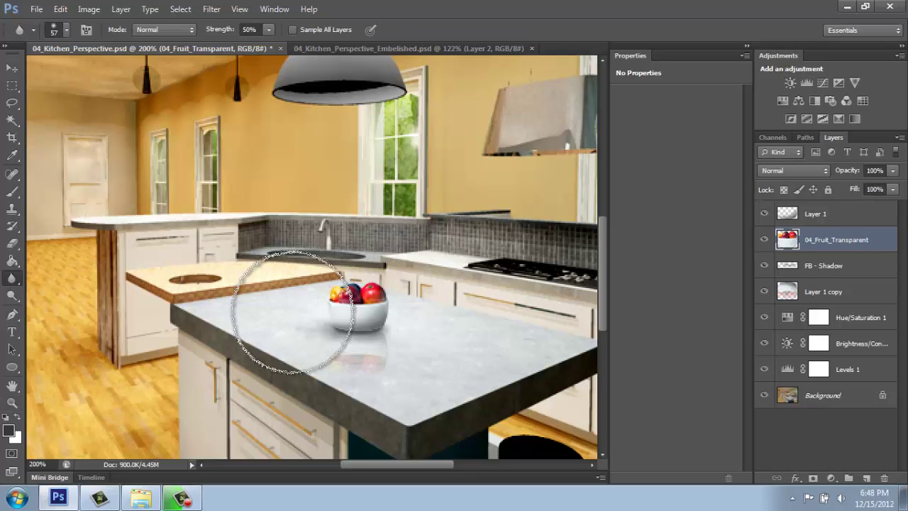
pyautogui.rightClick(458, 307)
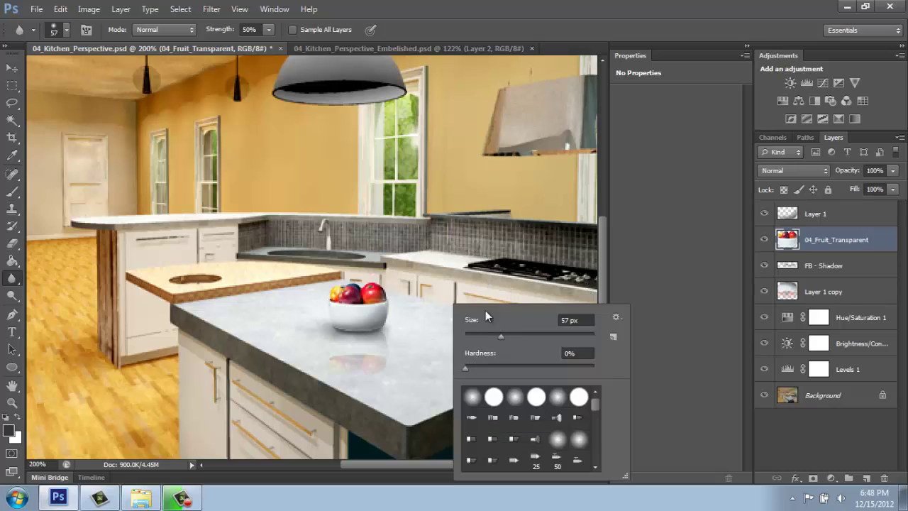
pyautogui.write('24')
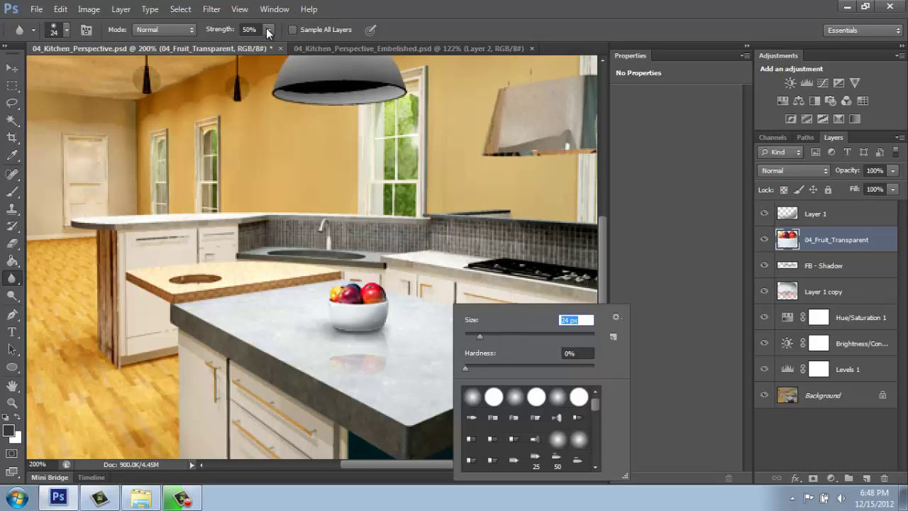
pyautogui.click(269, 29)
pyautogui.moveTo(246, 46); pyautogui.dragTo(250, 46)
pyautogui.moveTo(349, 300); pyautogui.dragTo(405, 324)
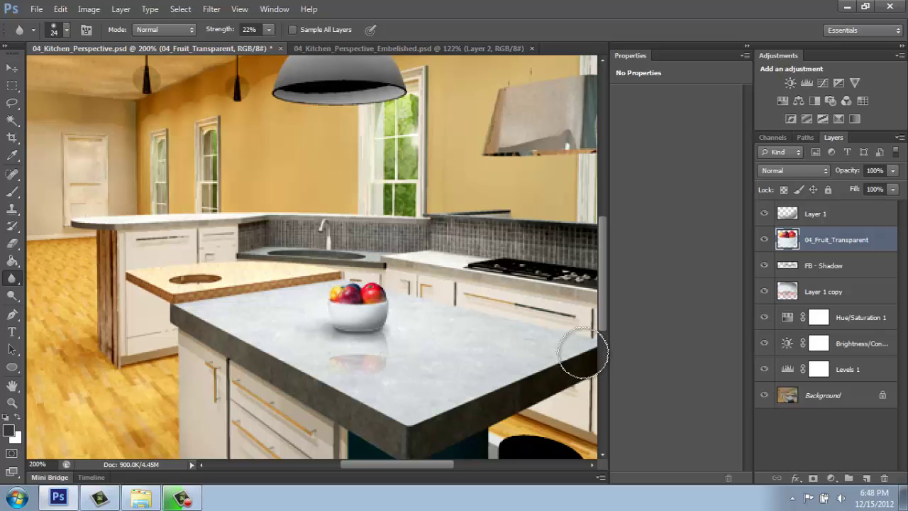
pyautogui.hotkey('ctrl', '0')
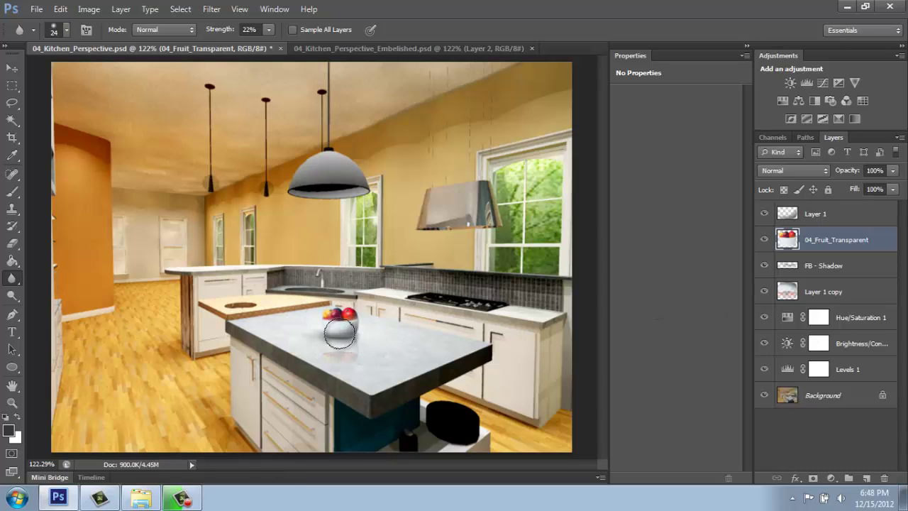
# - Select Layer 1 through Layer 1 copy and drag the bowl slightly back on the island
pyautogui.click(852, 219)
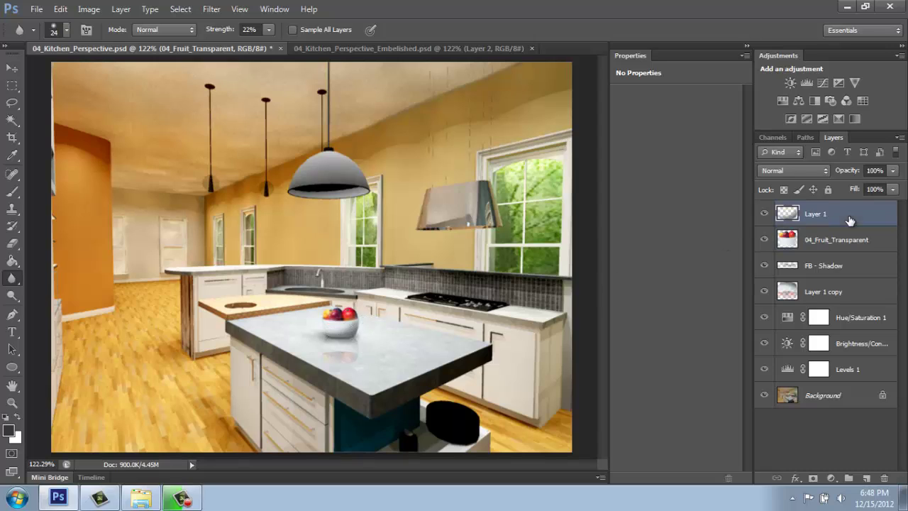
pyautogui.keyDown('shift'); pyautogui.click(823, 298); pyautogui.keyUp('shift')
pyautogui.click(12, 67)
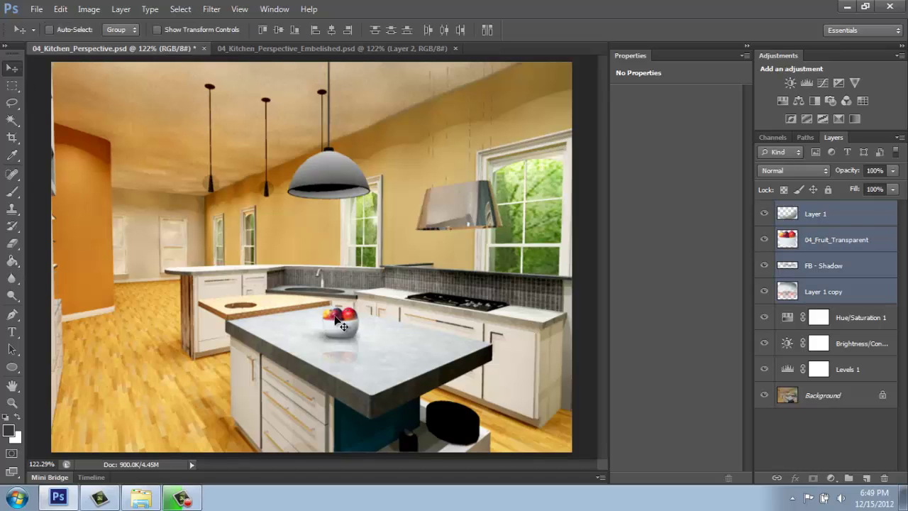
pyautogui.moveTo(340, 324); pyautogui.dragTo(360, 330)
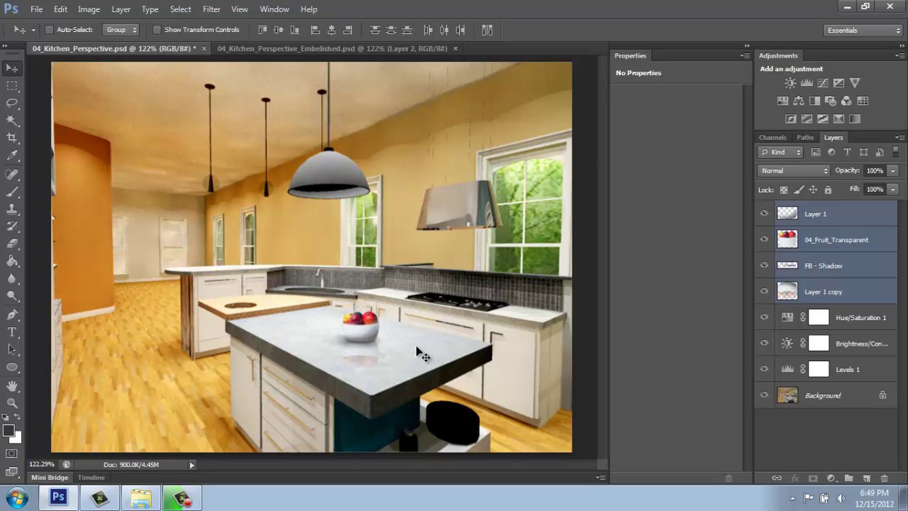
# - Select Layer 1 copy alone and compare against the Embelished kitchen document
pyautogui.click(854, 291)
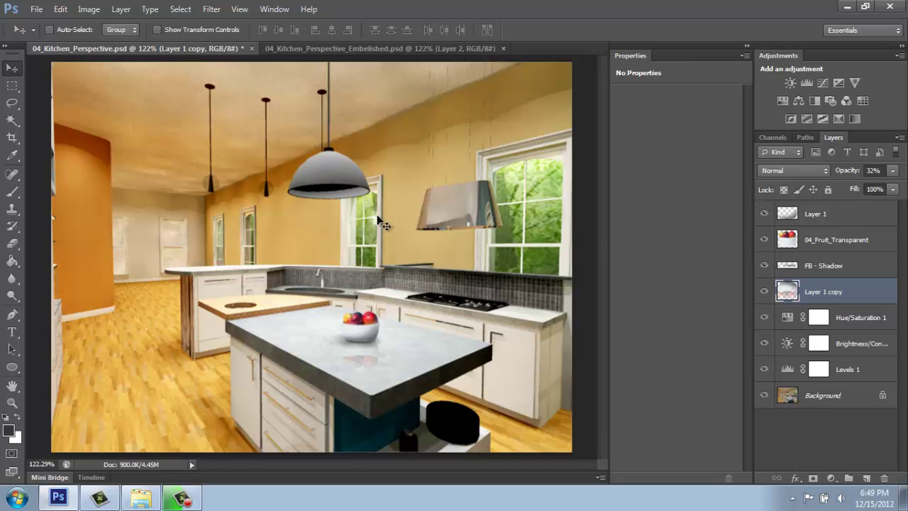
pyautogui.click(373, 48)
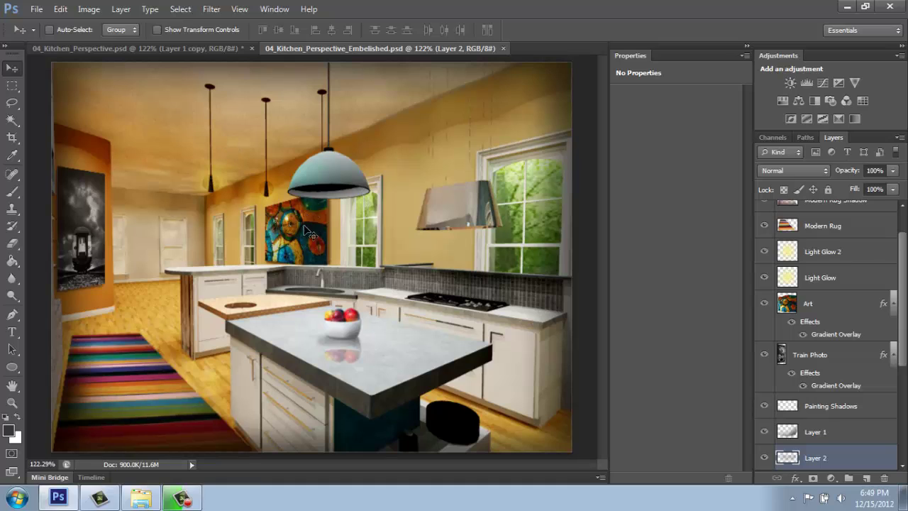
pyautogui.click(186, 49)
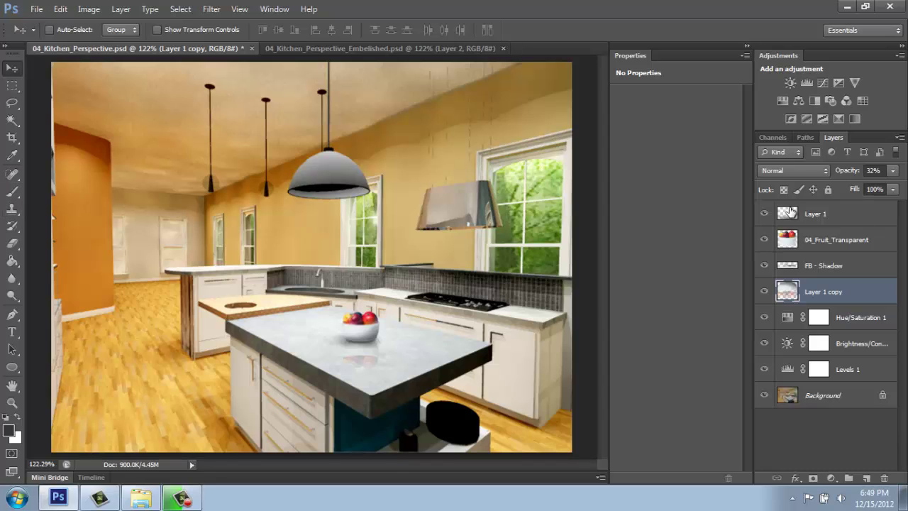
# - Place the 04_Train_Photo image into the kitchen document as a new layer
pyautogui.hotkey('alt', '.')
pyautogui.click(35, 9)
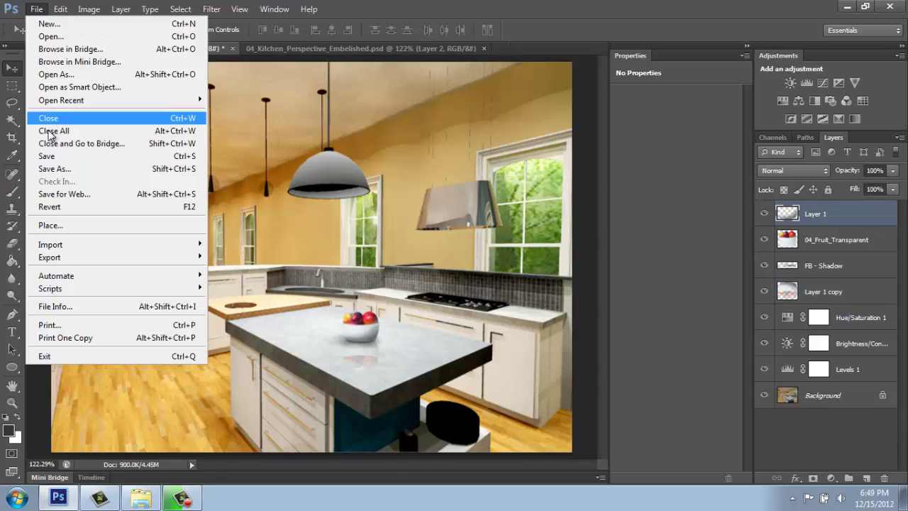
pyautogui.click(42, 223)
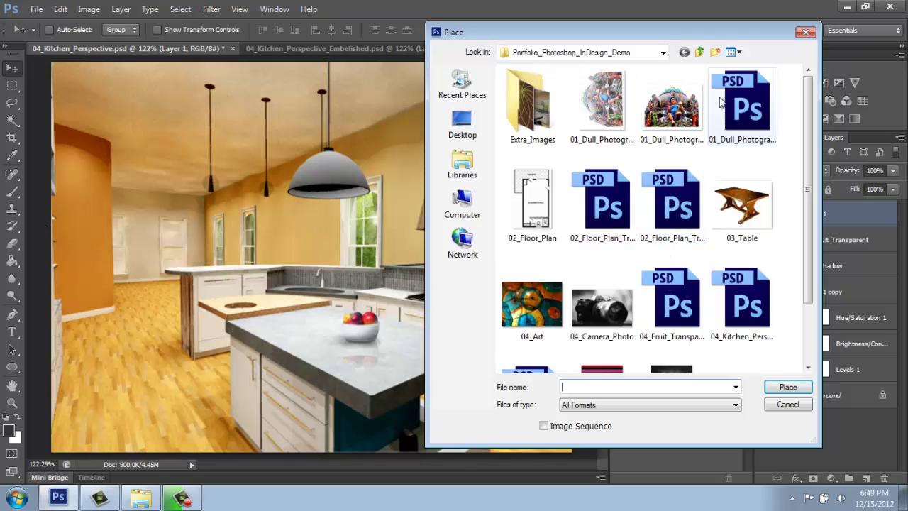
pyautogui.moveTo(807, 138); pyautogui.dragTo(811, 211)
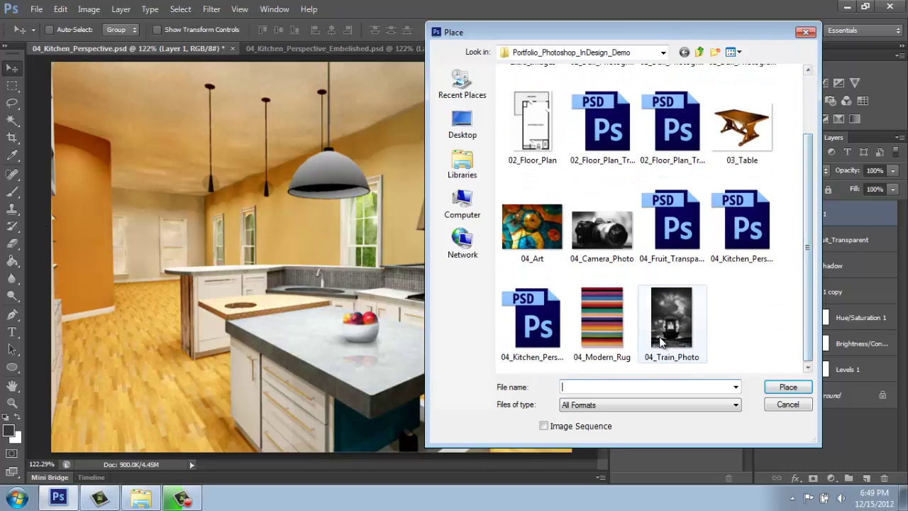
pyautogui.click(675, 315)
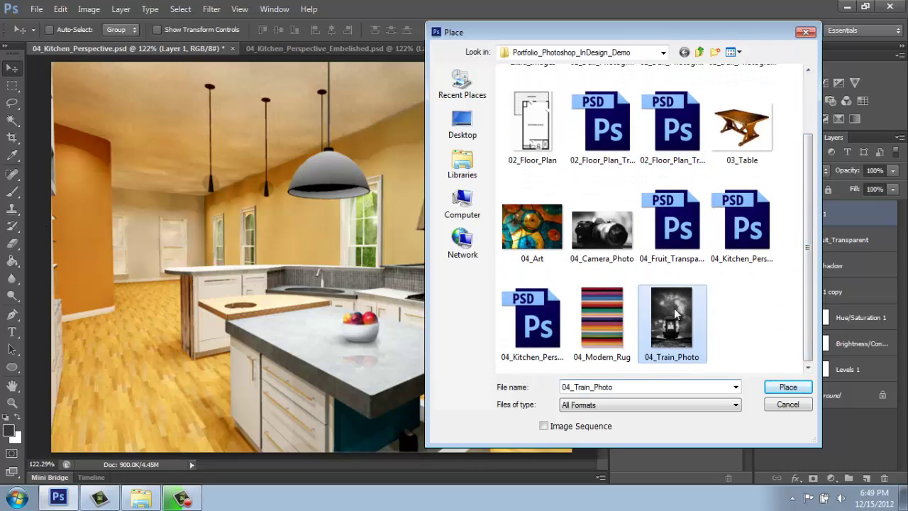
pyautogui.click(793, 390)
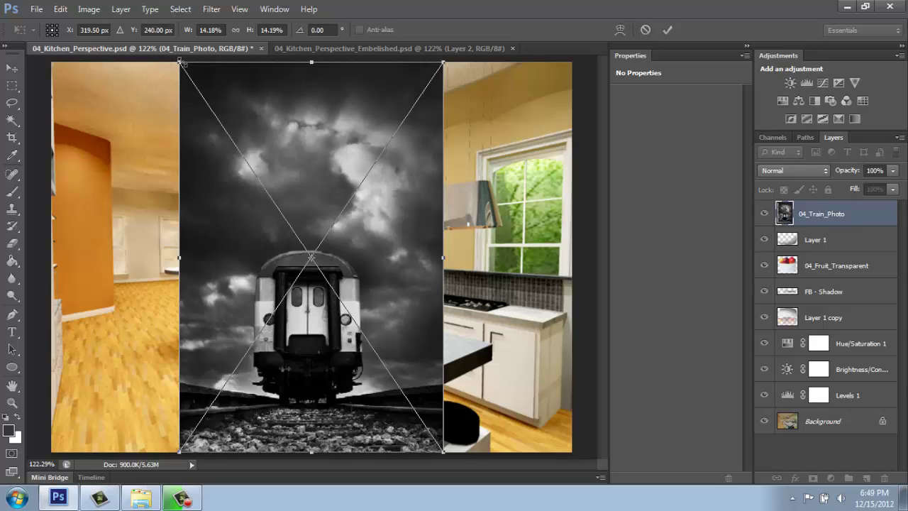
# - Shrink the train photo to about 4.5% and position it on the left orange wall
pyautogui.moveTo(179, 63); pyautogui.dragTo(375, 291)
pyautogui.moveTo(390, 340); pyautogui.dragTo(113, 175)
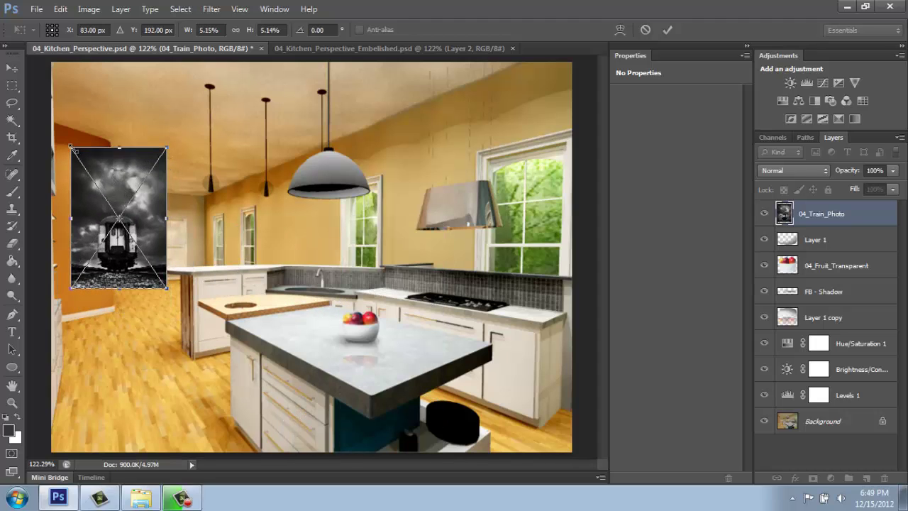
pyautogui.moveTo(71, 149); pyautogui.dragTo(88, 162)
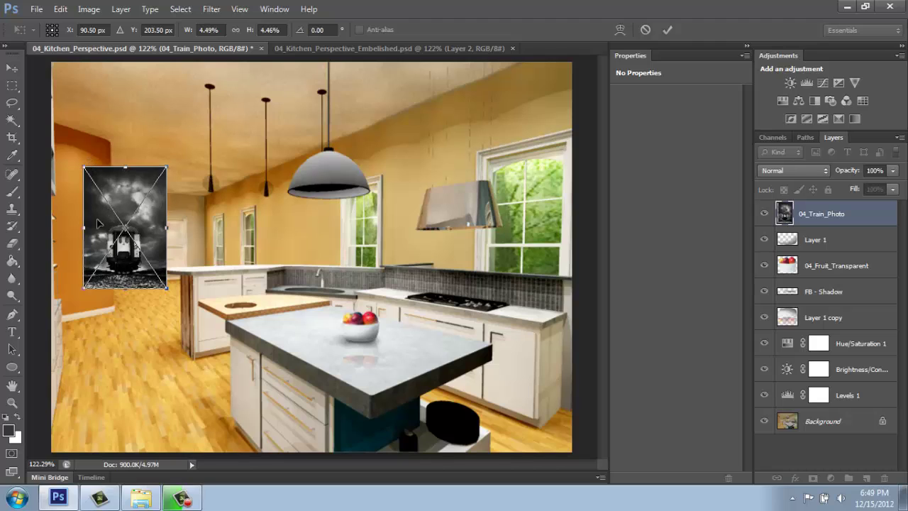
pyautogui.moveTo(93, 217); pyautogui.dragTo(76, 207)
pyautogui.press('Return')
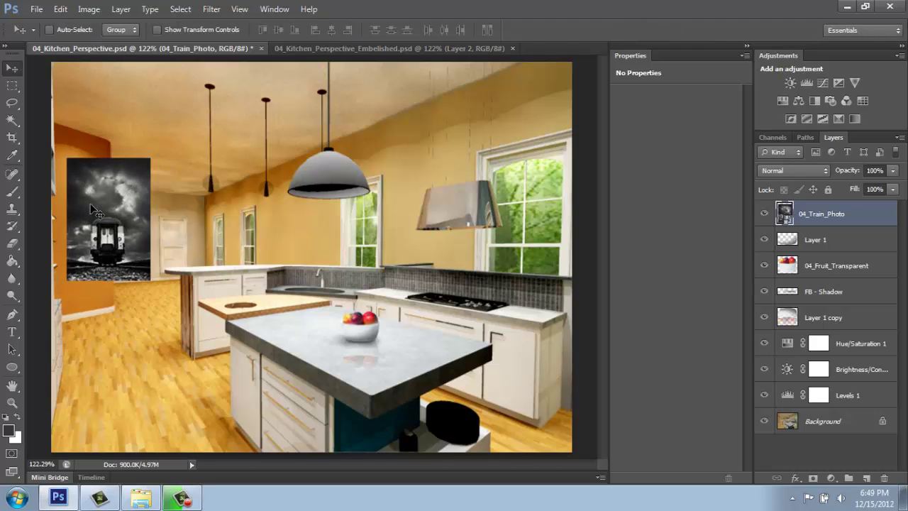
pyautogui.moveTo(85, 212); pyautogui.dragTo(86, 217)
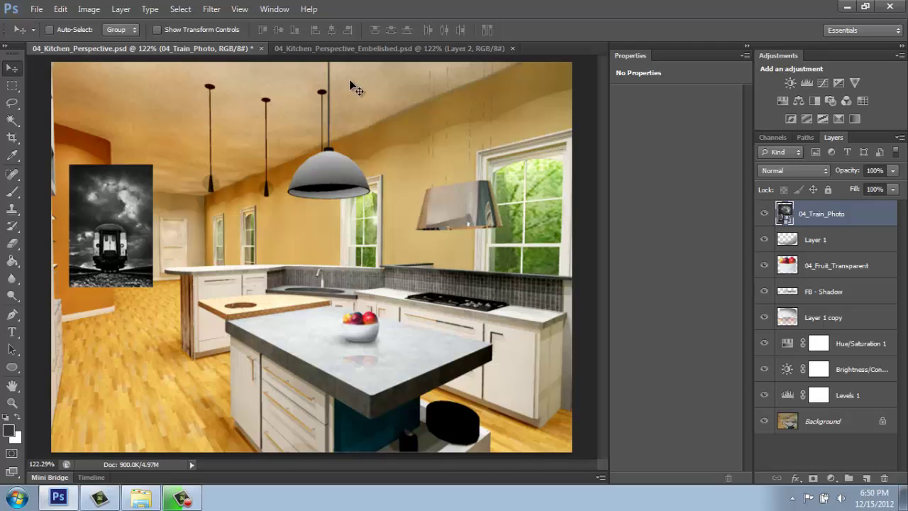
# - Apply a perspective transform to the train photo, matching its corners to the left wall's angle
pyautogui.click(351, 47)
pyautogui.click(65, 9)
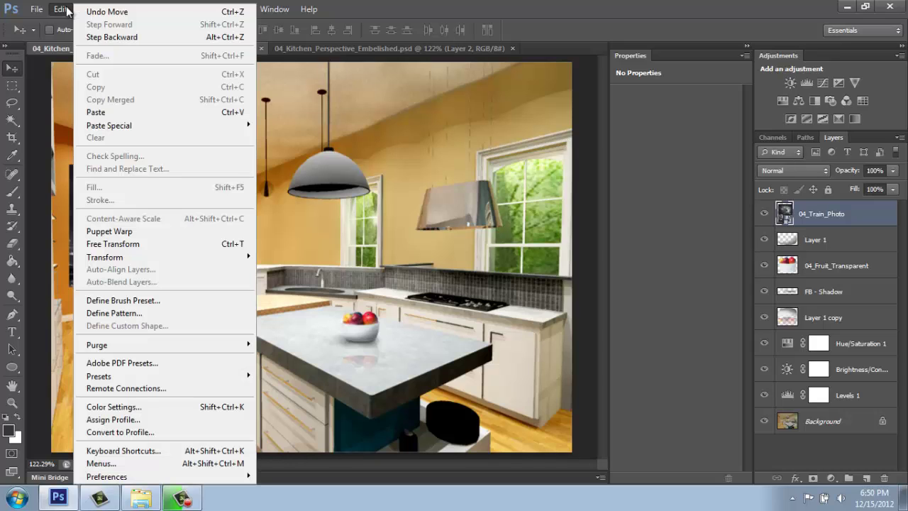
pyautogui.moveTo(234, 262)
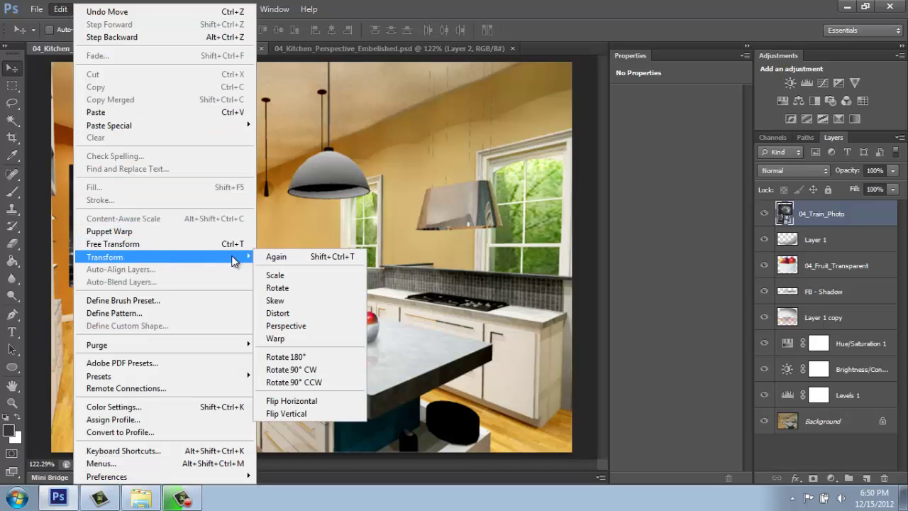
pyautogui.click(314, 330)
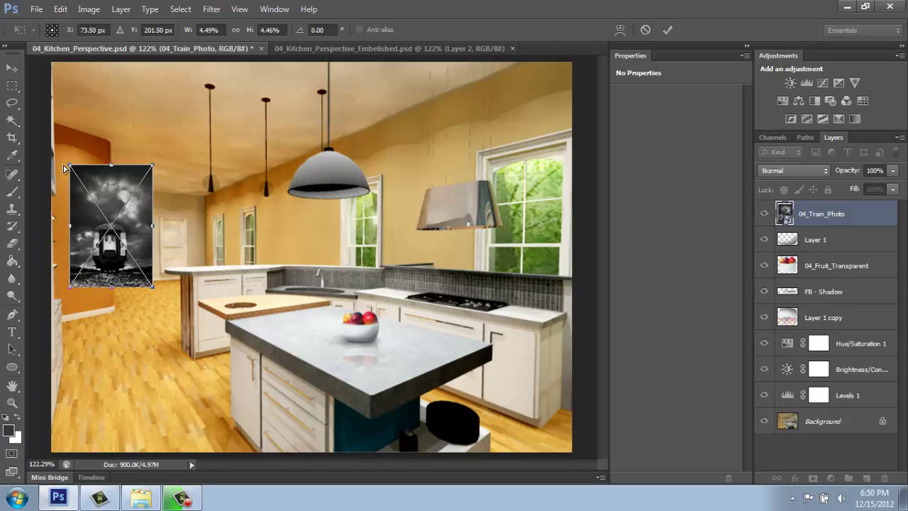
pyautogui.moveTo(70, 167); pyautogui.dragTo(70, 140)
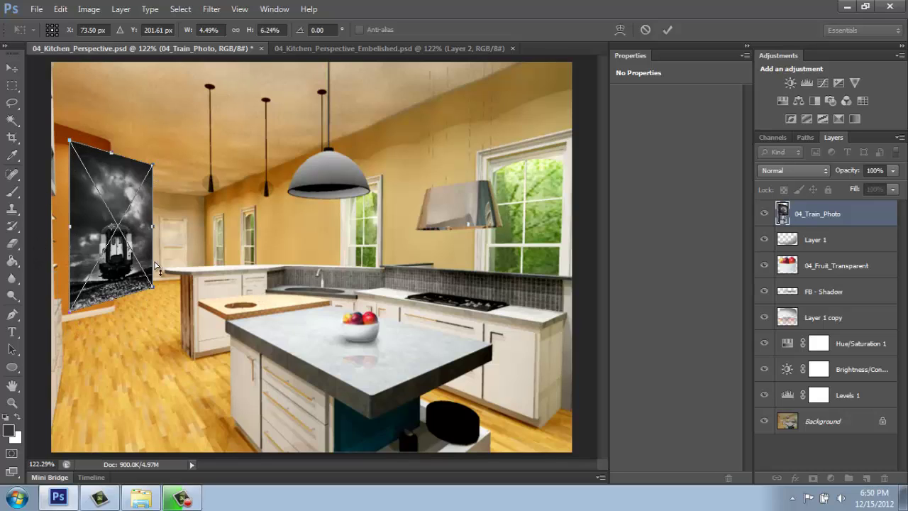
pyautogui.moveTo(84, 210); pyautogui.dragTo(77, 209)
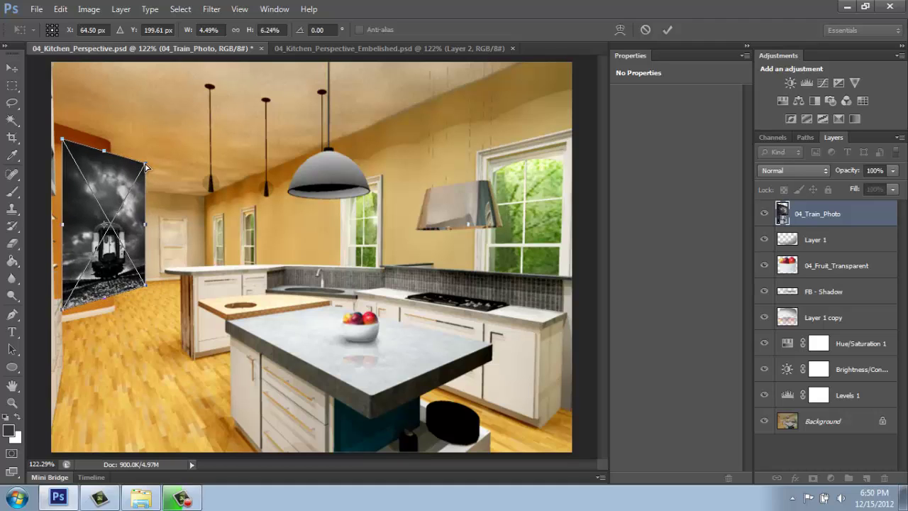
pyautogui.moveTo(145, 167); pyautogui.dragTo(147, 170)
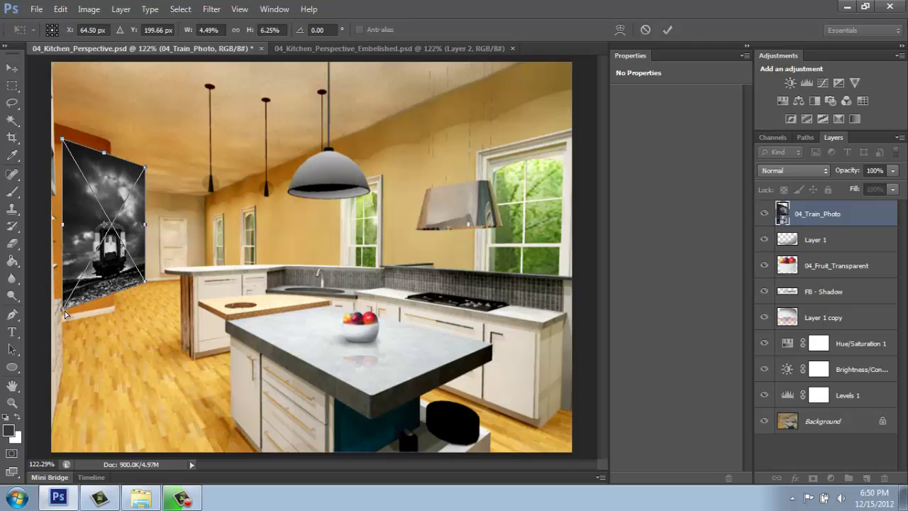
pyautogui.moveTo(65, 314); pyautogui.dragTo(66, 300)
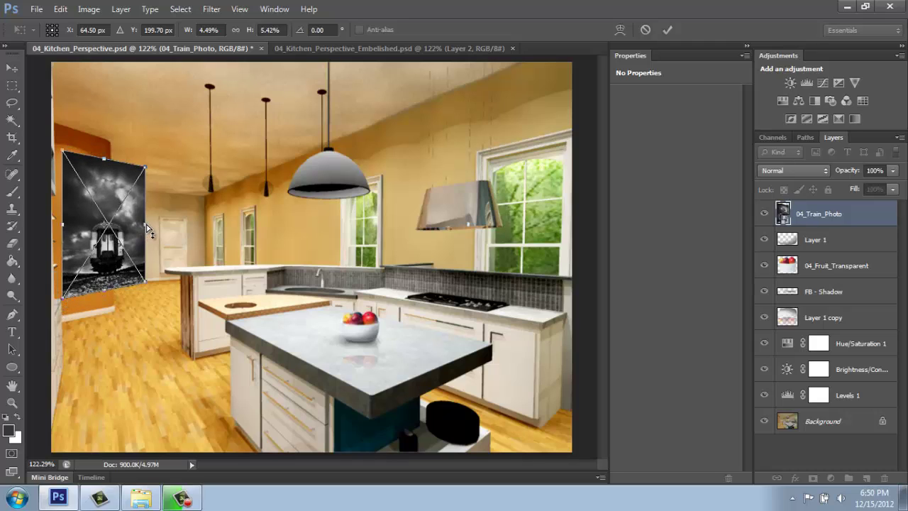
pyautogui.press('Return')
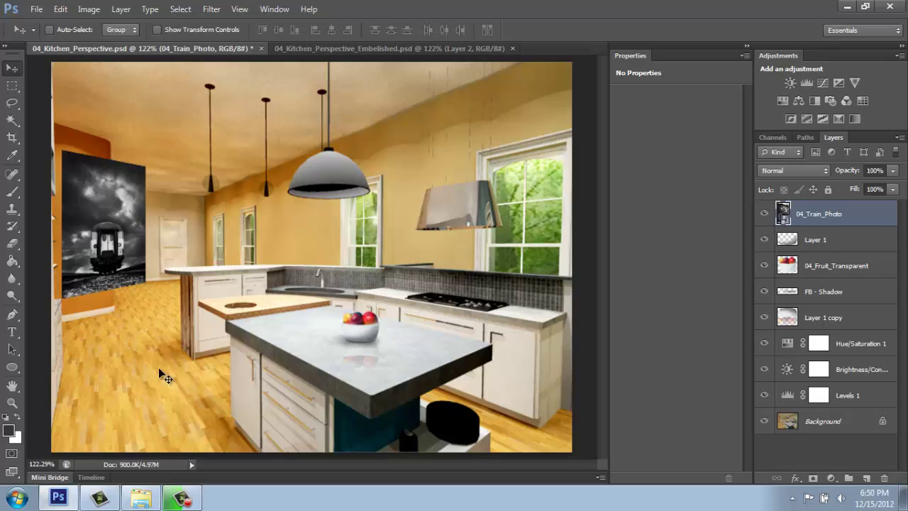
# - Narrow the train photo from its right side and shrink it slightly with Free Transform
pyautogui.hotkey('ctrl', 't')
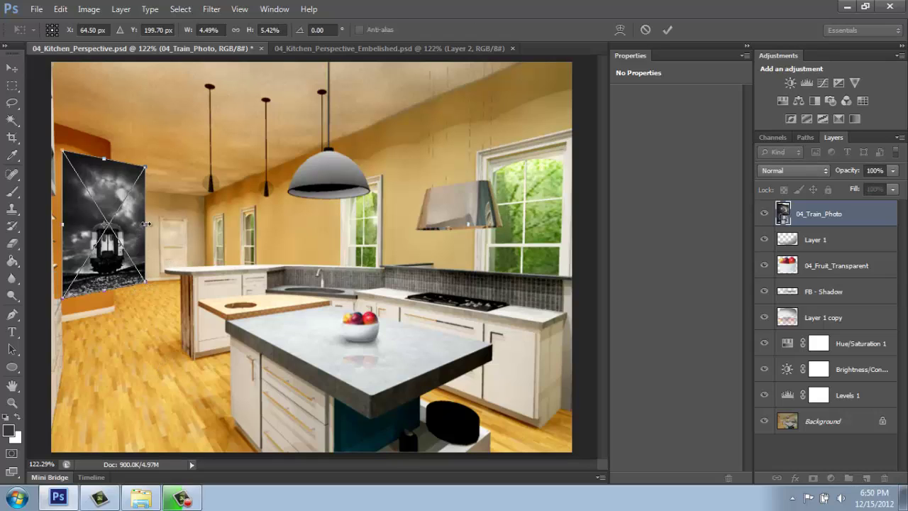
pyautogui.moveTo(146, 223); pyautogui.dragTo(128, 225)
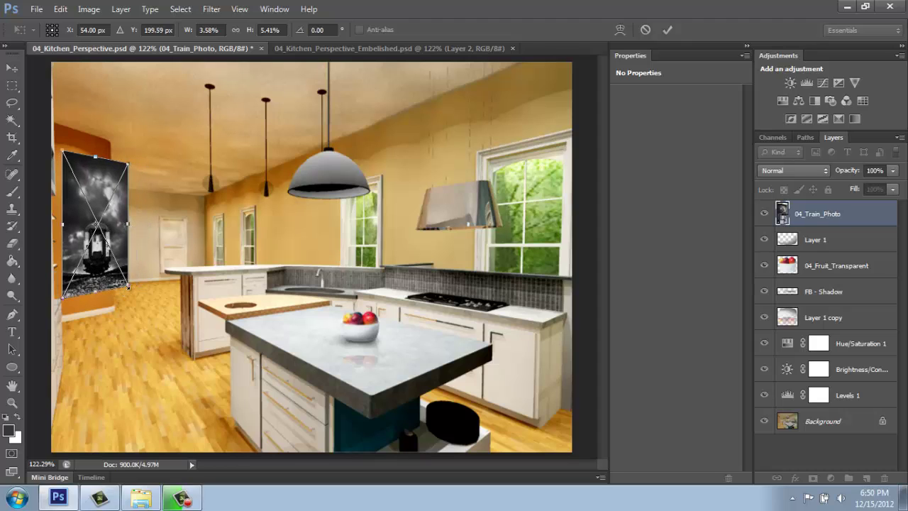
pyautogui.moveTo(128, 287); pyautogui.dragTo(92, 271)
pyautogui.press('Return')
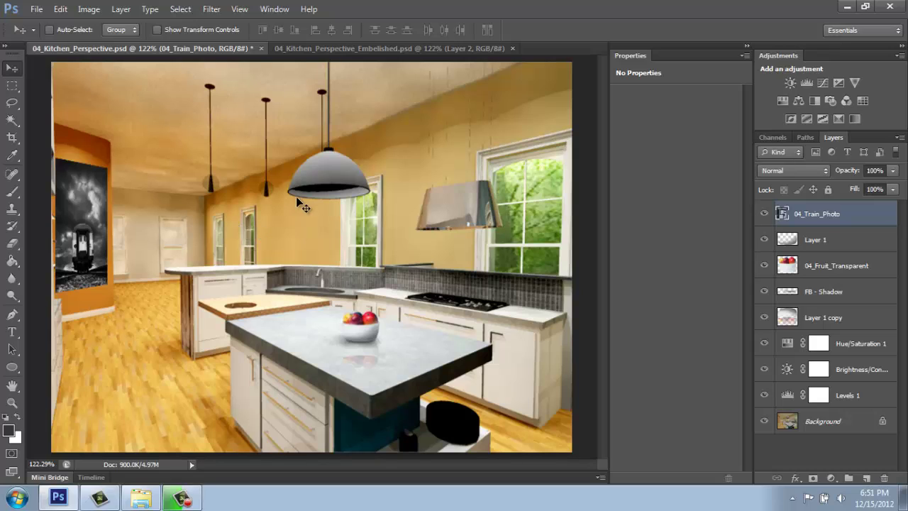
# - Place the 04_Art image file into the kitchen document
pyautogui.click(37, 10)
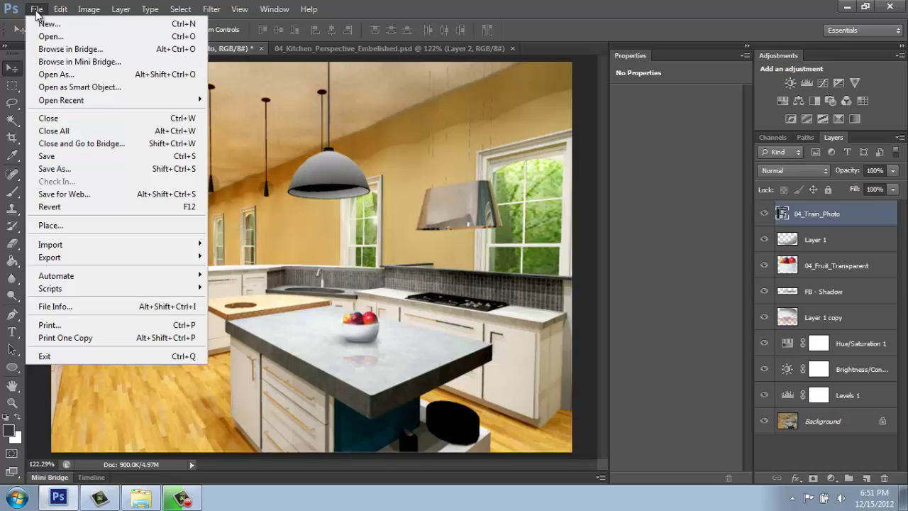
pyautogui.click(87, 225)
pyautogui.click(532, 305)
pyautogui.click(788, 387)
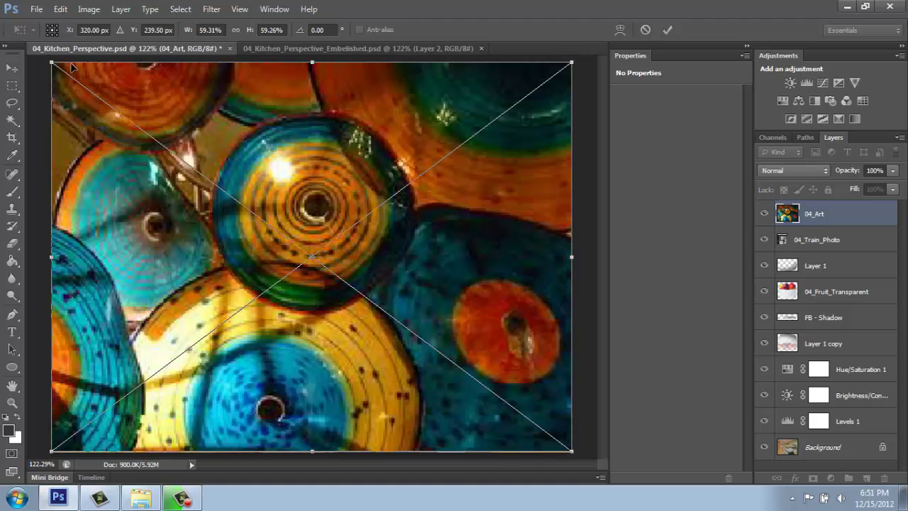
# - Shrink the art to about 10% and position it on the back wall above the sink
pyautogui.moveTo(56, 66); pyautogui.dragTo(416, 321)
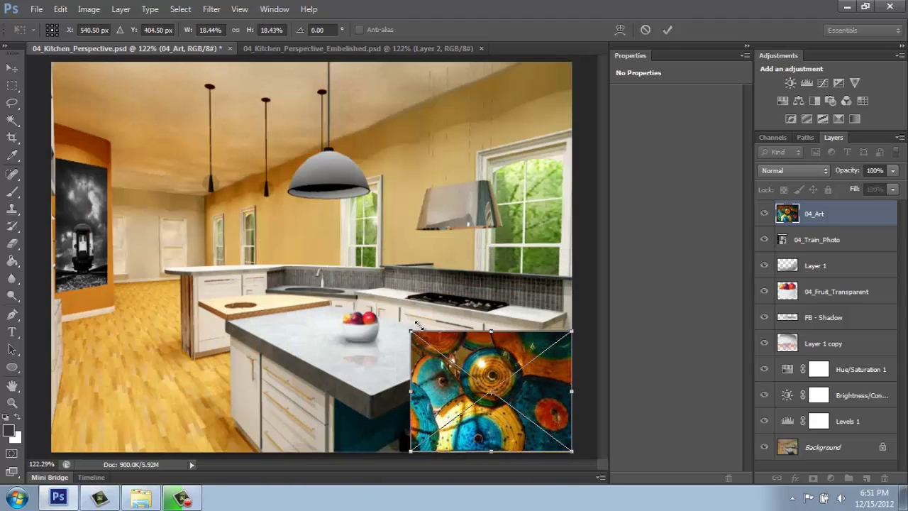
pyautogui.moveTo(493, 424); pyautogui.dragTo(298, 274)
pyautogui.moveTo(216, 185); pyautogui.dragTo(260, 212)
pyautogui.moveTo(291, 261); pyautogui.dragTo(273, 208)
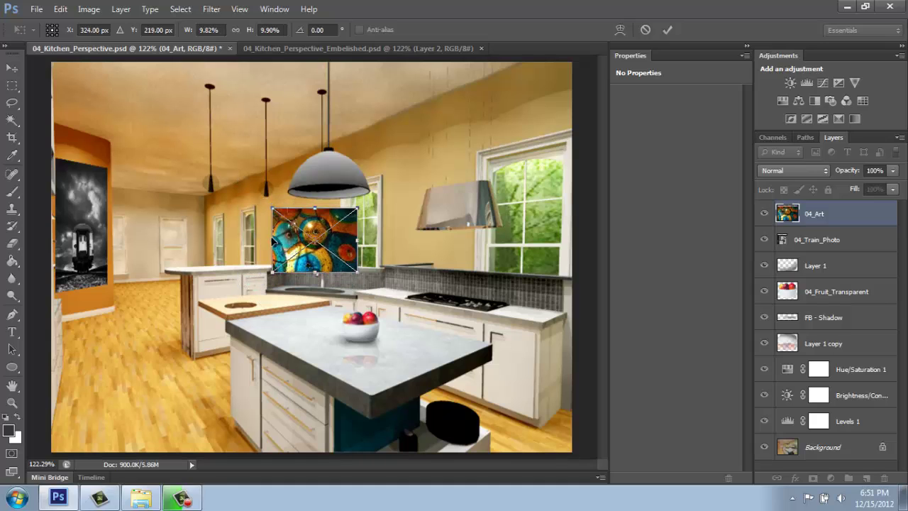
pyautogui.moveTo(290, 249); pyautogui.dragTo(271, 241)
pyautogui.press('Return')
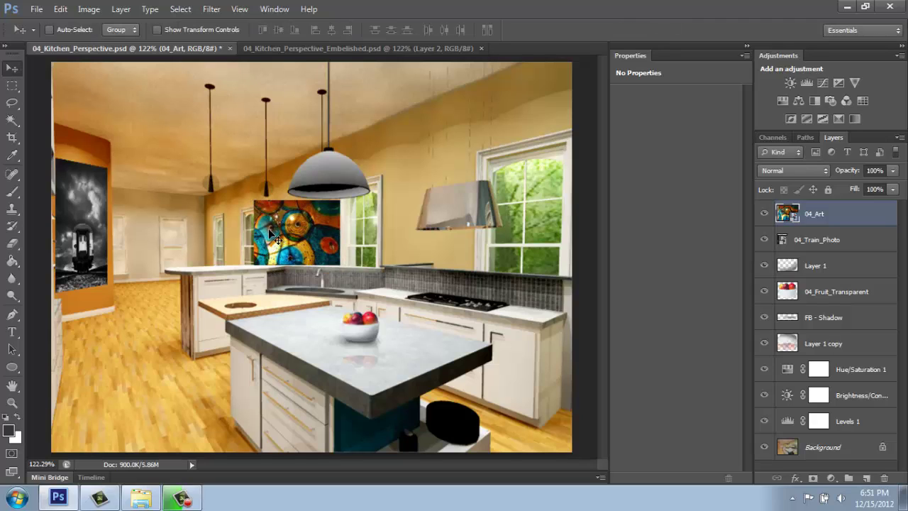
# - Skew the art panel into perspective by raising its right side and lowering its left corner
pyautogui.click(60, 9)
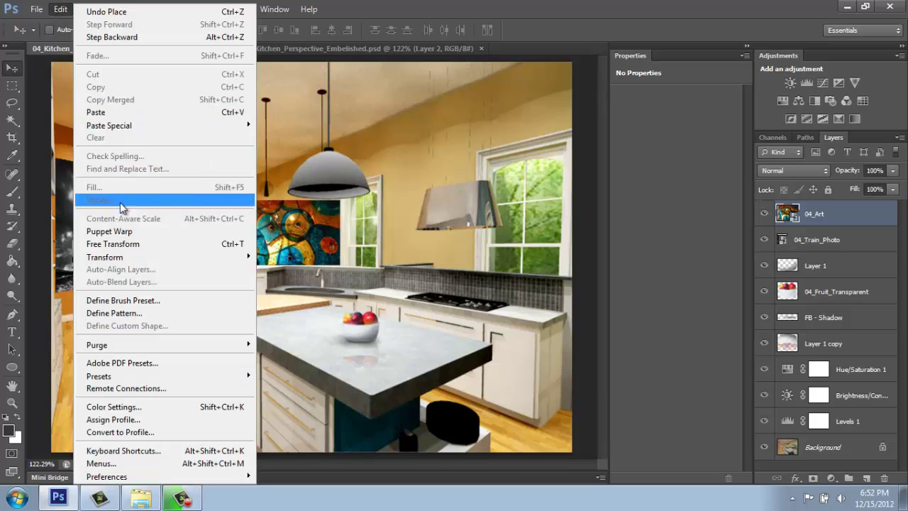
pyautogui.moveTo(147, 263)
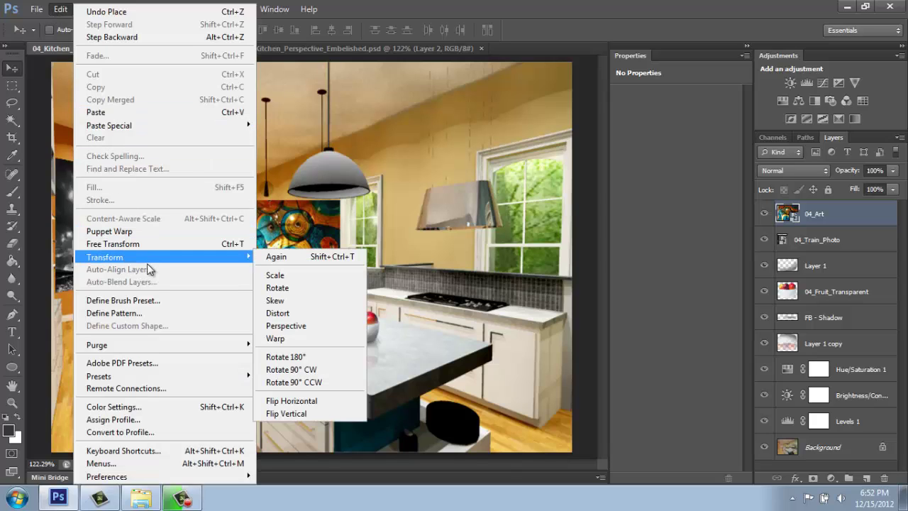
pyautogui.click(291, 327)
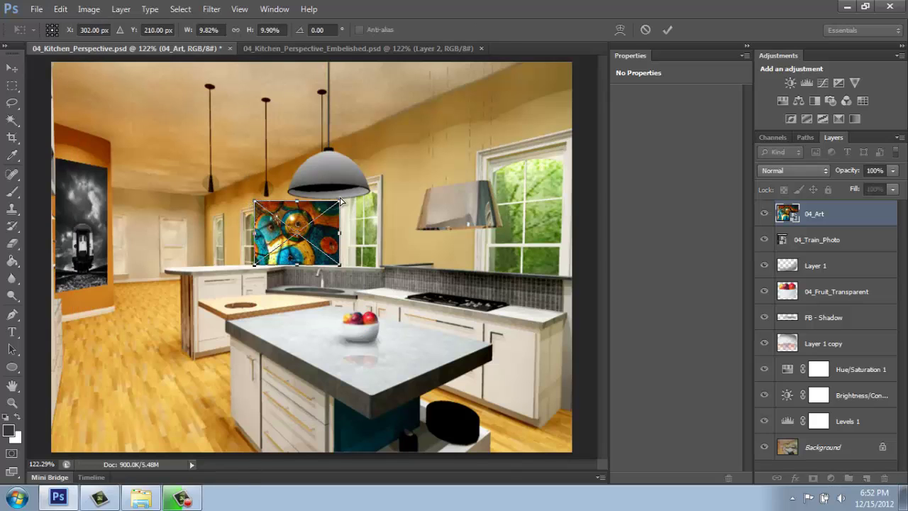
pyautogui.moveTo(342, 204); pyautogui.dragTo(341, 184)
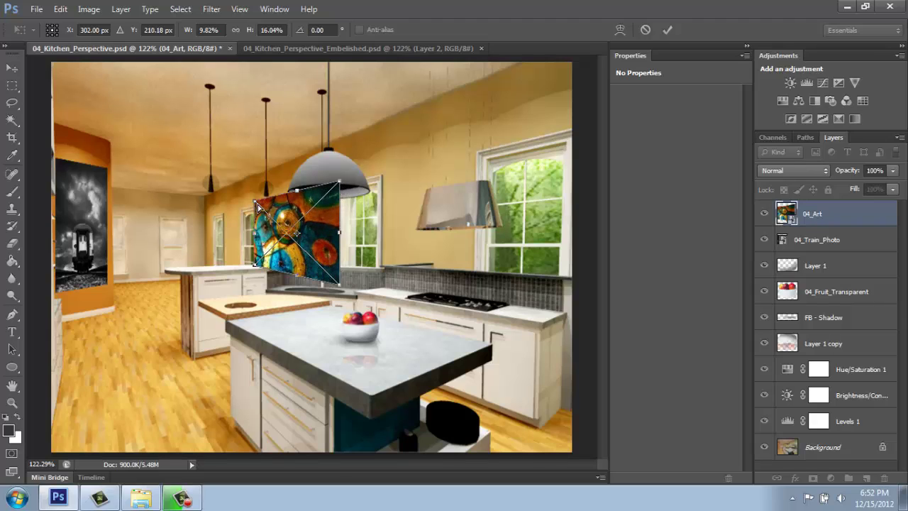
pyautogui.moveTo(258, 206); pyautogui.dragTo(257, 234)
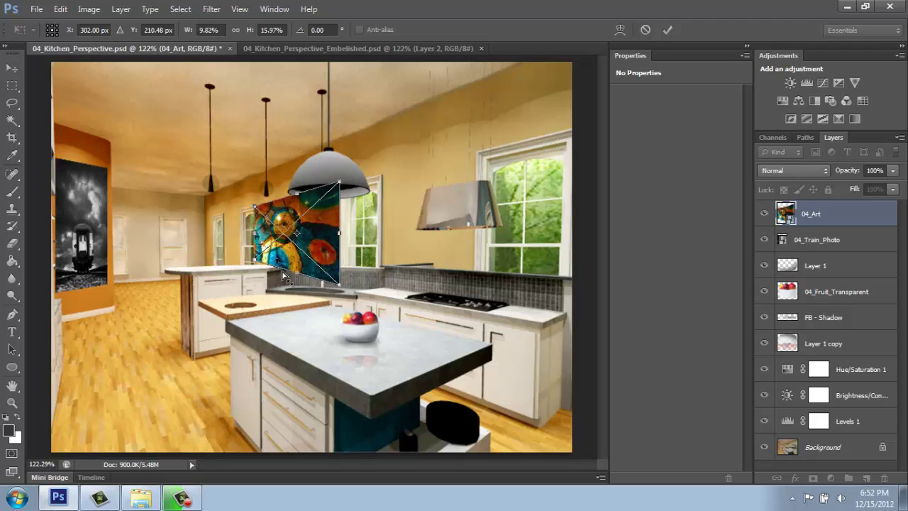
pyautogui.press('Return')
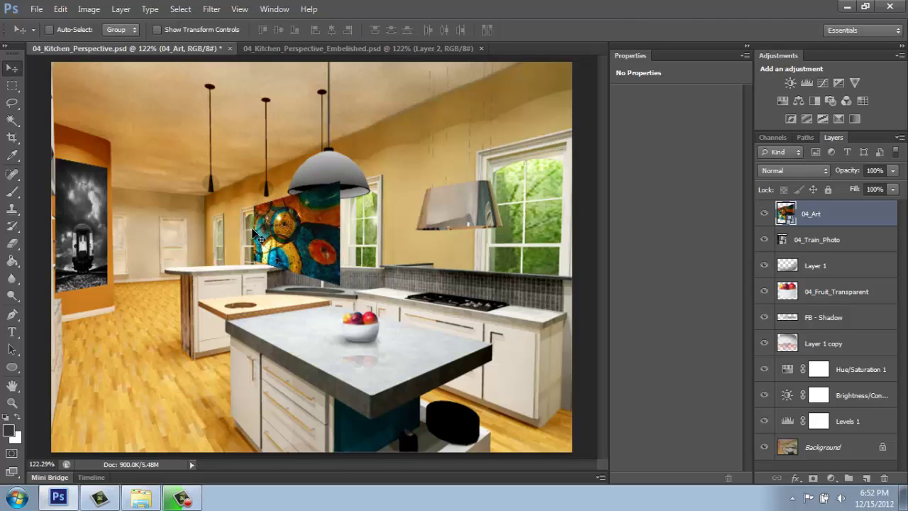
# - Narrow the art panel from both sides to about 8.4% width and commit
pyautogui.hotkey('ctrl', 't')
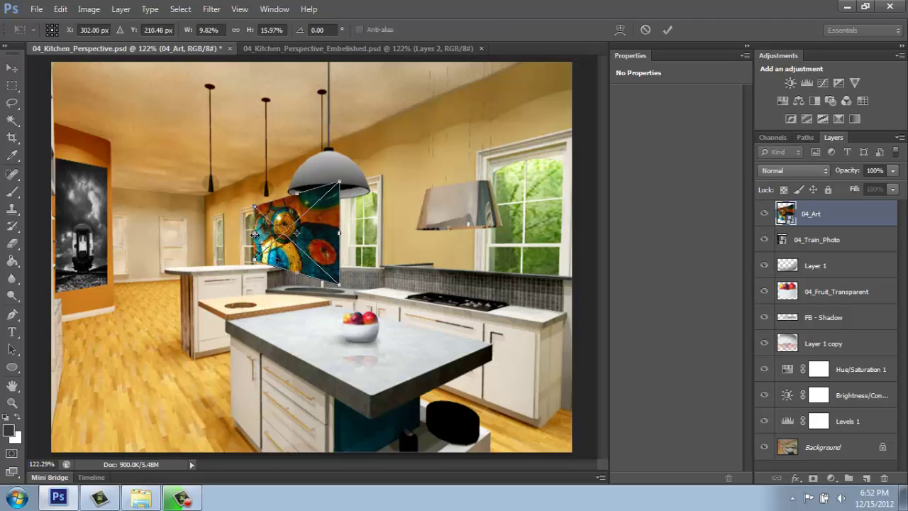
pyautogui.moveTo(255, 234); pyautogui.dragTo(262, 232)
pyautogui.moveTo(341, 233); pyautogui.dragTo(335, 233)
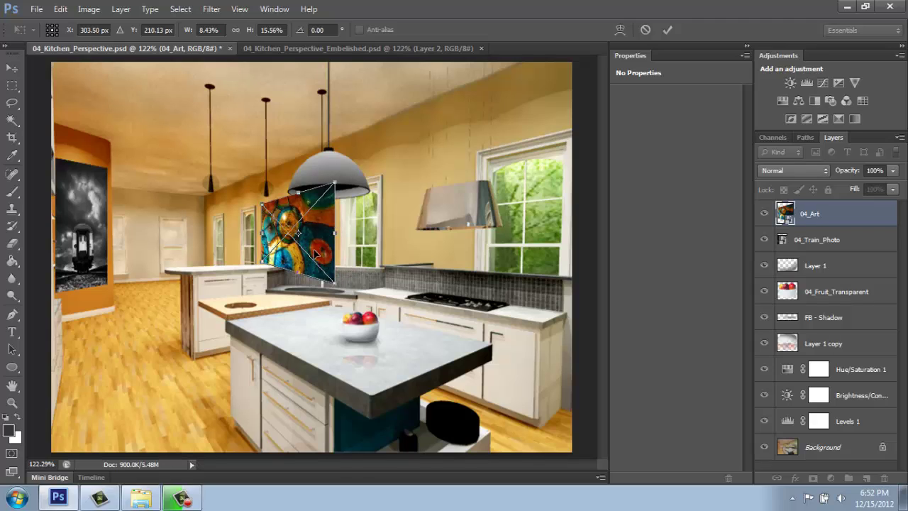
pyautogui.press('Return')
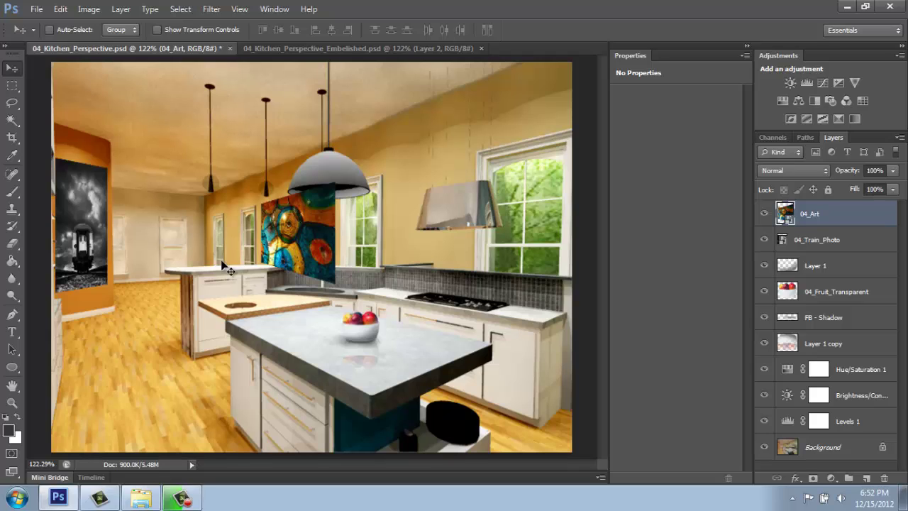
# - Zoom in on the art panel and toggle the 04_Art layer off and on to compare
pyautogui.click(12, 403)
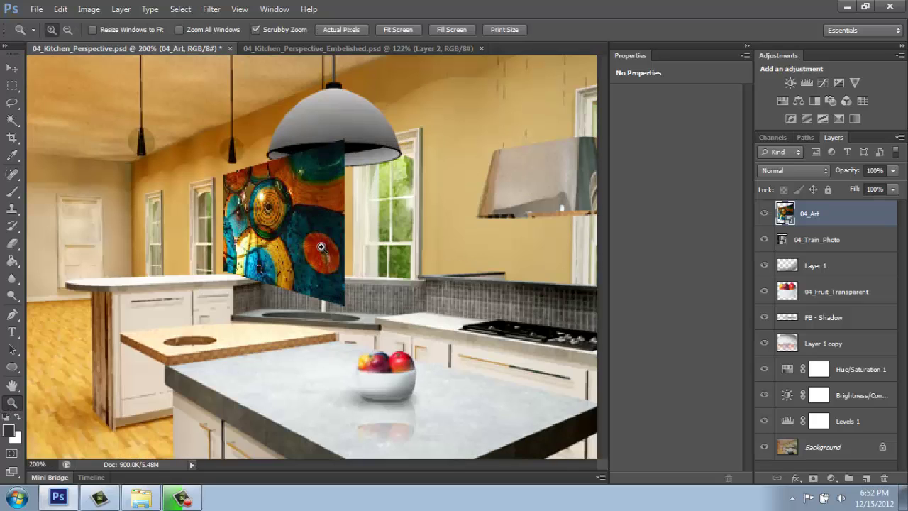
pyautogui.click(323, 252)
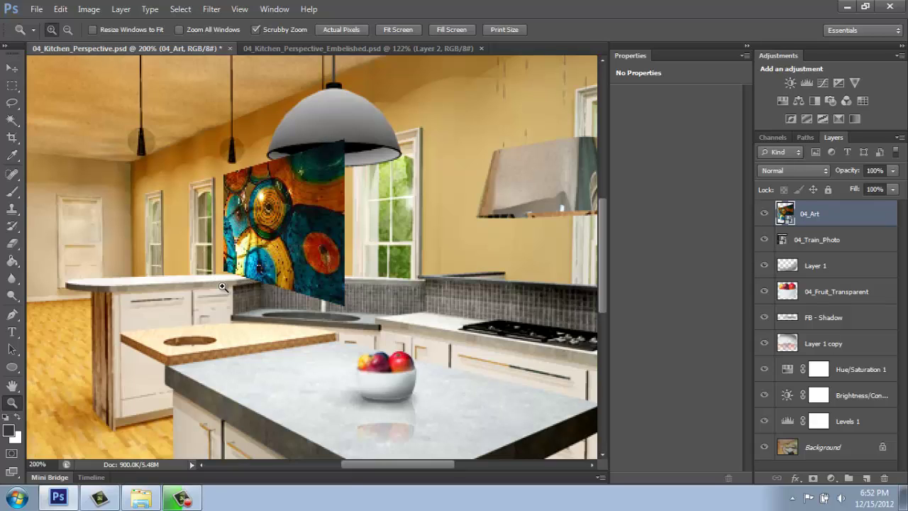
pyautogui.click(764, 214)
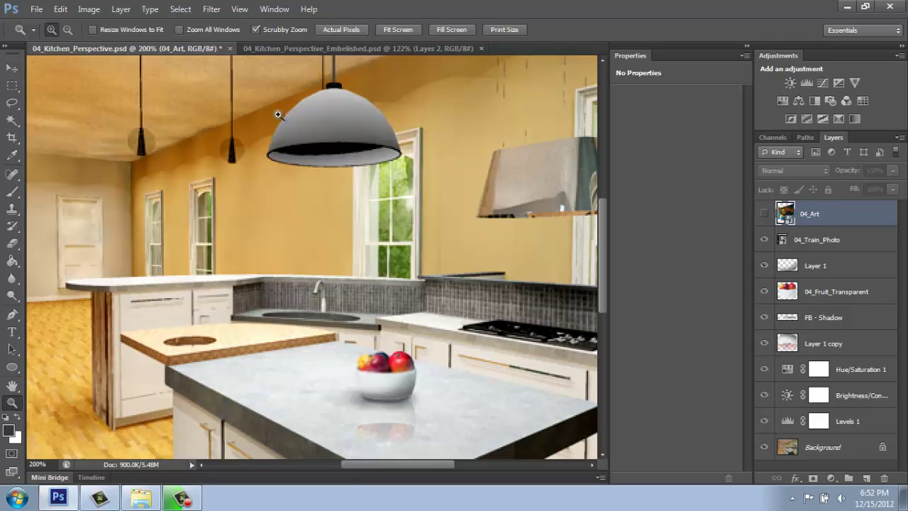
pyautogui.click(764, 214)
# - Rasterize the 04_Art and 04_Train_Photo layers, then select 04_Art for editing
pyautogui.rightClick(821, 215)
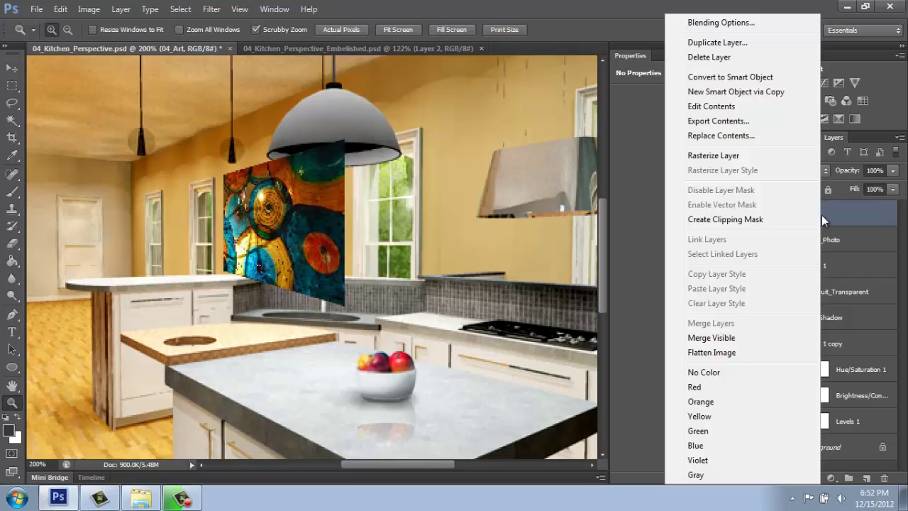
pyautogui.click(727, 153)
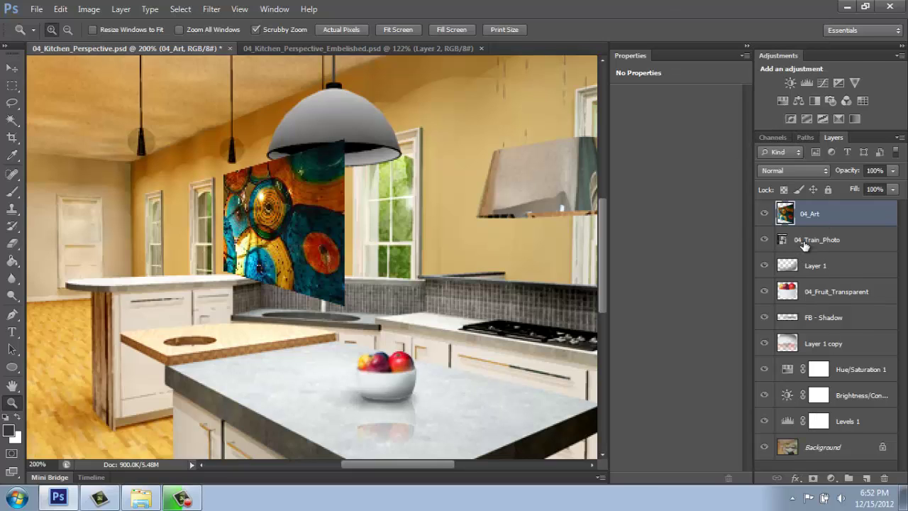
pyautogui.rightClick(803, 247)
pyautogui.click(773, 155)
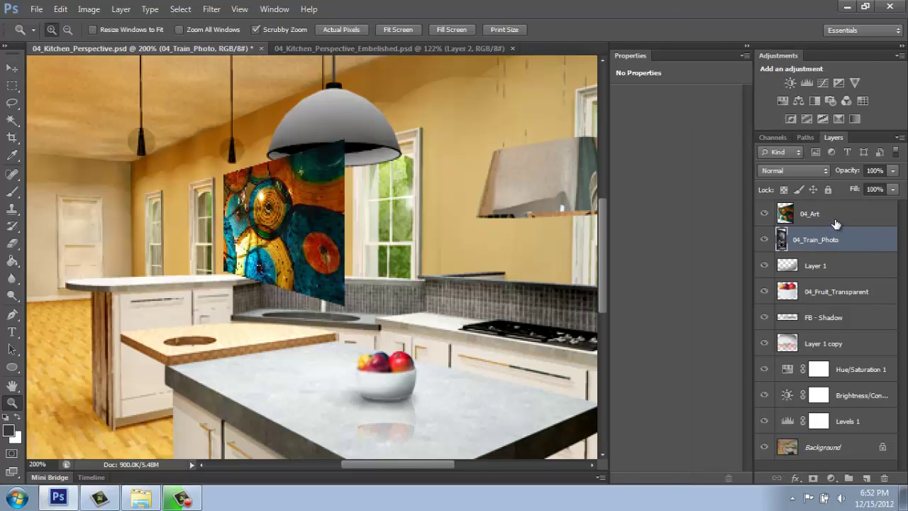
pyautogui.click(835, 216)
# - Set a hard 12 px Eraser at 100% opacity and erase the art over the lamp's lower rim
pyautogui.click(14, 243)
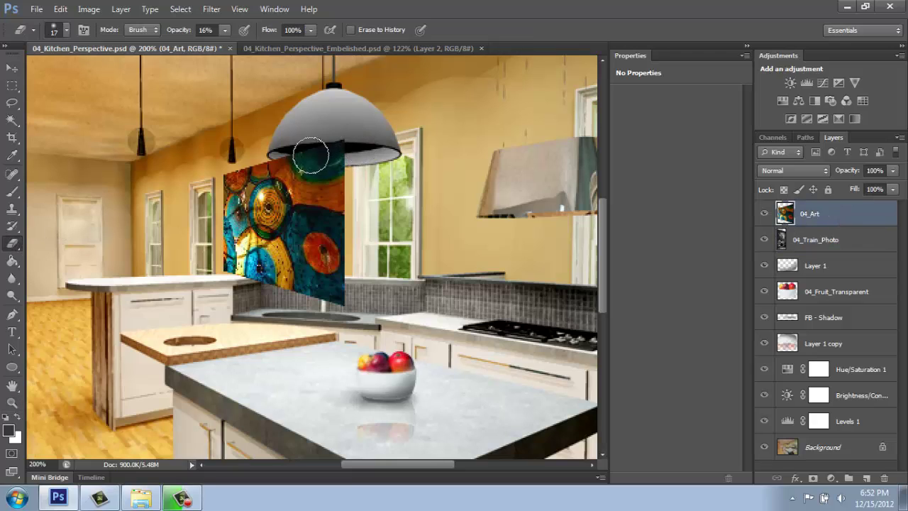
pyautogui.rightClick(348, 152)
pyautogui.moveTo(367, 214); pyautogui.dragTo(488, 217)
pyautogui.click(372, 184)
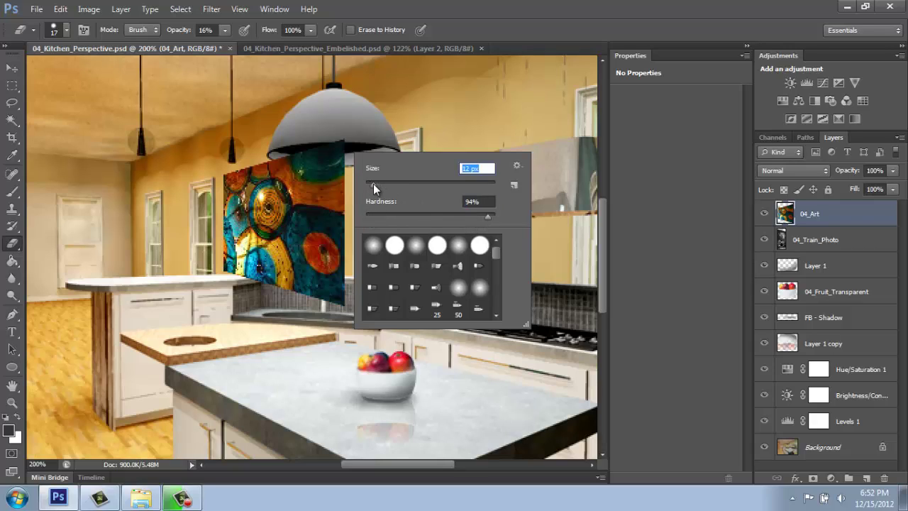
pyautogui.click(326, 130)
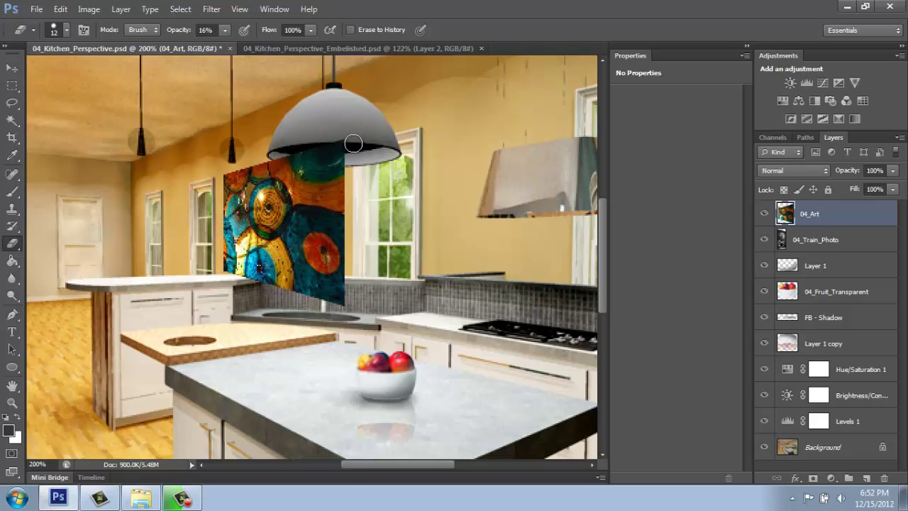
pyautogui.click(226, 30)
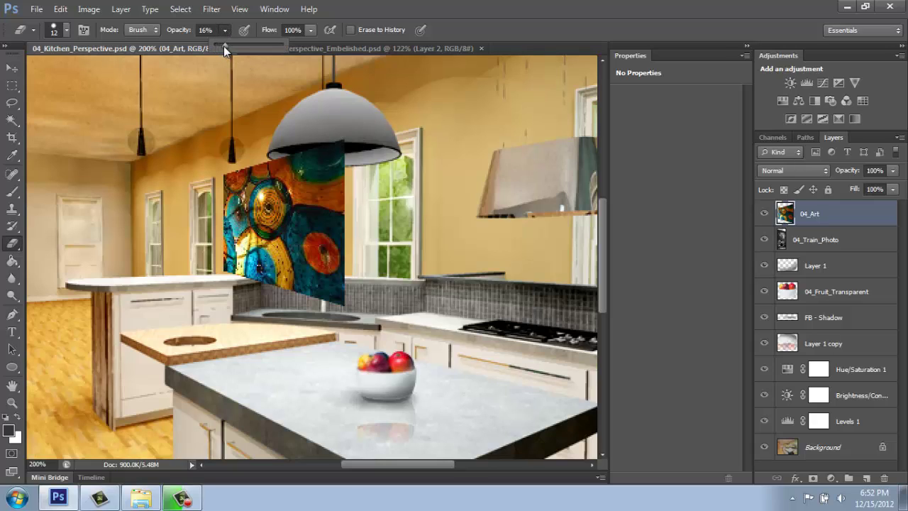
pyautogui.moveTo(223, 46); pyautogui.dragTo(305, 56)
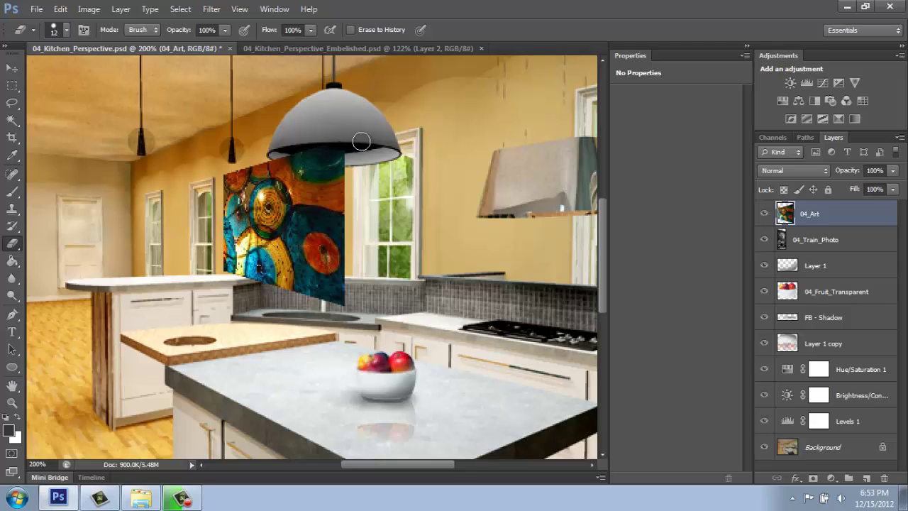
pyautogui.moveTo(361, 142); pyautogui.dragTo(295, 144)
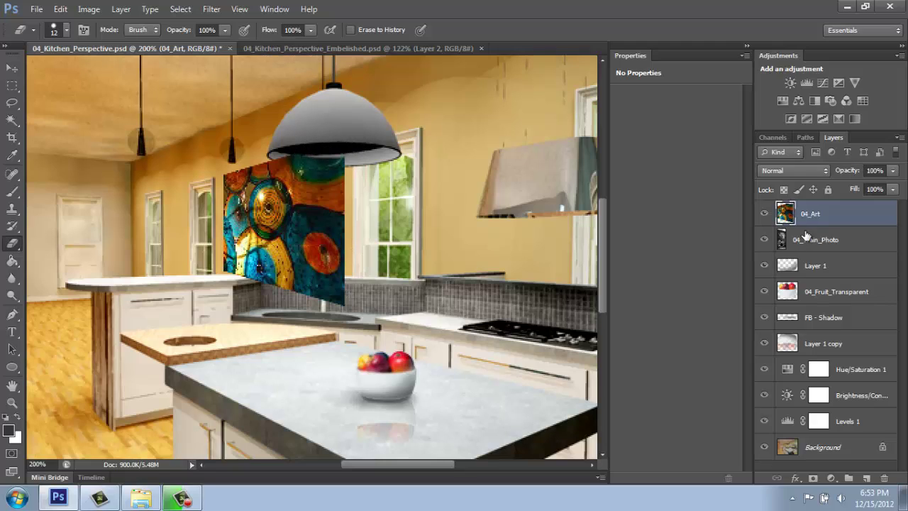
# - Lower the 04_Art opacity to 43% and zoom in on the art near the lamp
pyautogui.click(893, 171)
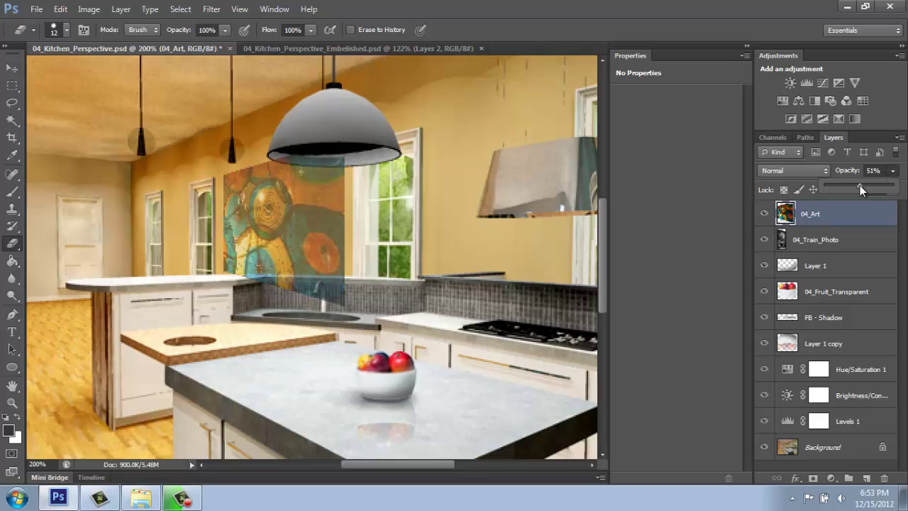
pyautogui.moveTo(855, 186); pyautogui.dragTo(853, 185)
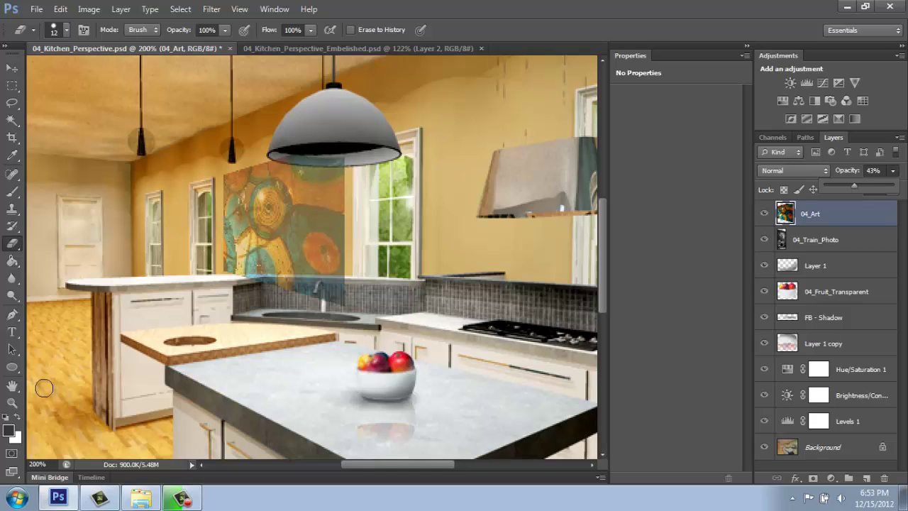
pyautogui.click(12, 403)
pyautogui.click(302, 196)
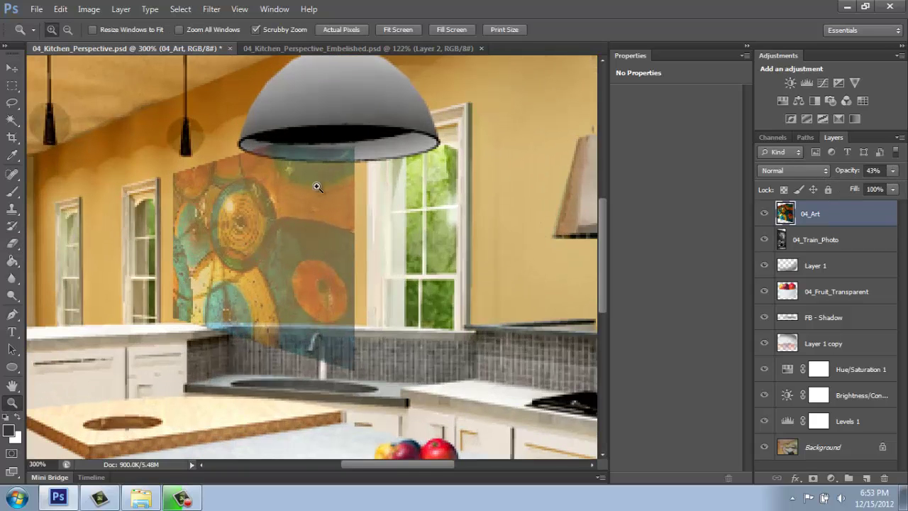
# - Erase the art overlapping the lamp rim, the counter edge and the backsplash
pyautogui.click(11, 242)
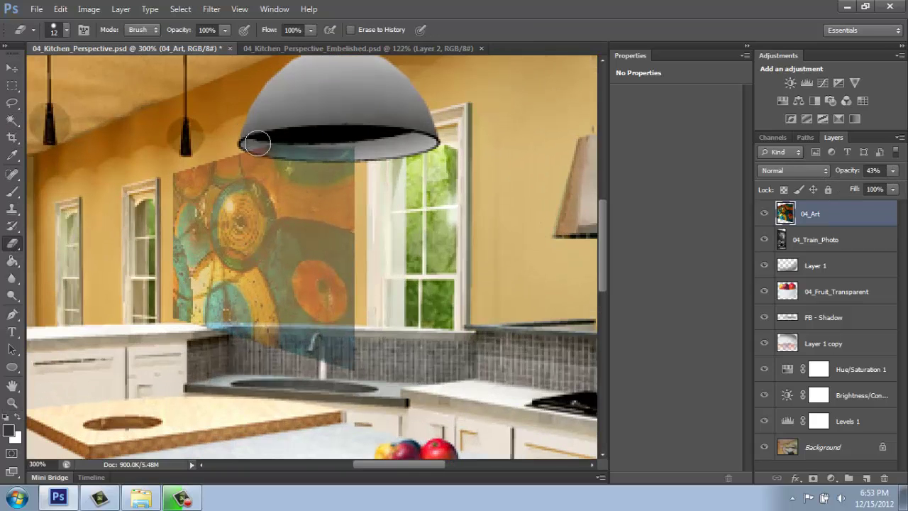
pyautogui.moveTo(257, 142)
pyautogui.mouseDown()
pyautogui.moveTo(353, 146)
pyautogui.moveTo(292, 144)
pyautogui.moveTo(355, 146)
pyautogui.mouseUp()
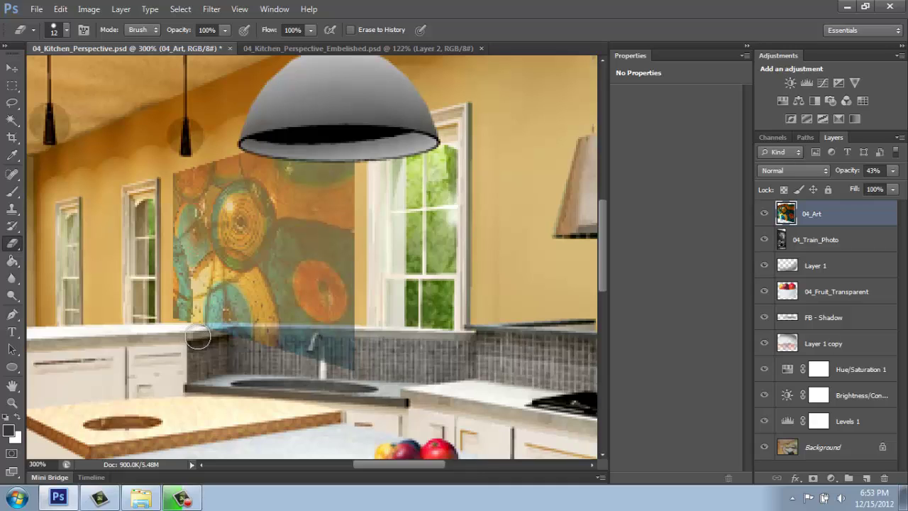
pyautogui.moveTo(210, 338); pyautogui.dragTo(237, 336)
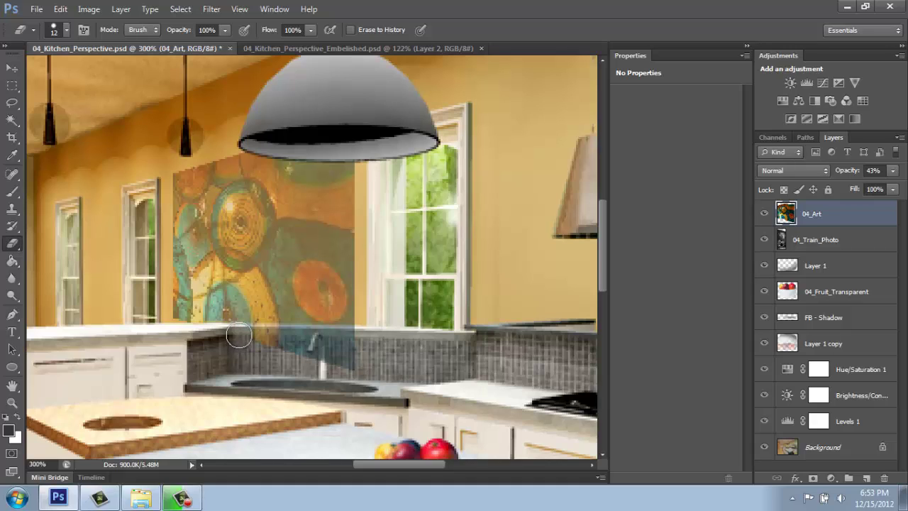
pyautogui.keyDown('shift'); pyautogui.click(356, 341); pyautogui.keyUp('shift')
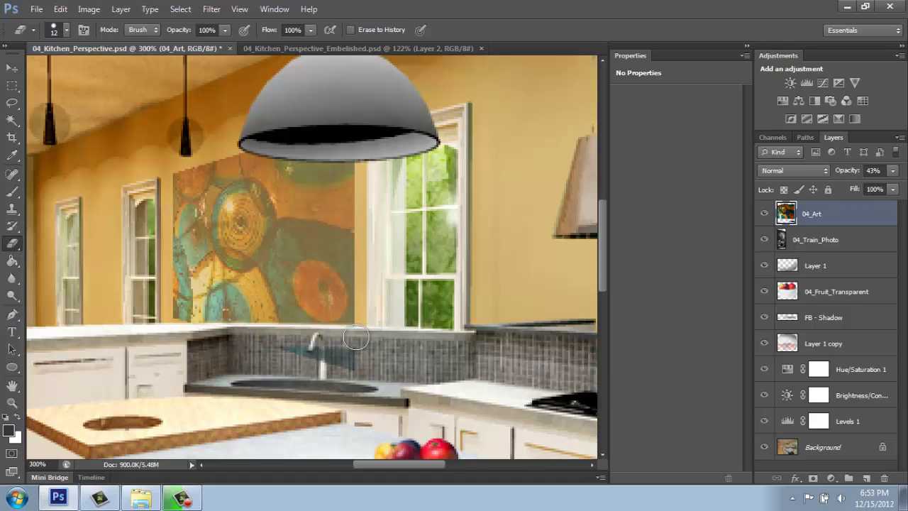
pyautogui.moveTo(356, 342)
pyautogui.mouseDown()
pyautogui.moveTo(266, 347)
pyautogui.moveTo(409, 378)
pyautogui.moveTo(306, 363)
pyautogui.mouseUp()
# - Fit the kitchen image on screen and restore 04_Art to 100% opacity
pyautogui.hotkey('ctrl', '0')
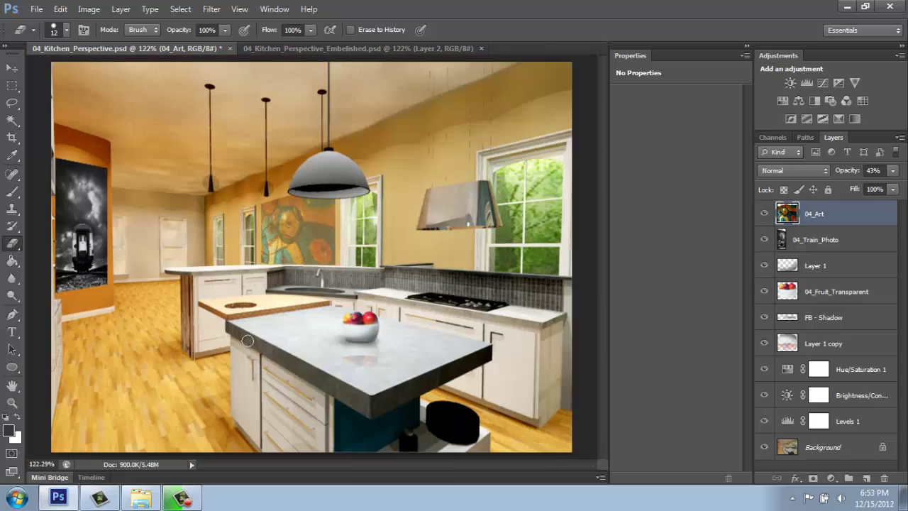
pyautogui.click(893, 171)
pyautogui.moveTo(864, 187); pyautogui.dragTo(902, 187)
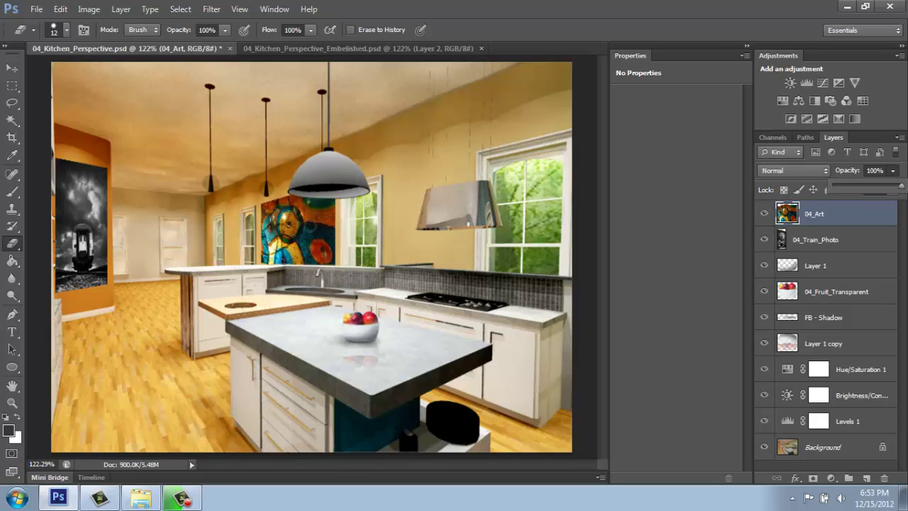
pyautogui.click(326, 50)
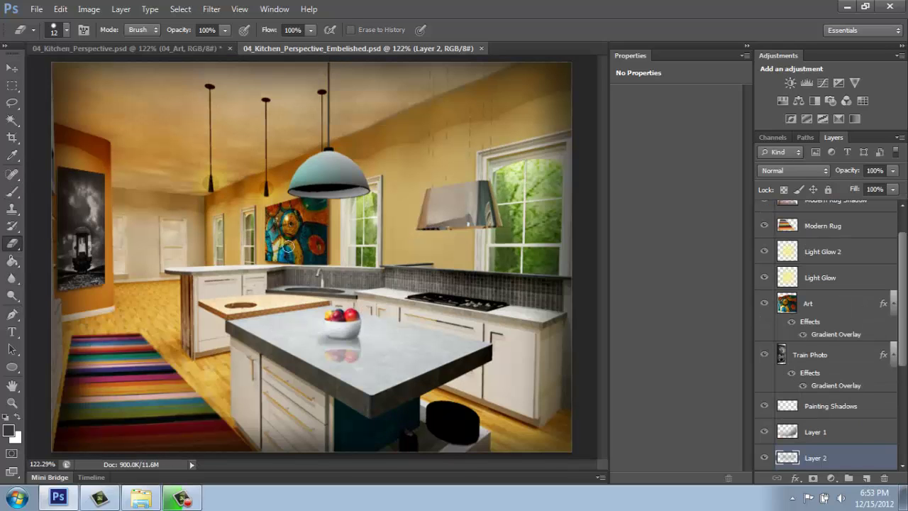
pyautogui.click(76, 49)
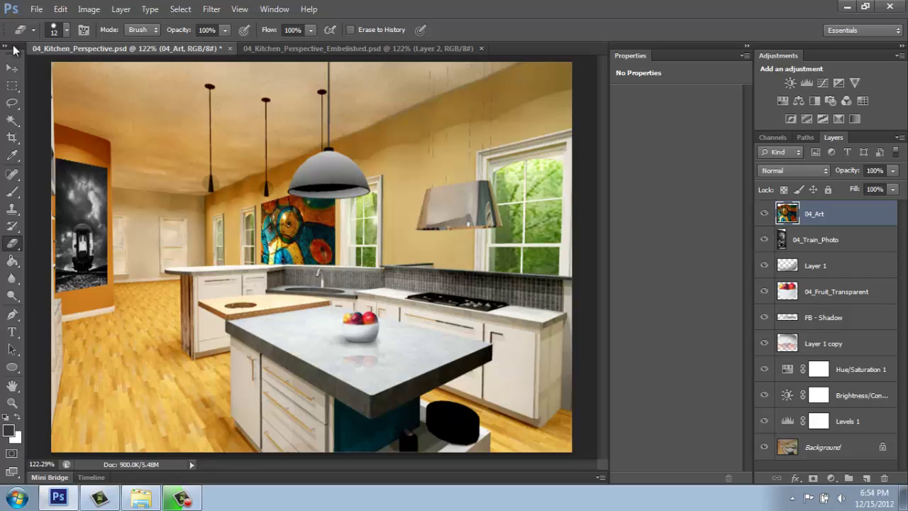
# - Place the 04_Modern_Rug image into the kitchen document
pyautogui.click(37, 10)
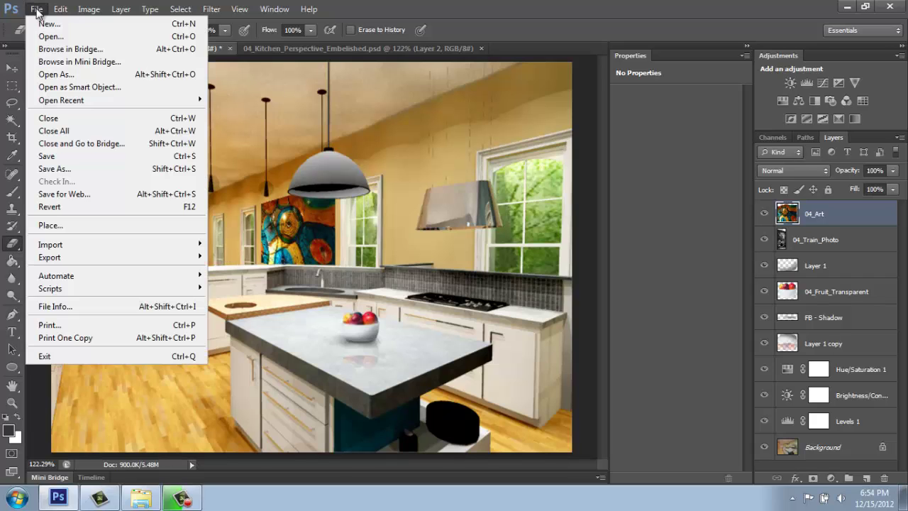
pyautogui.click(73, 226)
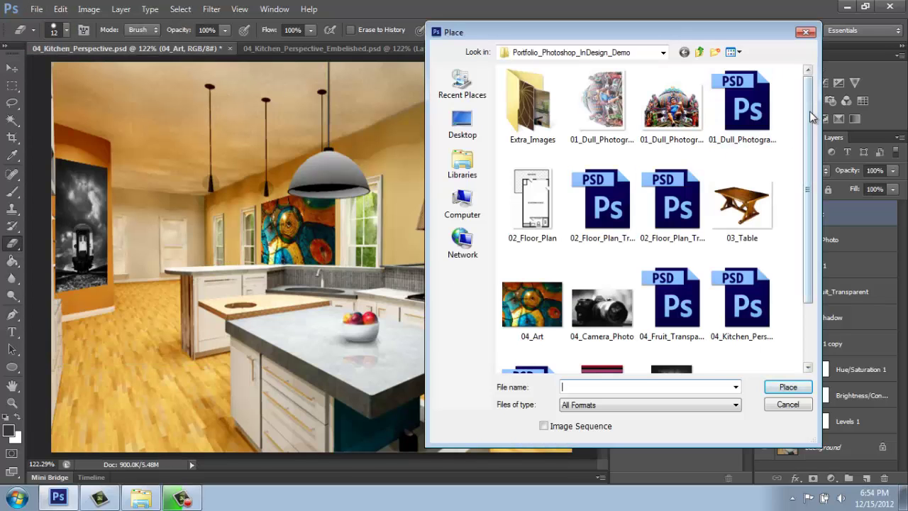
pyautogui.moveTo(810, 117); pyautogui.dragTo(805, 236)
pyautogui.click(602, 319)
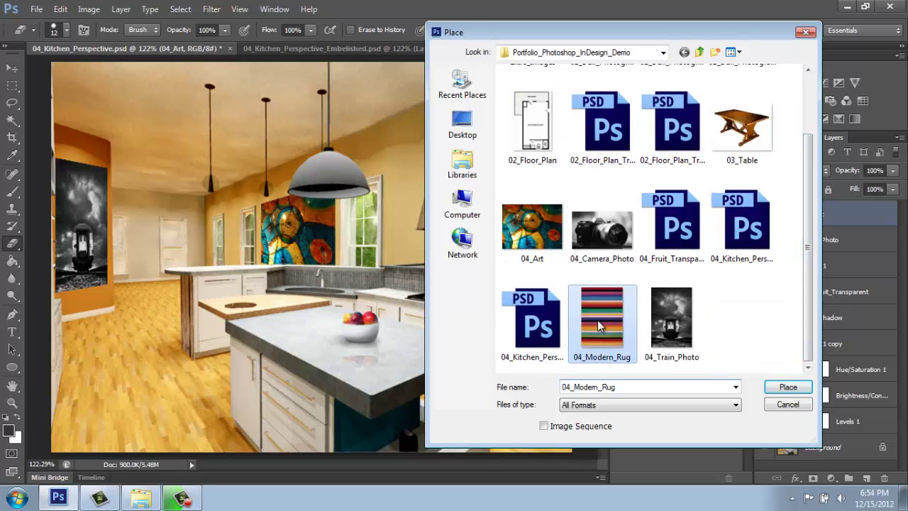
pyautogui.click(788, 389)
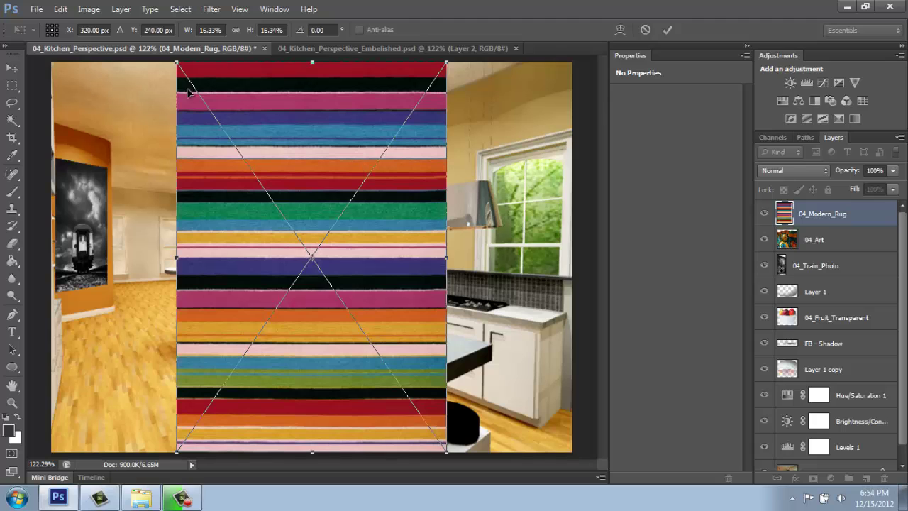
# - Shrink the rug proportionally to about 8.8% and move it onto the left floor
pyautogui.moveTo(181, 68); pyautogui.dragTo(317, 240)
pyautogui.press('Return')
pyautogui.press('e')
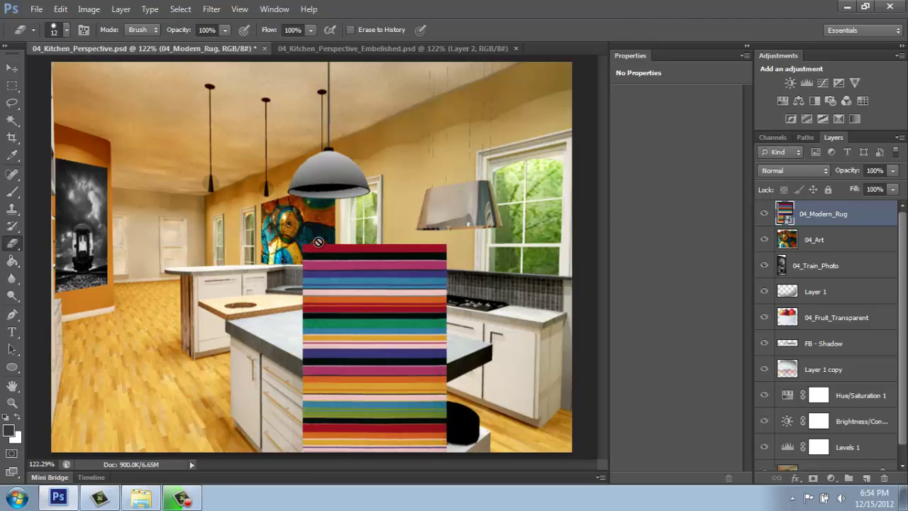
pyautogui.click(12, 67)
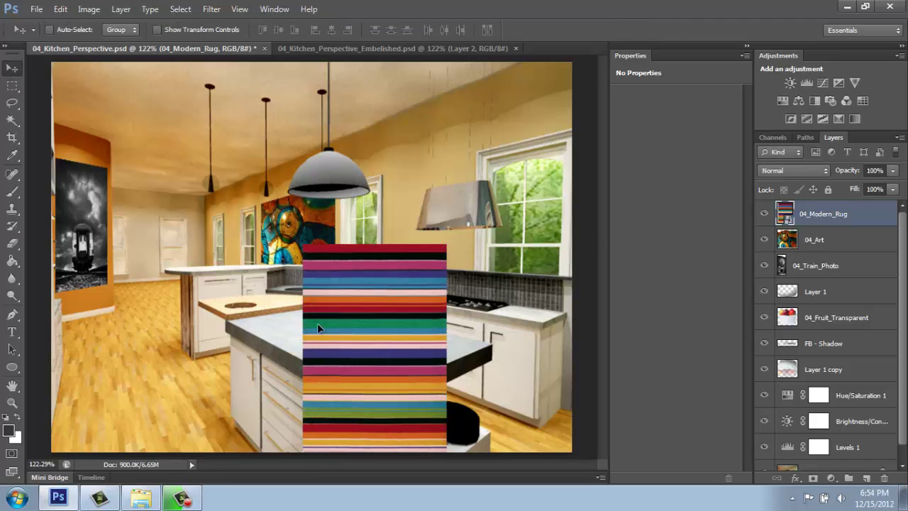
pyautogui.moveTo(346, 329)
pyautogui.mouseDown()
pyautogui.moveTo(221, 328)
pyautogui.moveTo(200, 310)
pyautogui.moveTo(215, 300)
pyautogui.moveTo(191, 286)
pyautogui.moveTo(160, 289)
pyautogui.mouseUp()
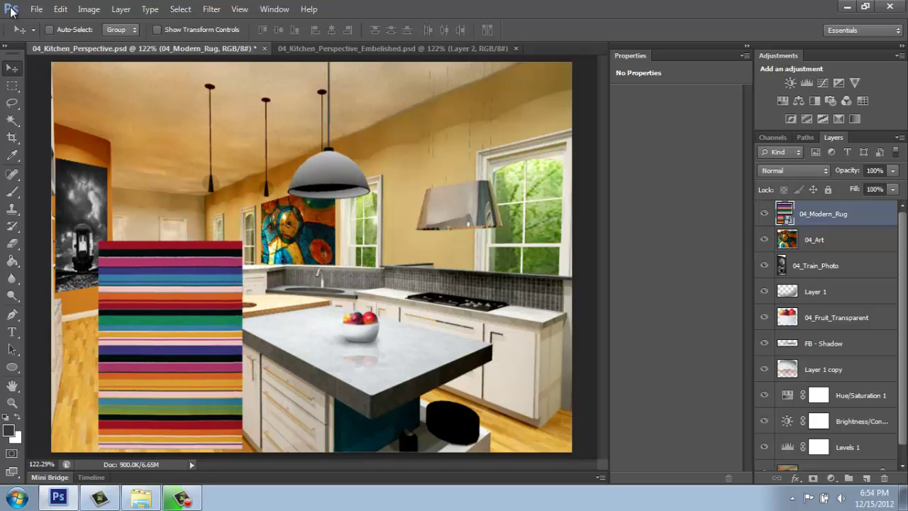
# - Skew the rug into a trapezoid with a narrow far end and position it on the lower-left floor
pyautogui.click(60, 8)
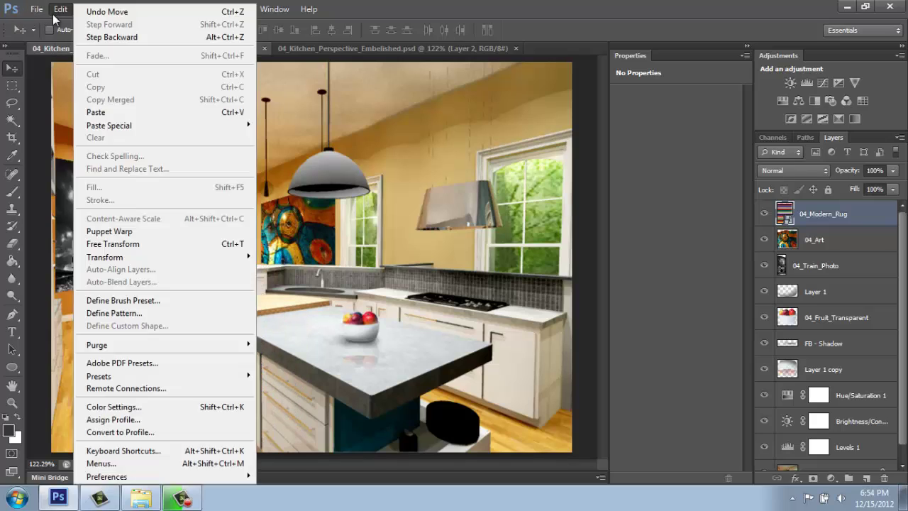
pyautogui.moveTo(98, 257)
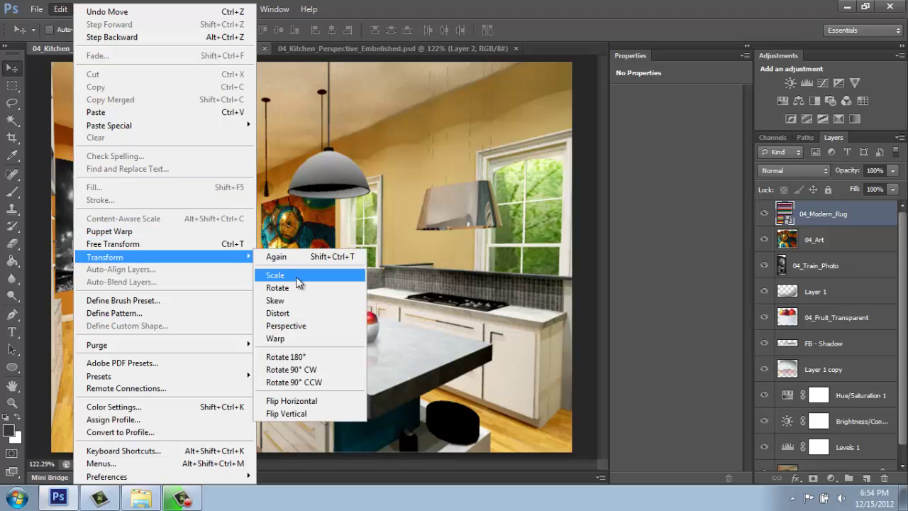
pyautogui.click(306, 323)
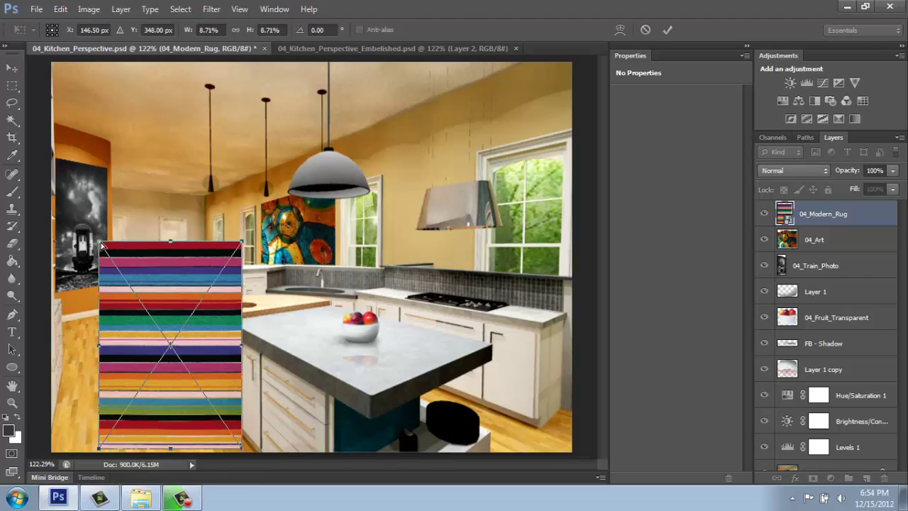
pyautogui.moveTo(102, 246); pyautogui.dragTo(147, 246)
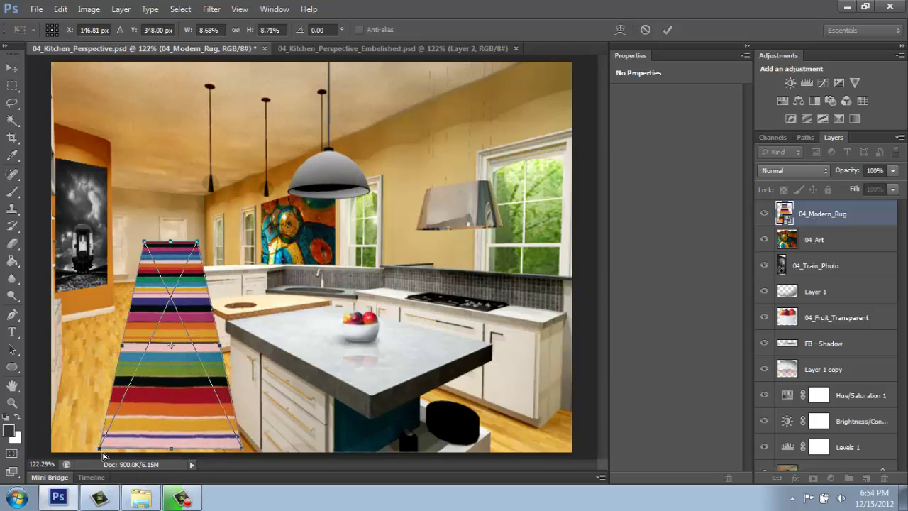
pyautogui.moveTo(100, 451); pyautogui.dragTo(66, 449)
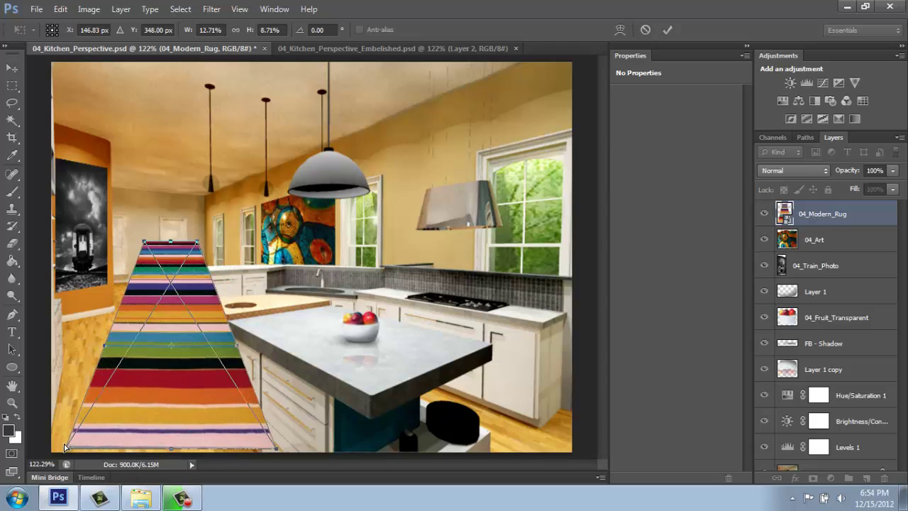
pyautogui.moveTo(156, 268); pyautogui.dragTo(108, 358)
pyautogui.hotkey('ctrl', '-')
pyautogui.hotkey('ctrl', '-')
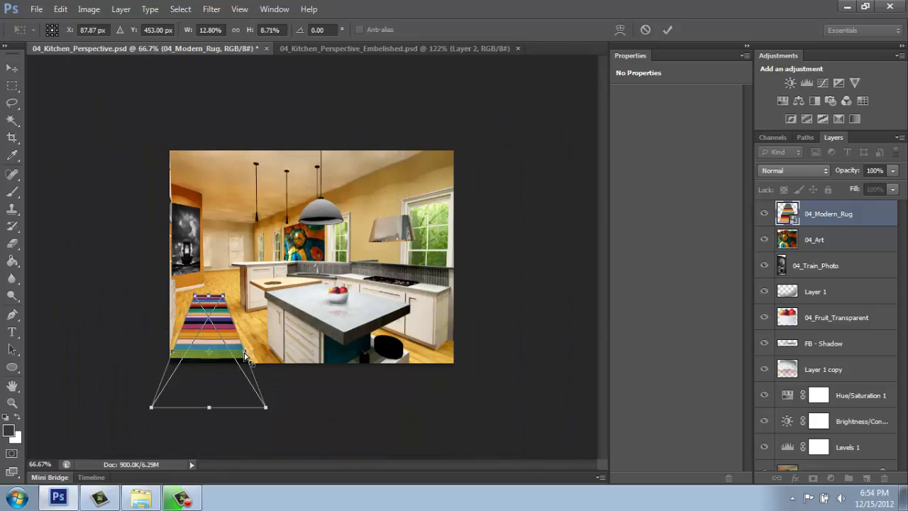
pyautogui.moveTo(246, 354); pyautogui.dragTo(241, 349)
pyautogui.hotkey('ctrl', 'z')
pyautogui.moveTo(266, 410); pyautogui.dragTo(279, 411)
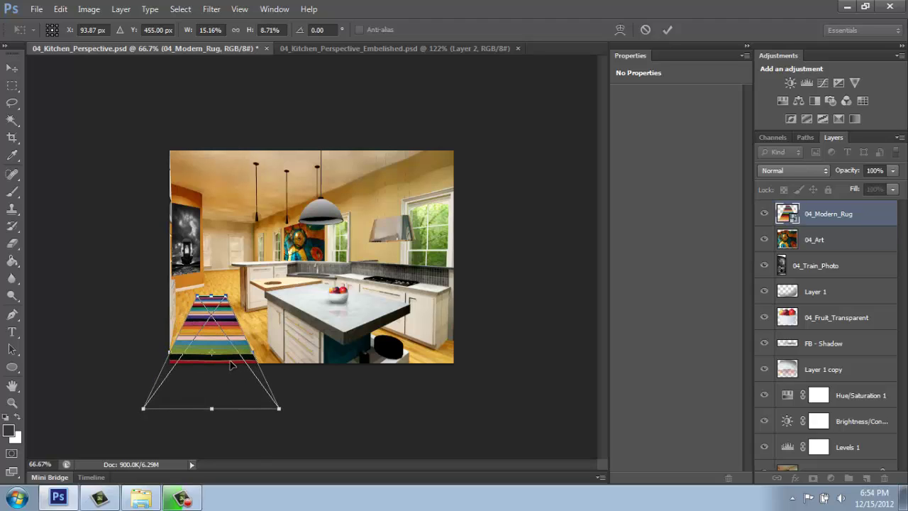
pyautogui.moveTo(175, 357); pyautogui.dragTo(171, 355)
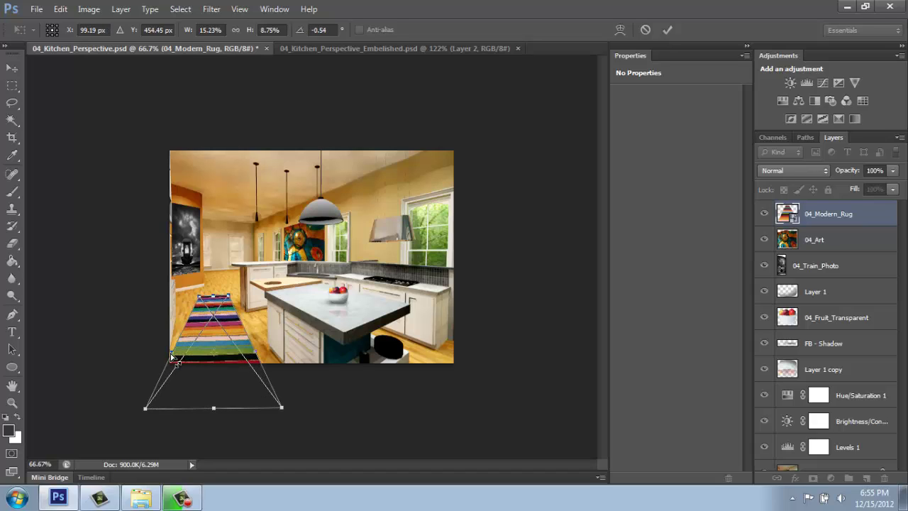
pyautogui.press('Return')
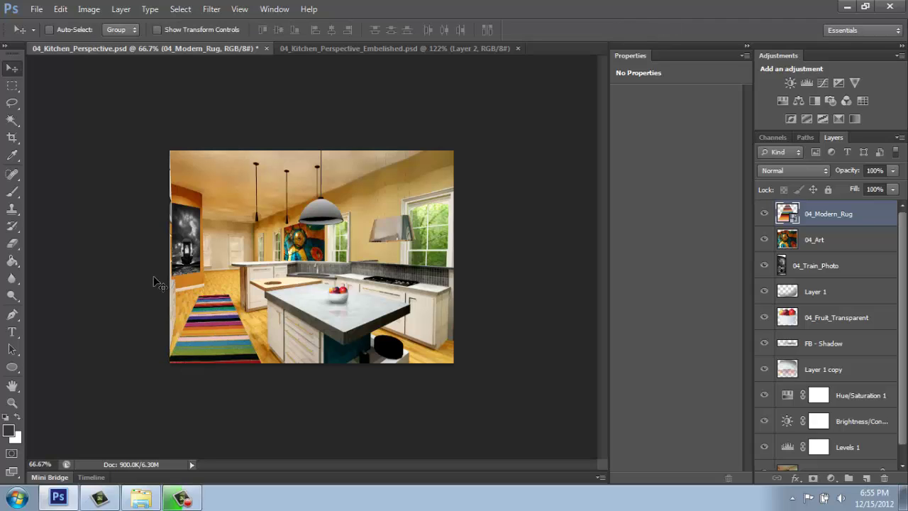
# - Shorten the rug at both ends and widen its sides to fit the floor
pyautogui.hotkey('ctrl', 't')
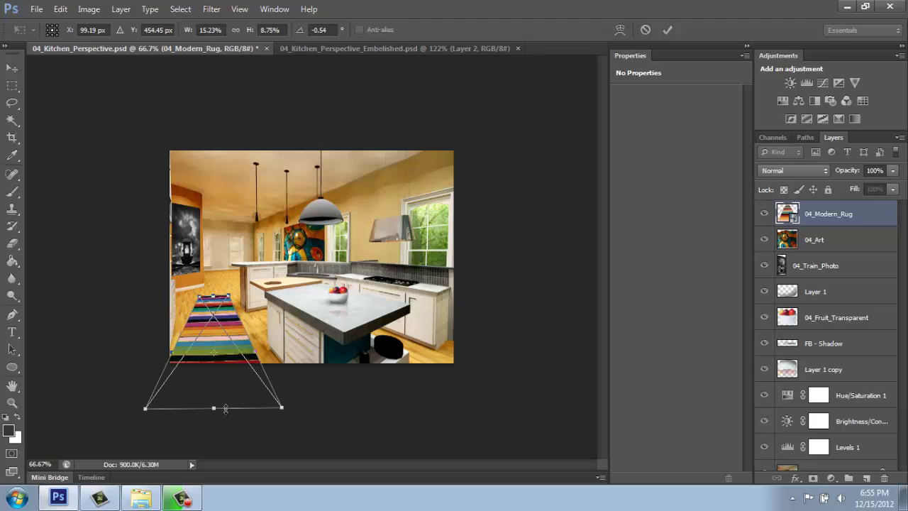
pyautogui.moveTo(211, 407); pyautogui.dragTo(212, 391)
pyautogui.moveTo(253, 343); pyautogui.dragTo(264, 343)
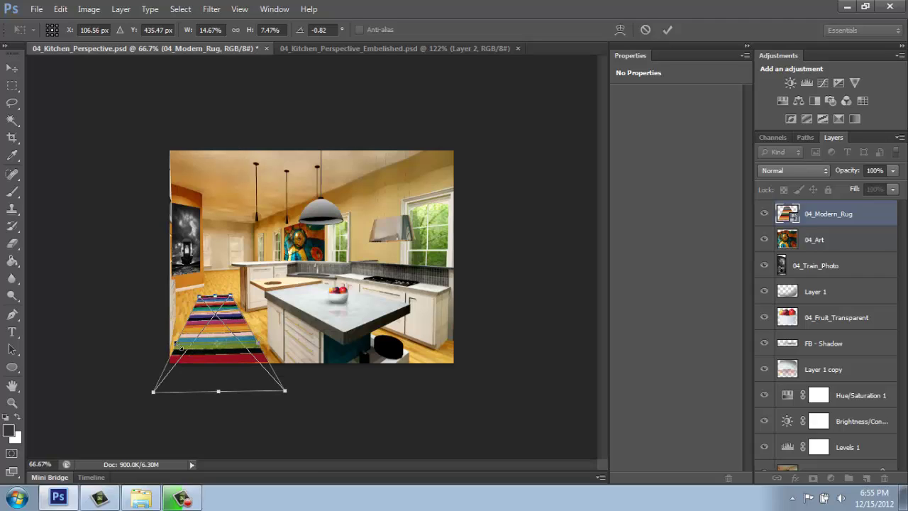
pyautogui.moveTo(182, 348); pyautogui.dragTo(173, 343)
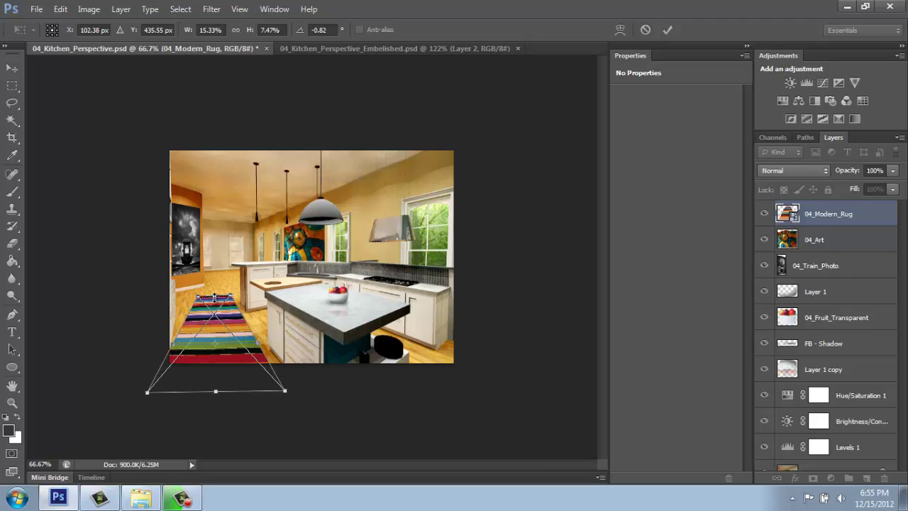
pyautogui.moveTo(215, 297); pyautogui.dragTo(215, 303)
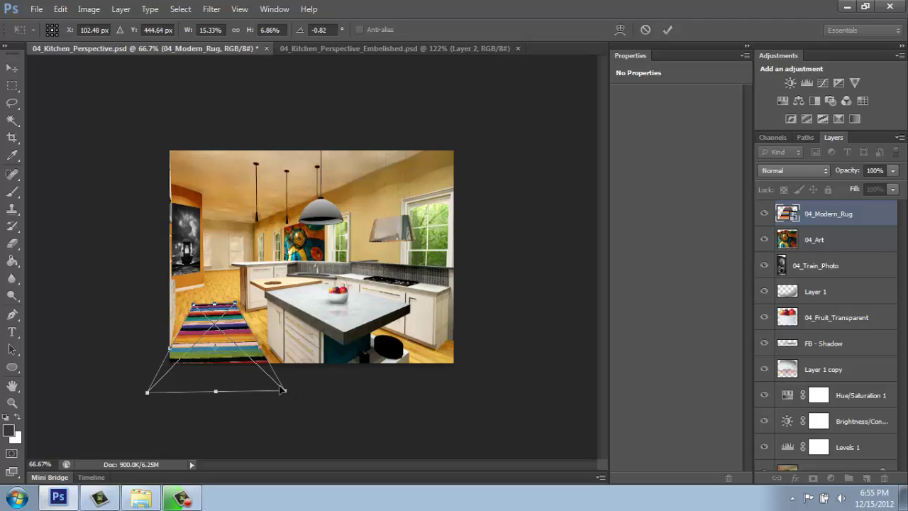
pyautogui.press('Return')
# - Apply the pending rug transform and zoom the kitchen view in to 100%
pyautogui.click(59, 11)
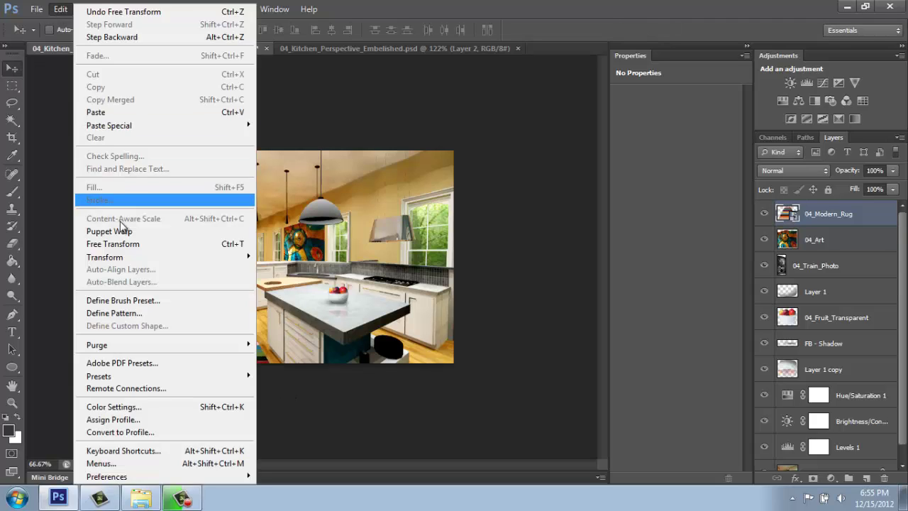
pyautogui.moveTo(128, 254)
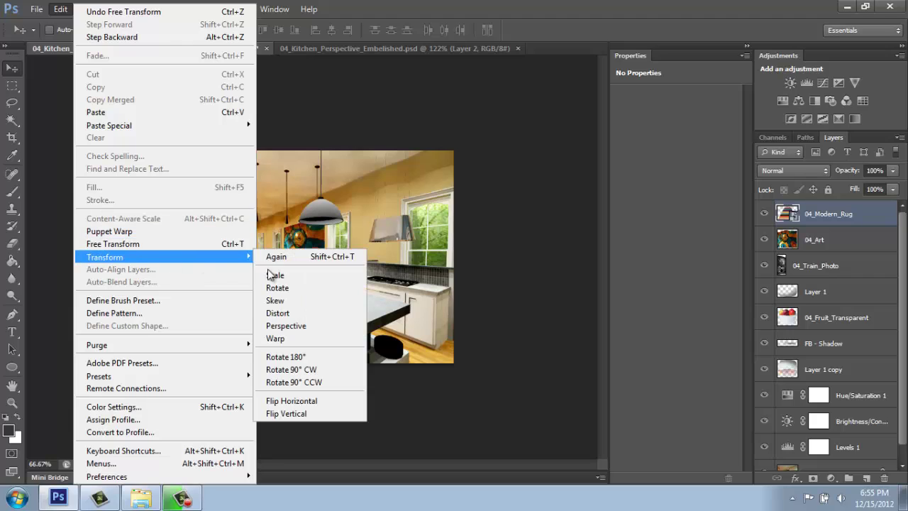
pyautogui.click(316, 333)
pyautogui.click(12, 403)
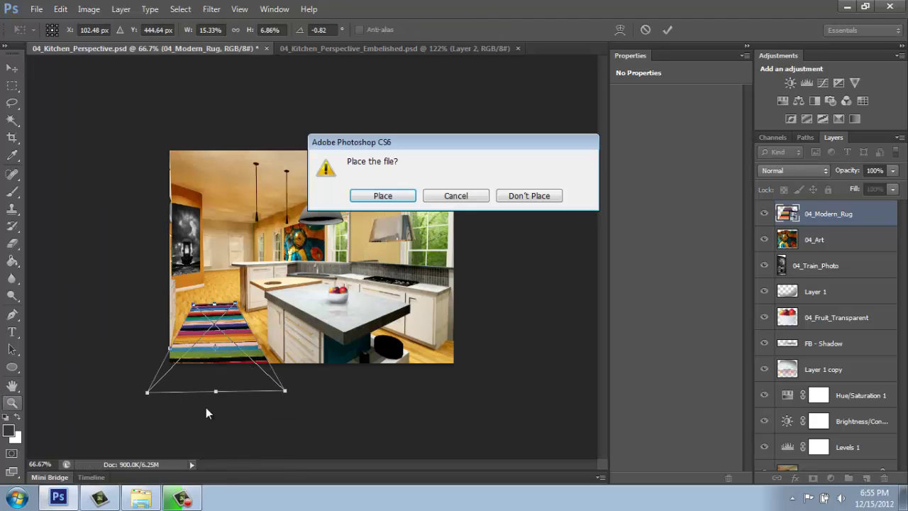
pyautogui.click(403, 198)
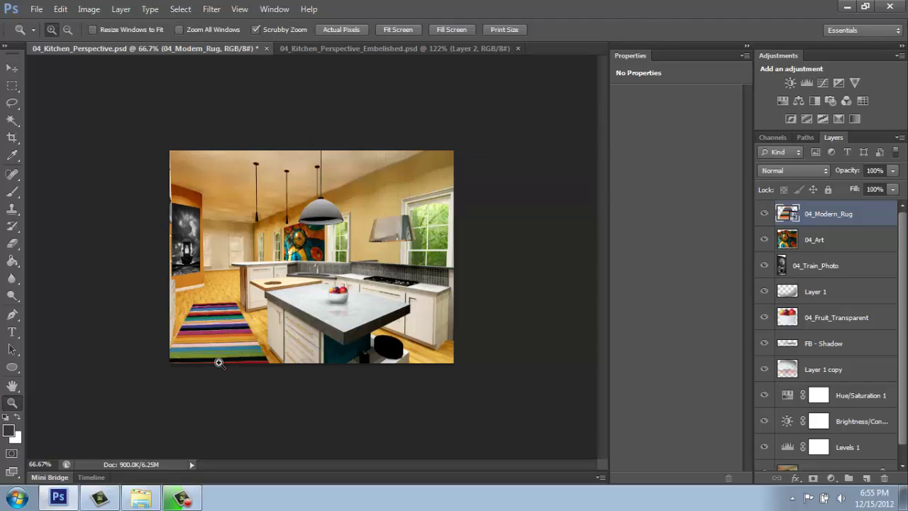
pyautogui.click(216, 361)
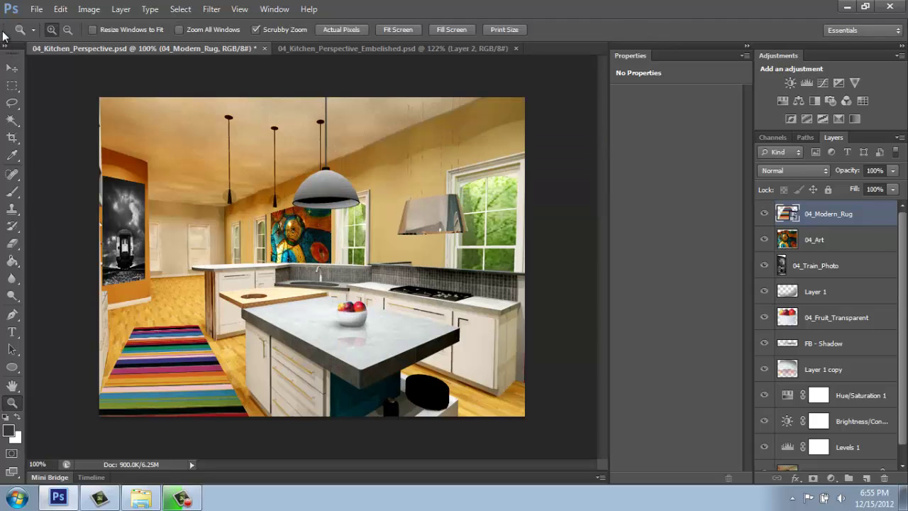
# - Skew the rug's far end left along the floorboards and nudge its edges into place
pyautogui.click(61, 9)
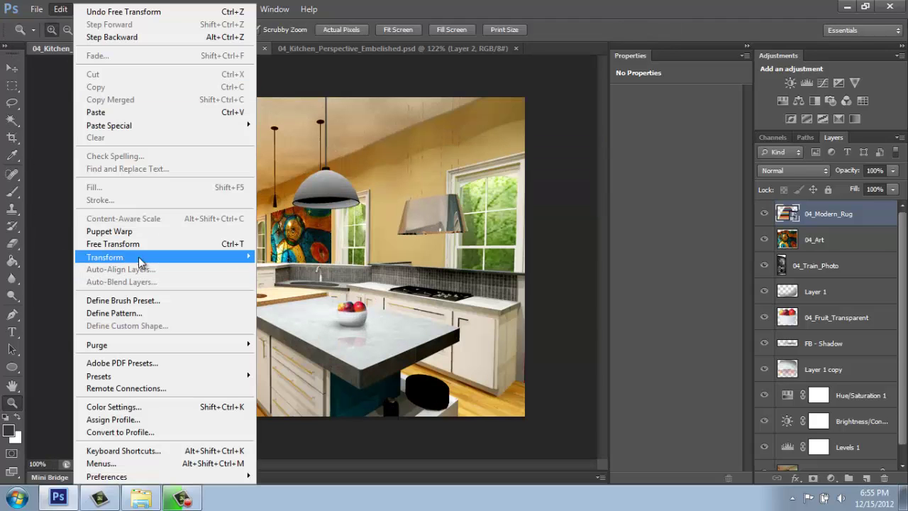
pyautogui.moveTo(183, 259)
pyautogui.click(300, 323)
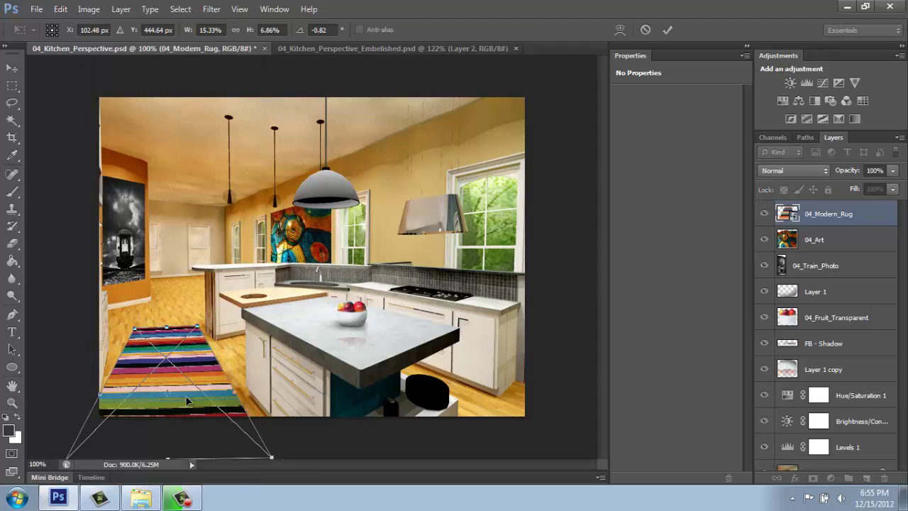
pyautogui.moveTo(169, 329); pyautogui.dragTo(154, 331)
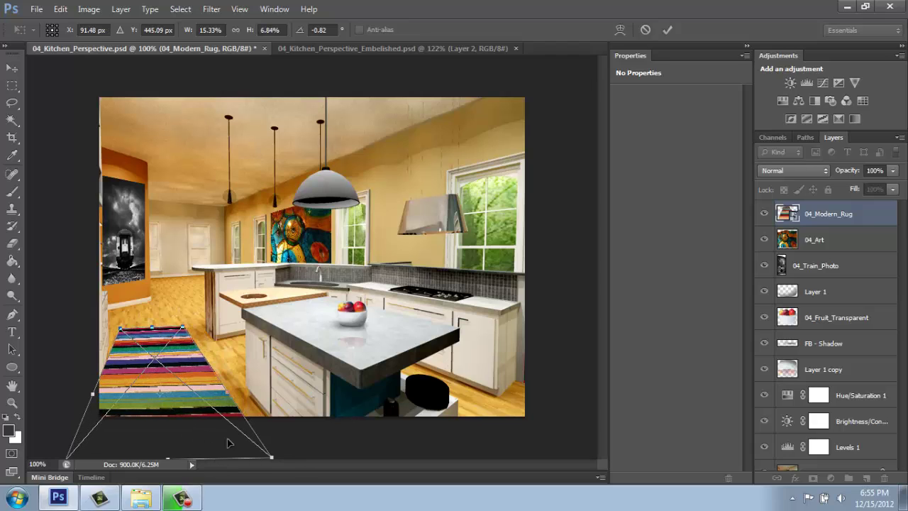
pyautogui.moveTo(227, 443); pyautogui.dragTo(238, 435)
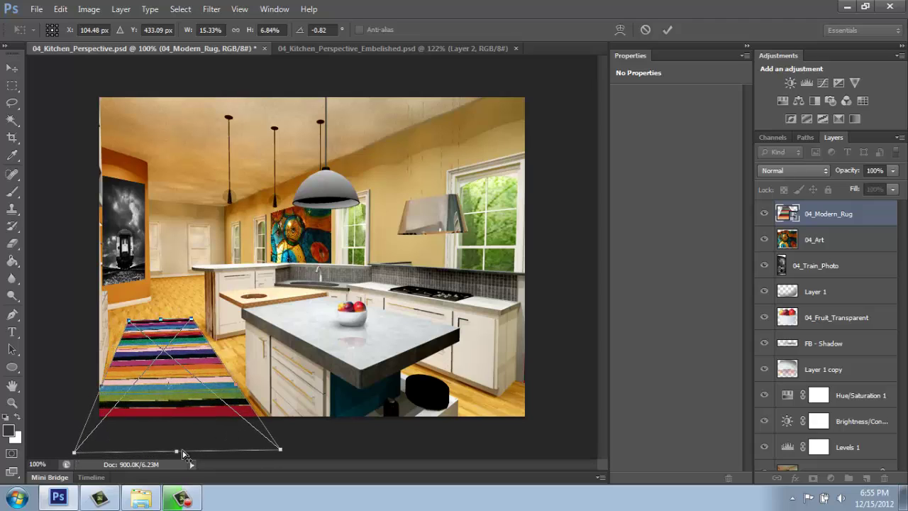
pyautogui.moveTo(178, 454); pyautogui.dragTo(183, 454)
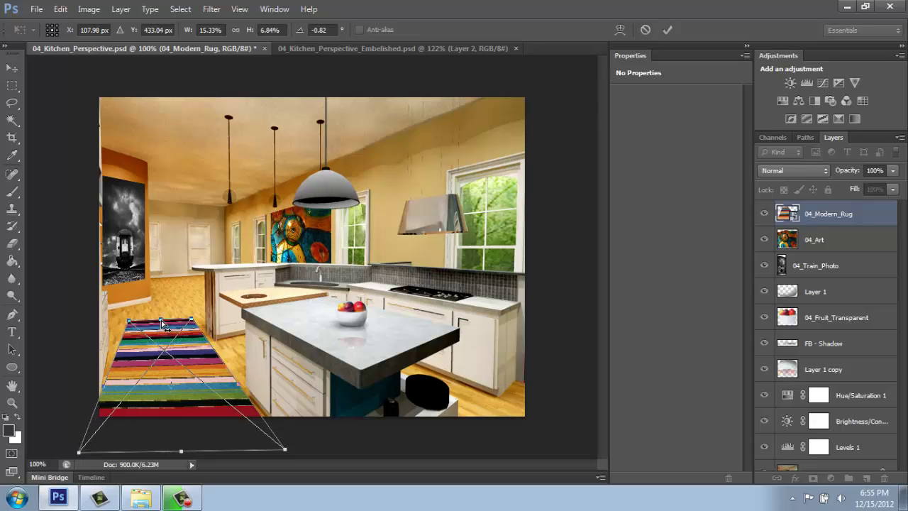
pyautogui.moveTo(164, 324); pyautogui.dragTo(165, 326)
pyautogui.press('Return')
pyautogui.press('z')
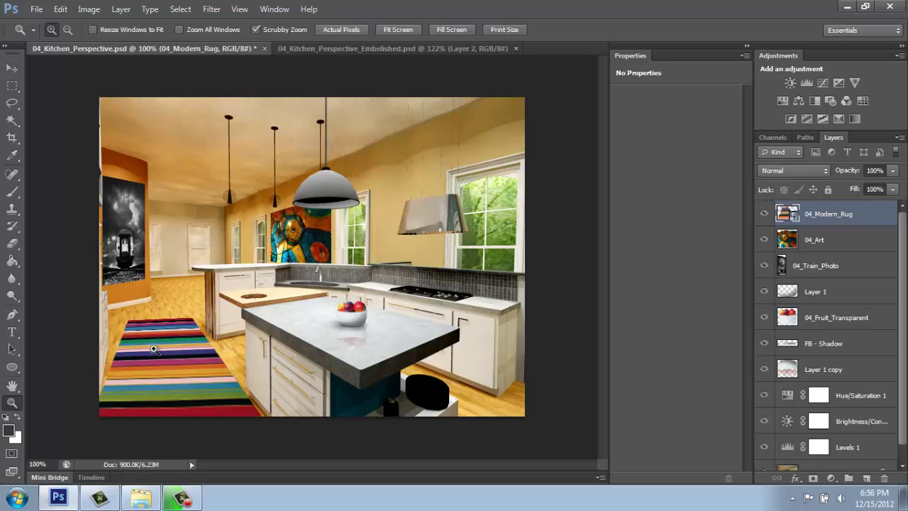
# - Compare with the Embelished version, nudge the rug slightly lower, and rasterize 04_Modern_Rug
pyautogui.click(341, 51)
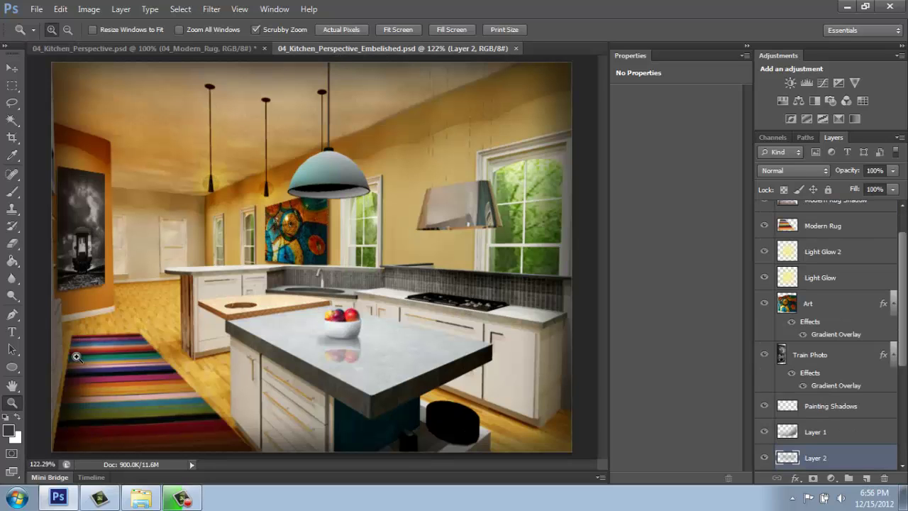
pyautogui.click(169, 50)
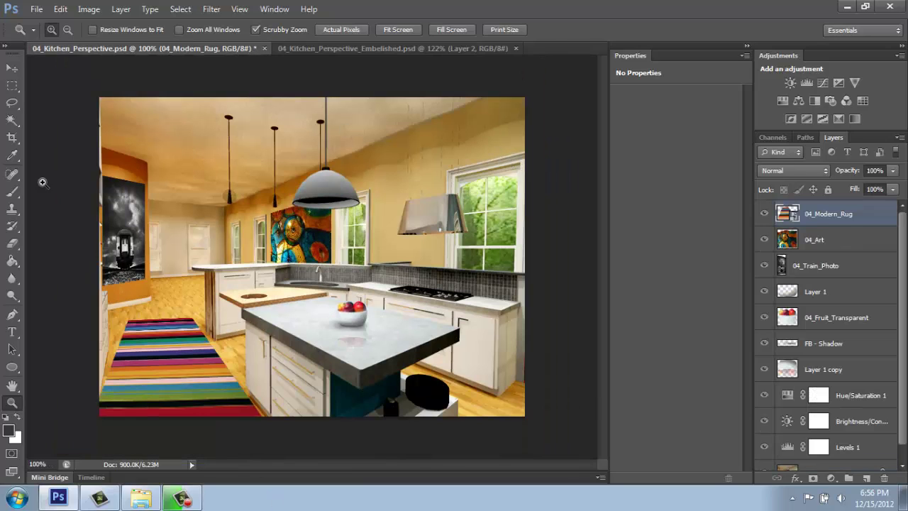
pyautogui.click(12, 67)
pyautogui.moveTo(172, 349); pyautogui.dragTo(172, 353)
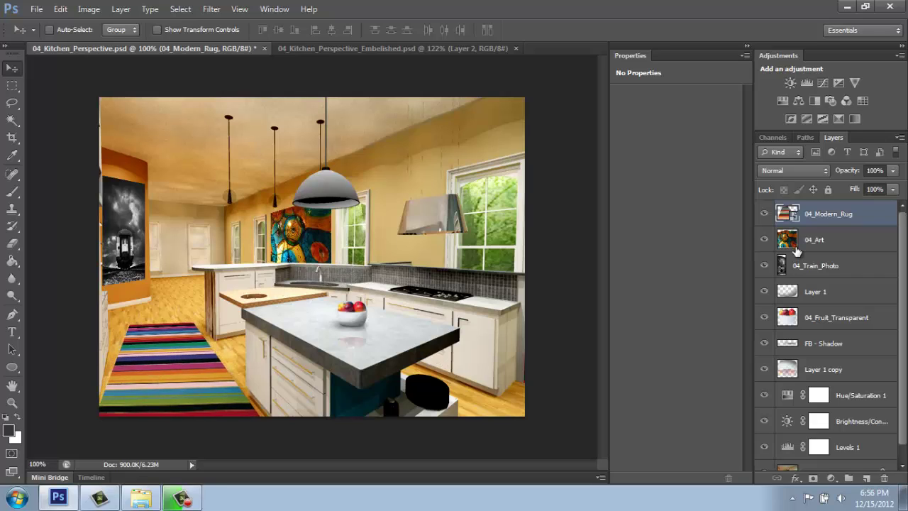
pyautogui.rightClick(833, 214)
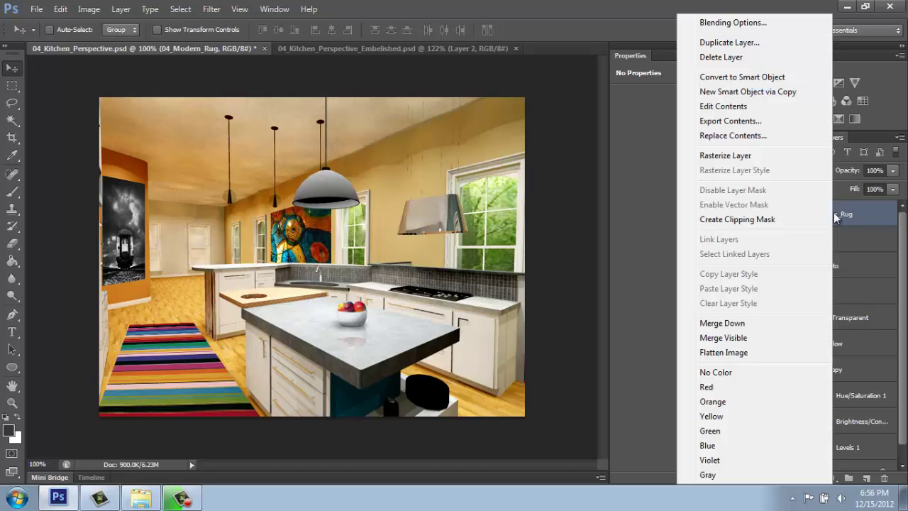
pyautogui.click(781, 155)
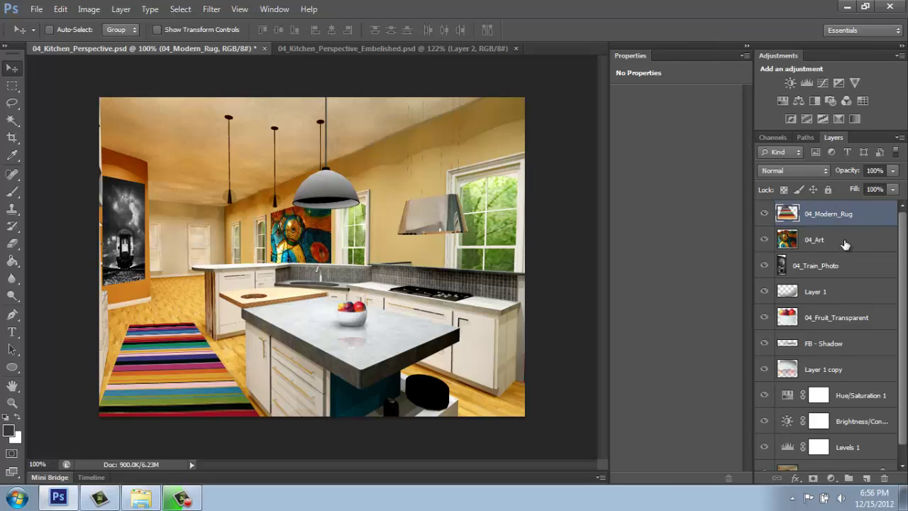